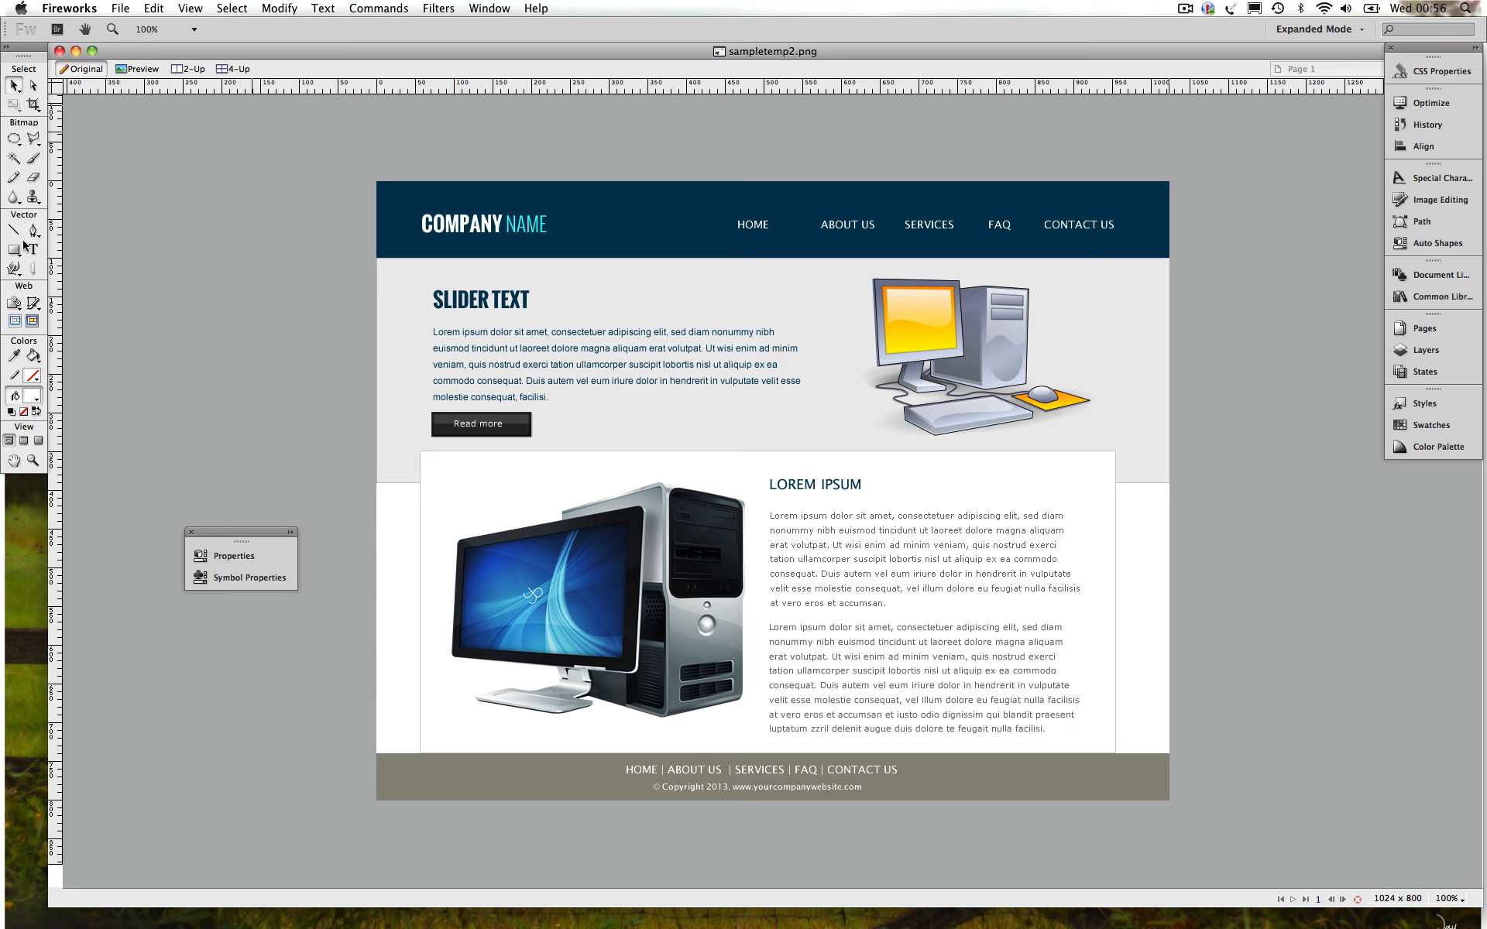
Draw three narrow slices, about 7 px wide, down the page's left edge over the header, slider and footer backgrounds
{"action": "left_click", "coordinate": [34, 302]}
{"action": "left_click_drag", "start_coordinate": [378, 181], "coordinate": [380, 483]}
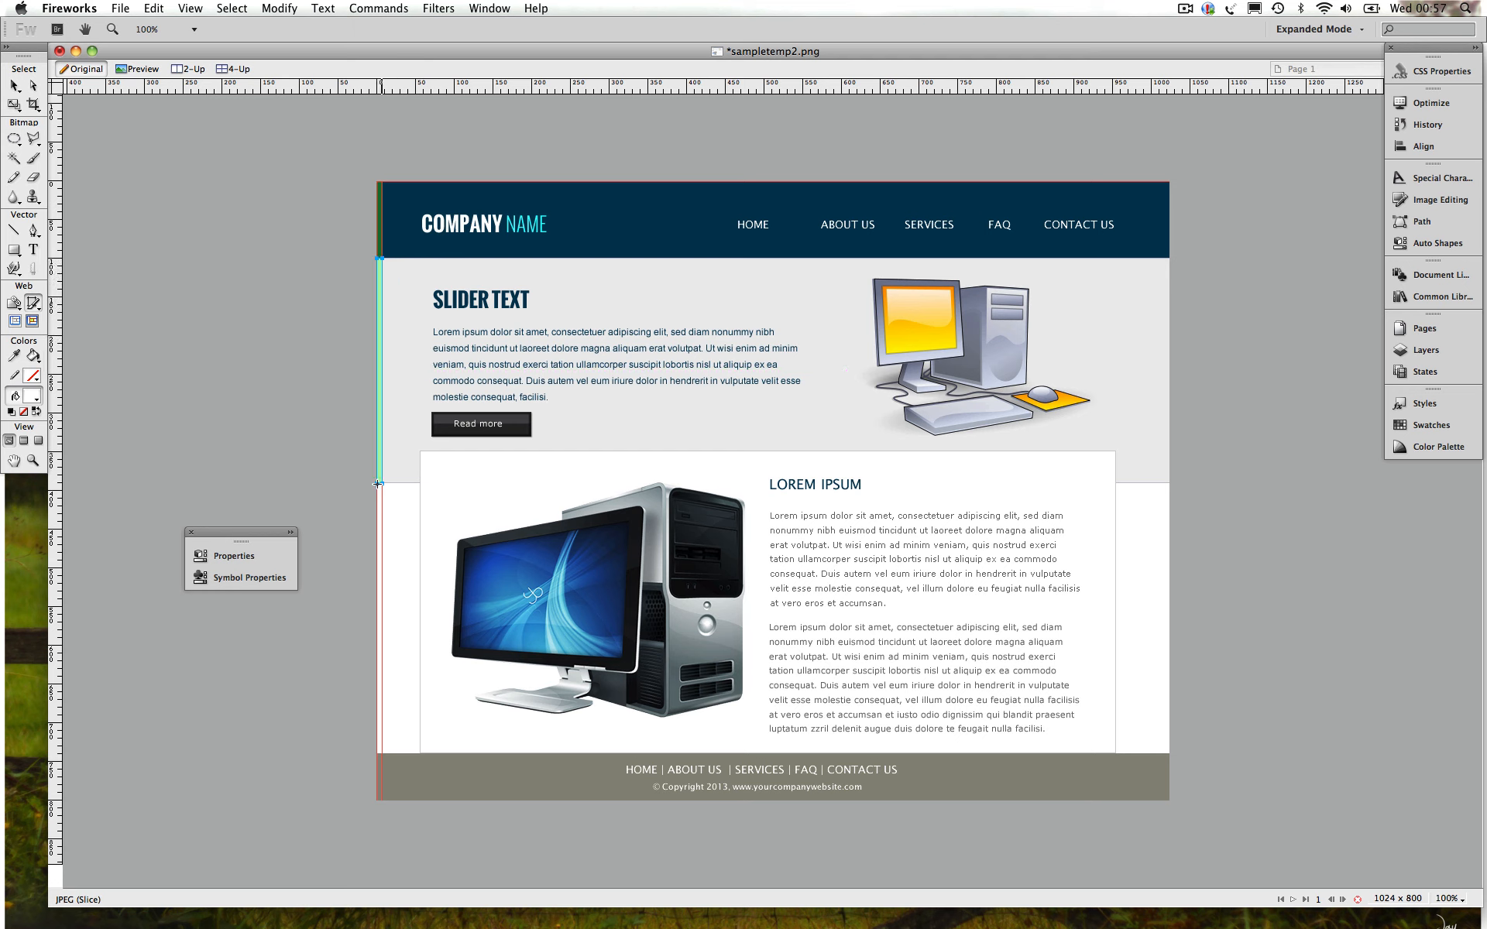
{"action": "left_click_drag", "start_coordinate": [375, 754], "coordinate": [384, 812]}
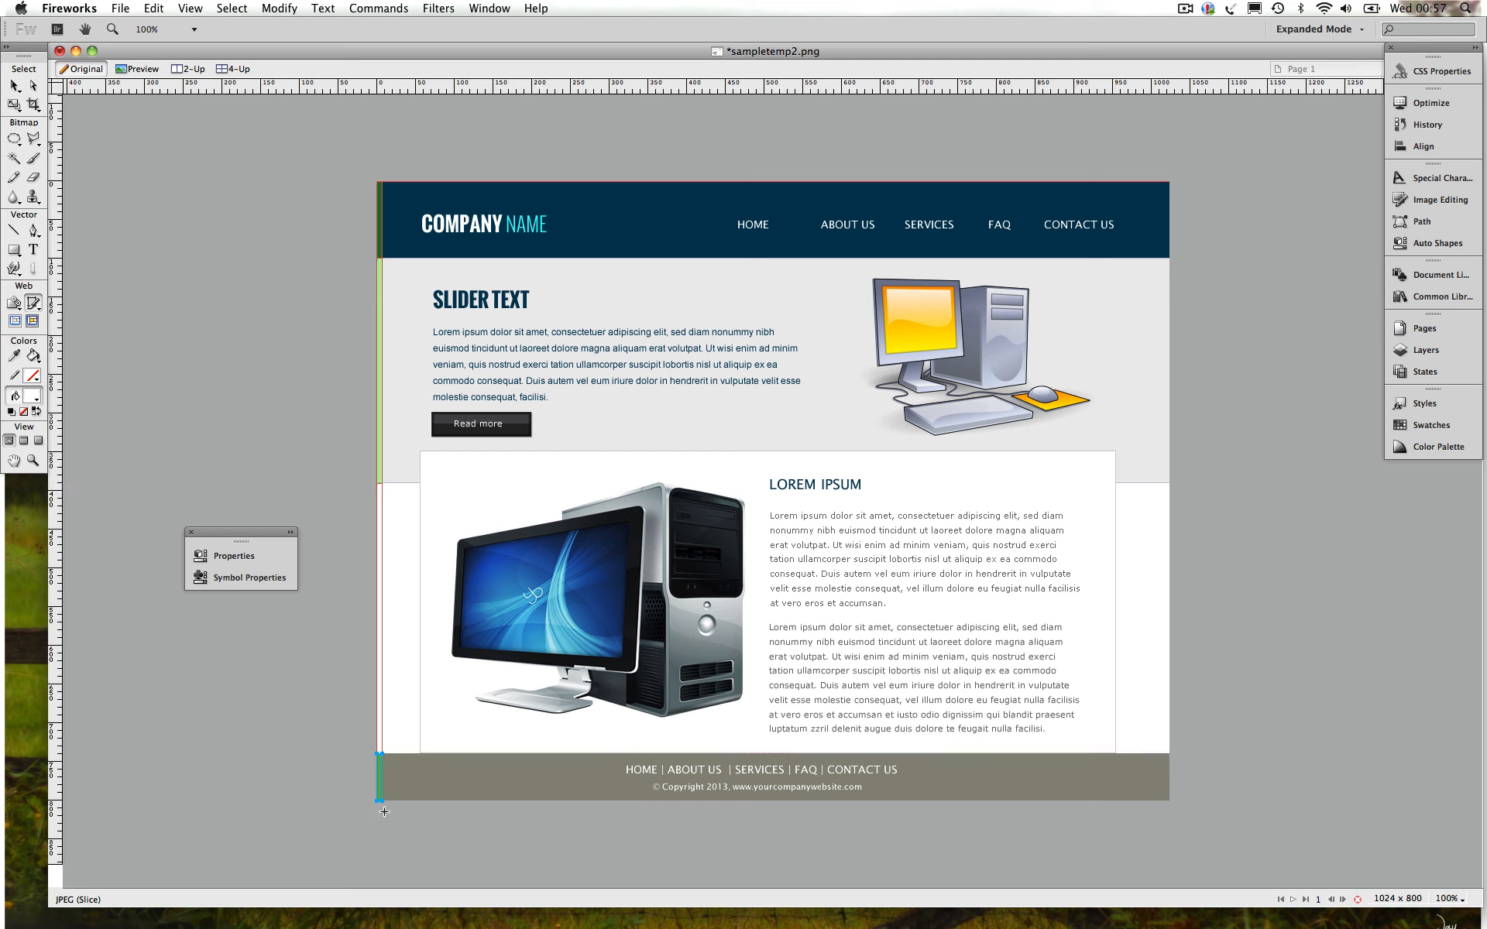
Rename the header, slider and footer slices as header_bg, slider_bg and footer_bg
{"action": "left_click", "coordinate": [1465, 357]}
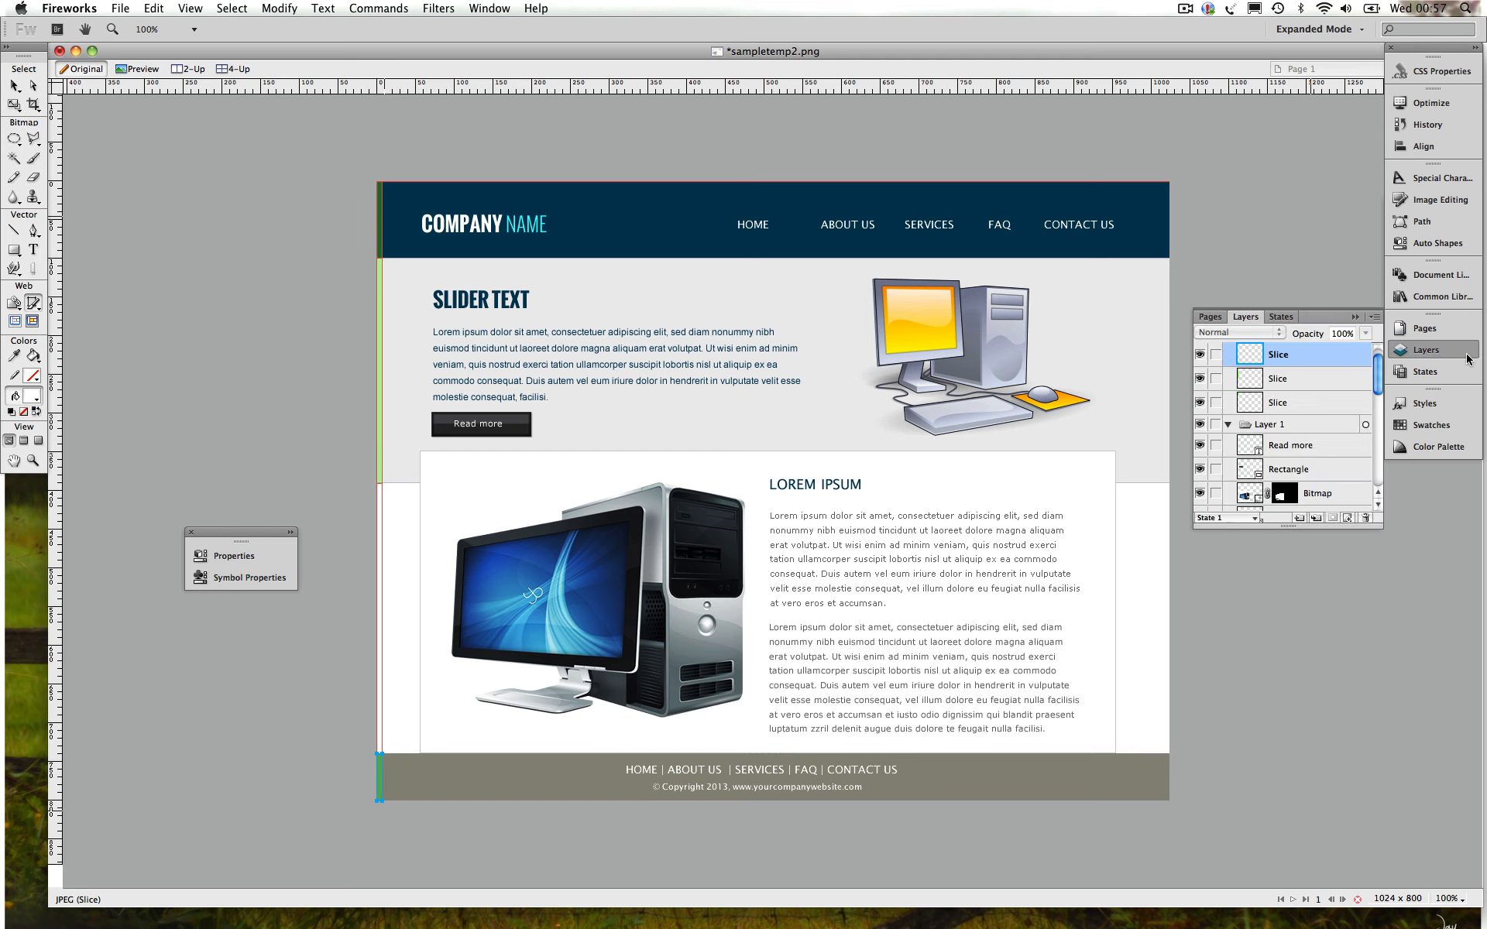
{"action": "double_click", "coordinate": [1284, 405]}
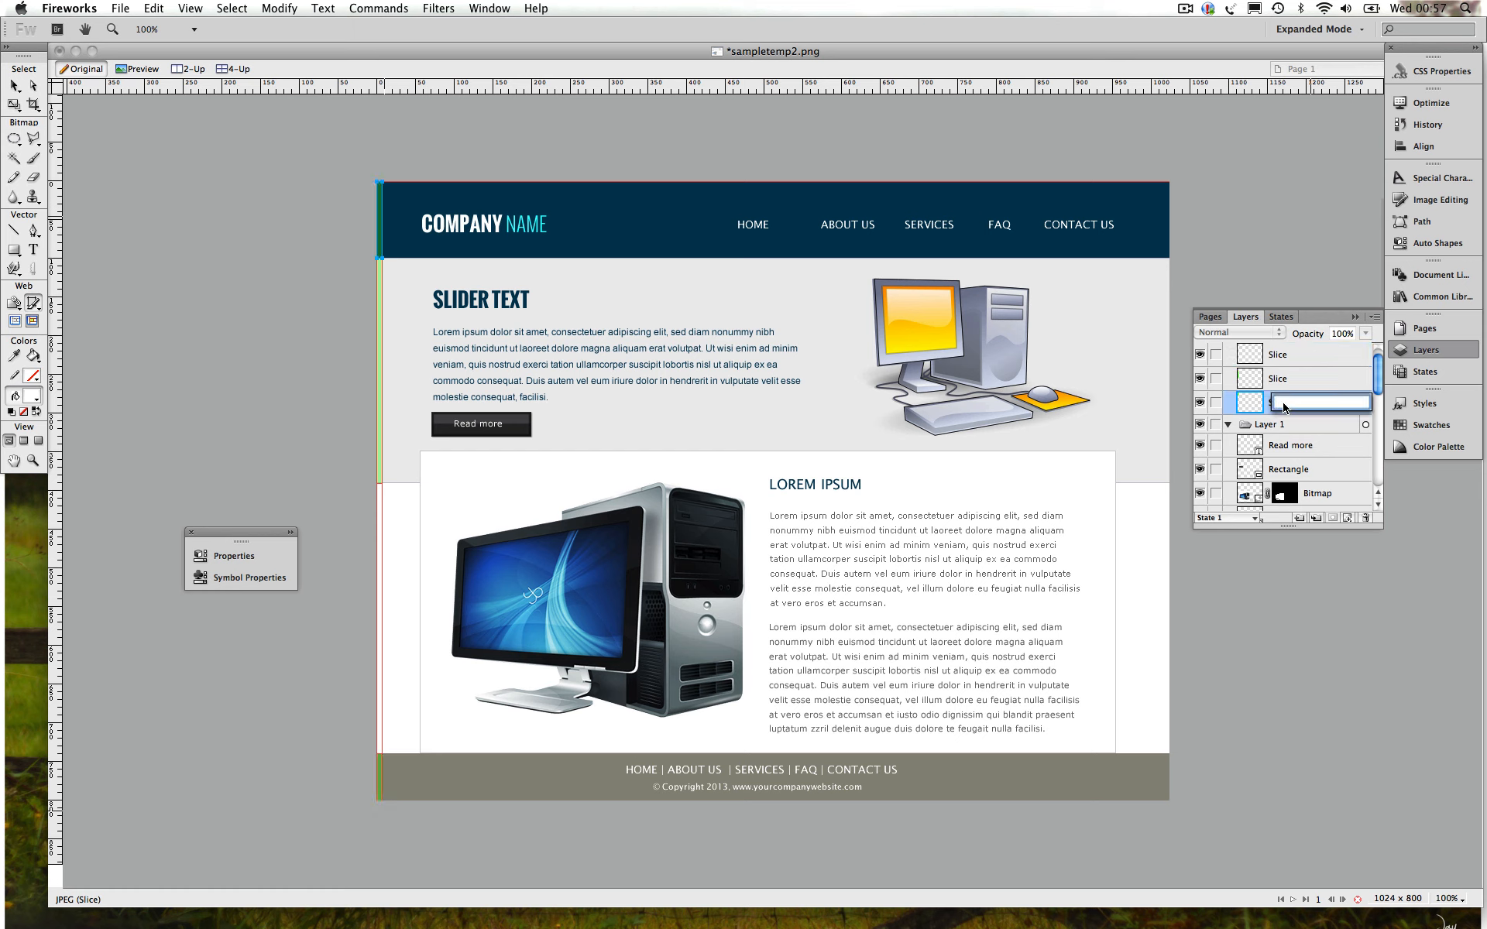
{"action": "type", "text": "head"}
{"action": "key", "text": "Return"}
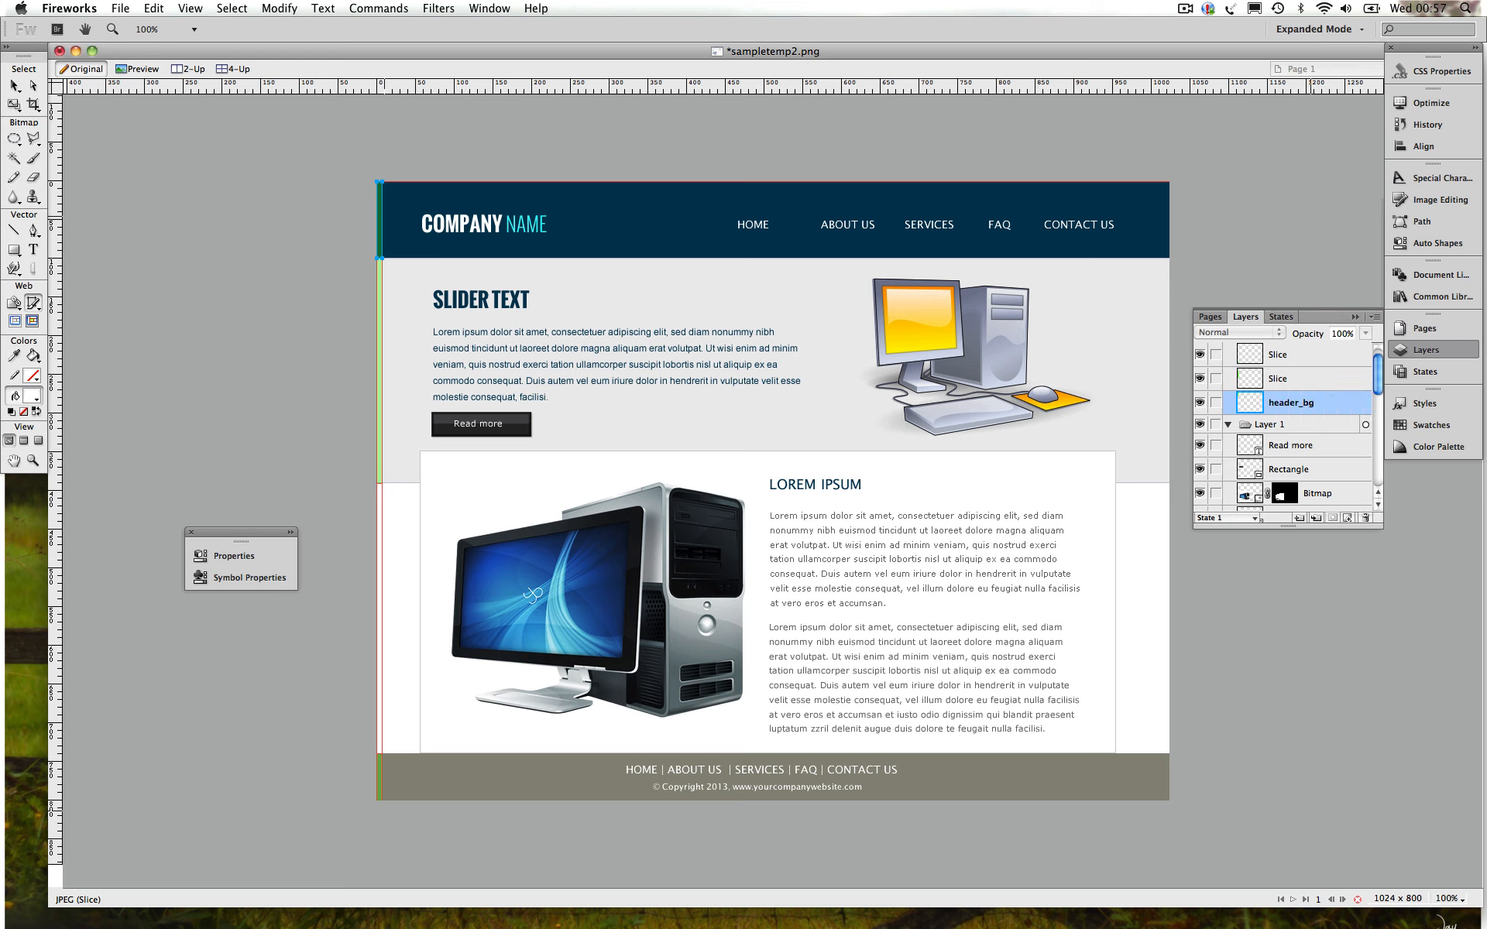
{"action": "double_click", "coordinate": [1282, 379]}
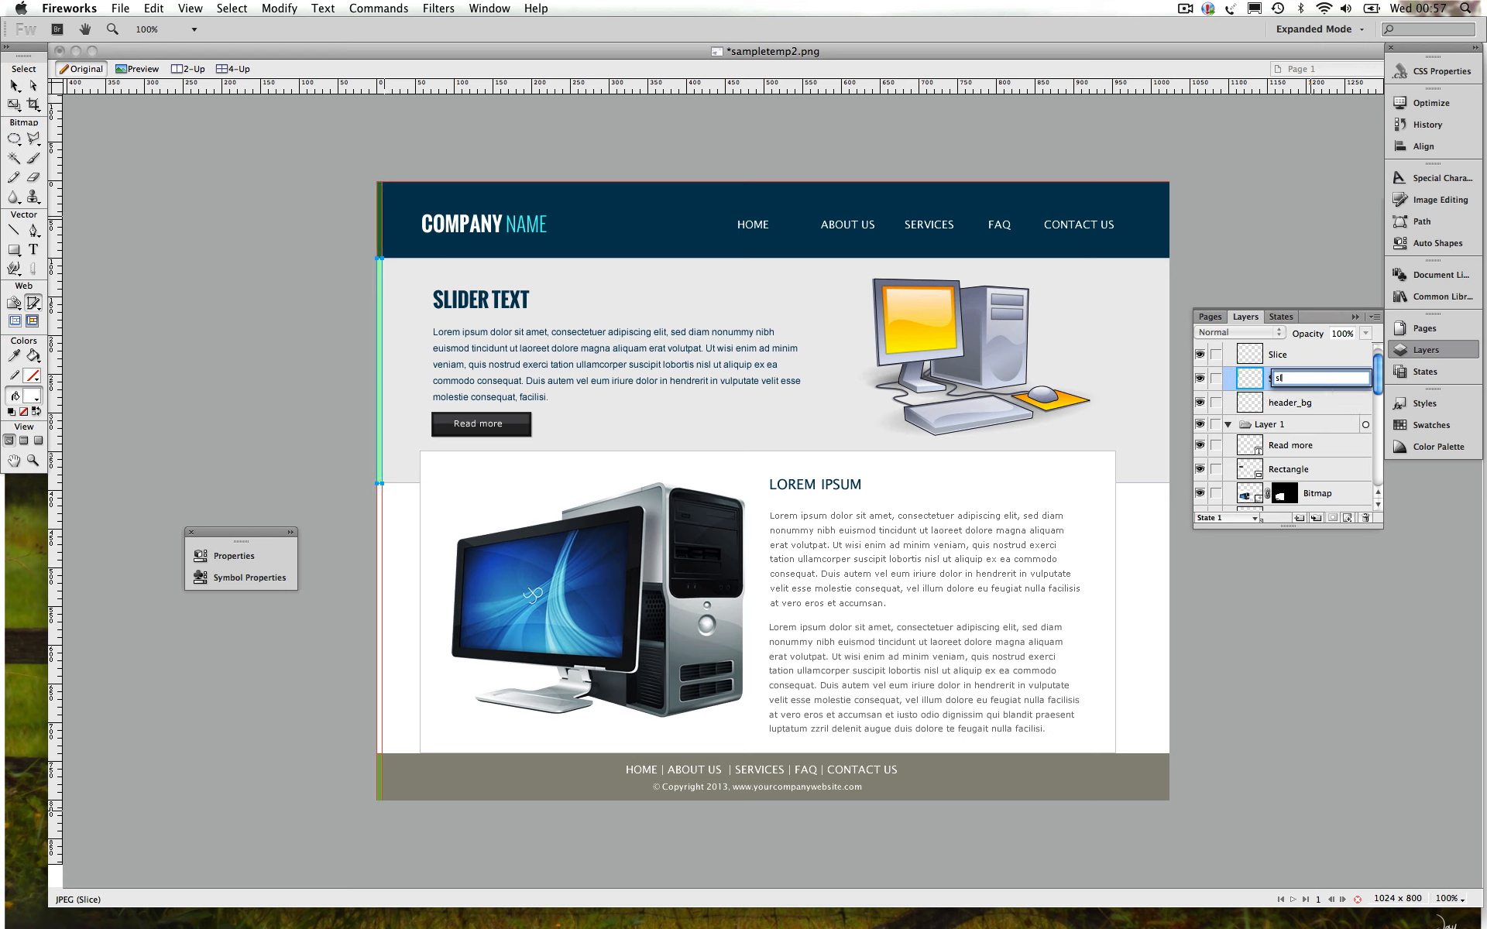
{"action": "type", "text": "slider_bg"}
{"action": "key", "text": "Return"}
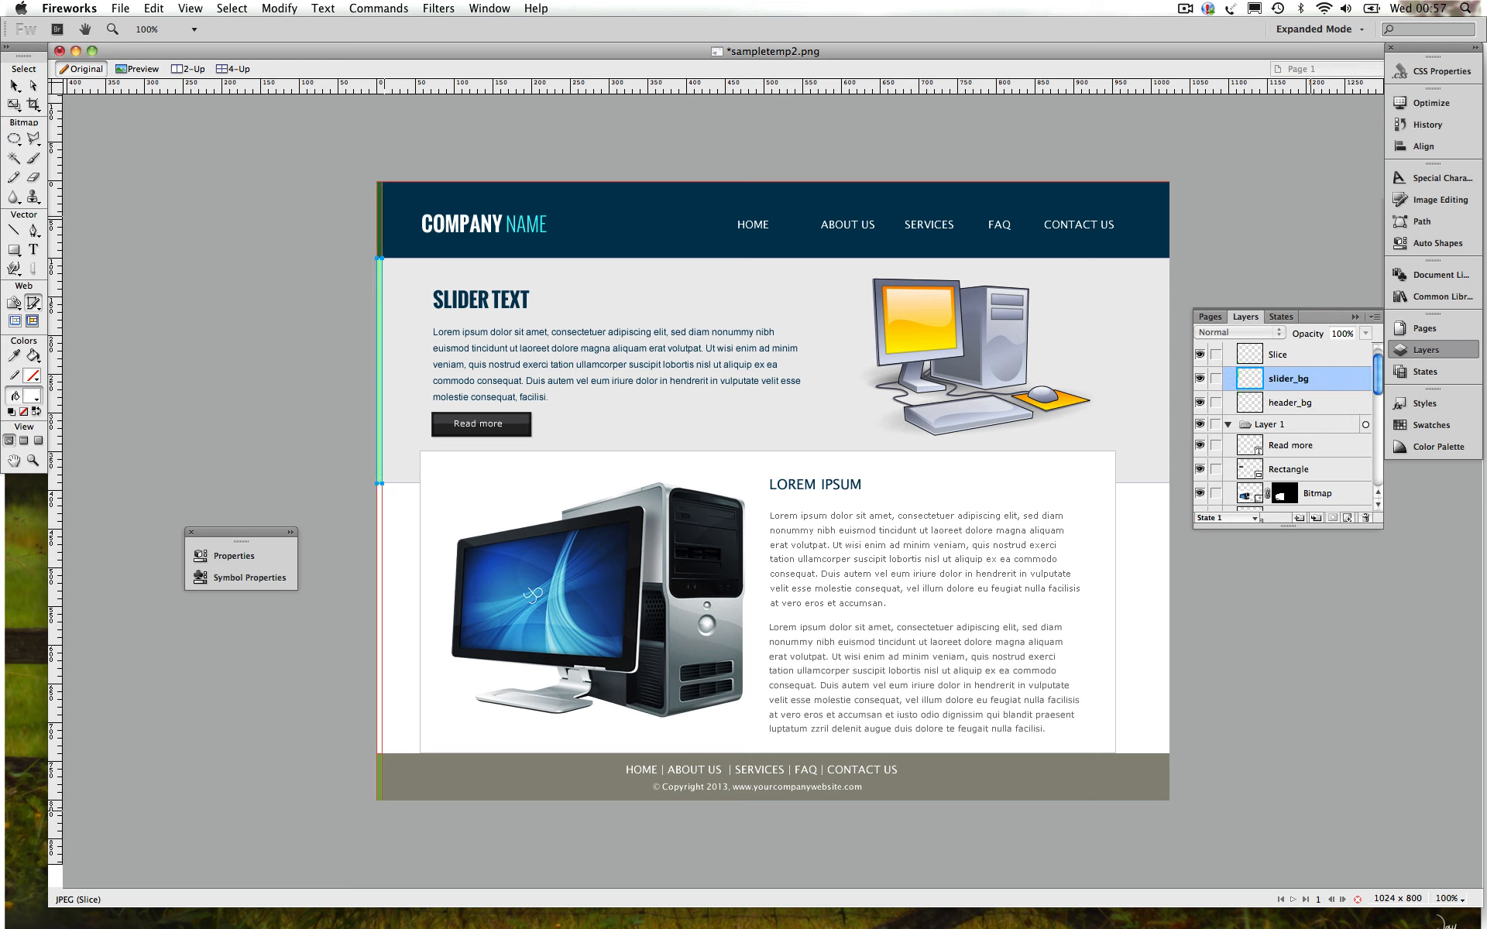
{"action": "double_click", "coordinate": [1274, 356]}
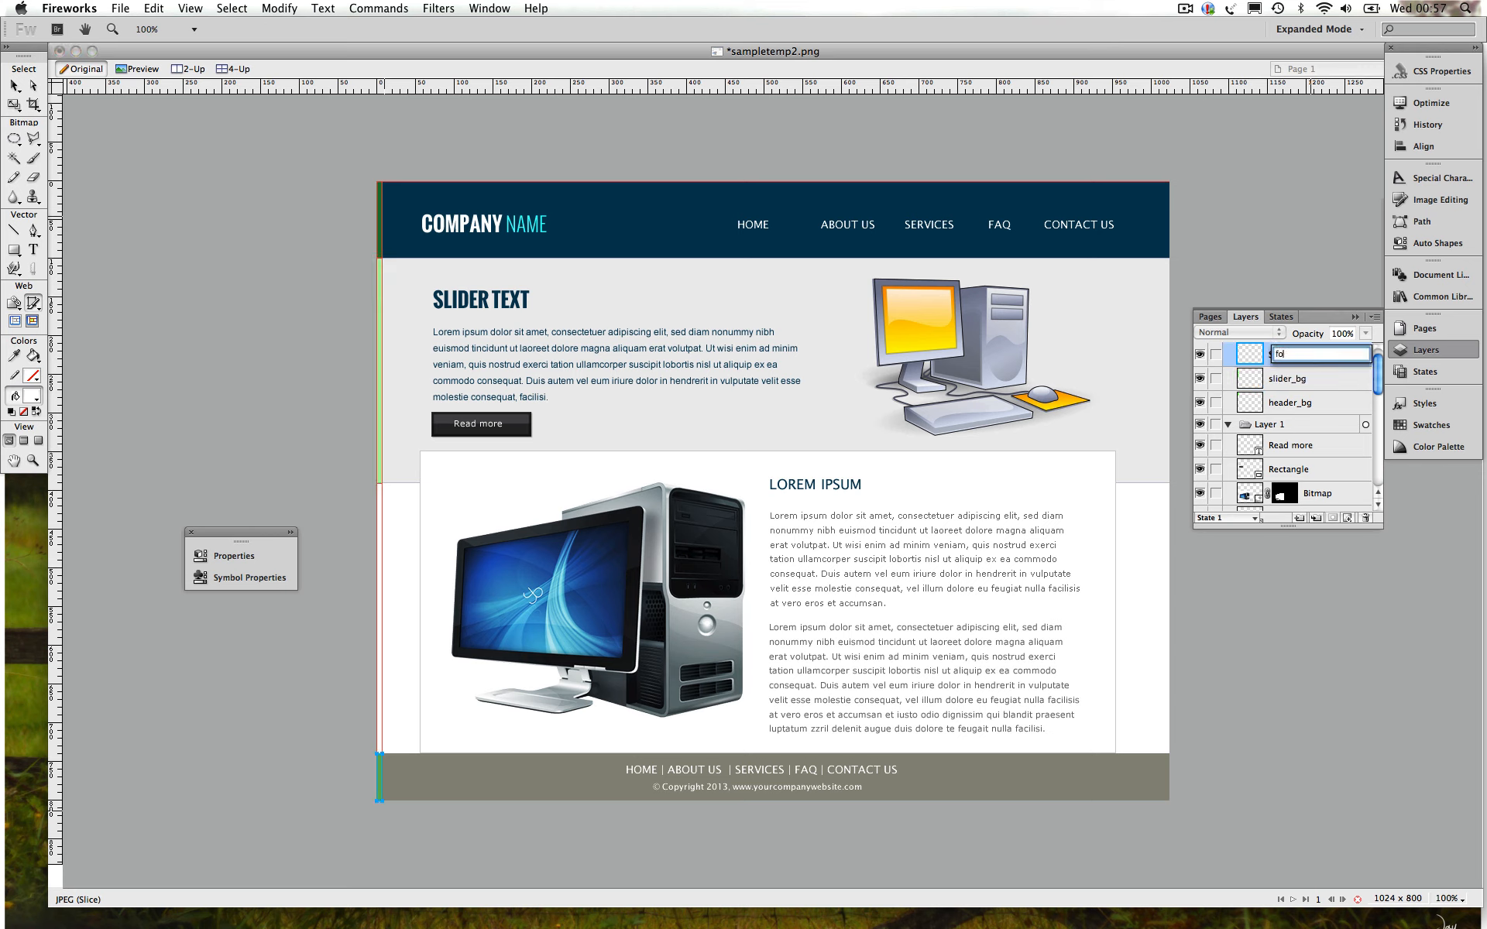
{"action": "key", "text": "Return"}
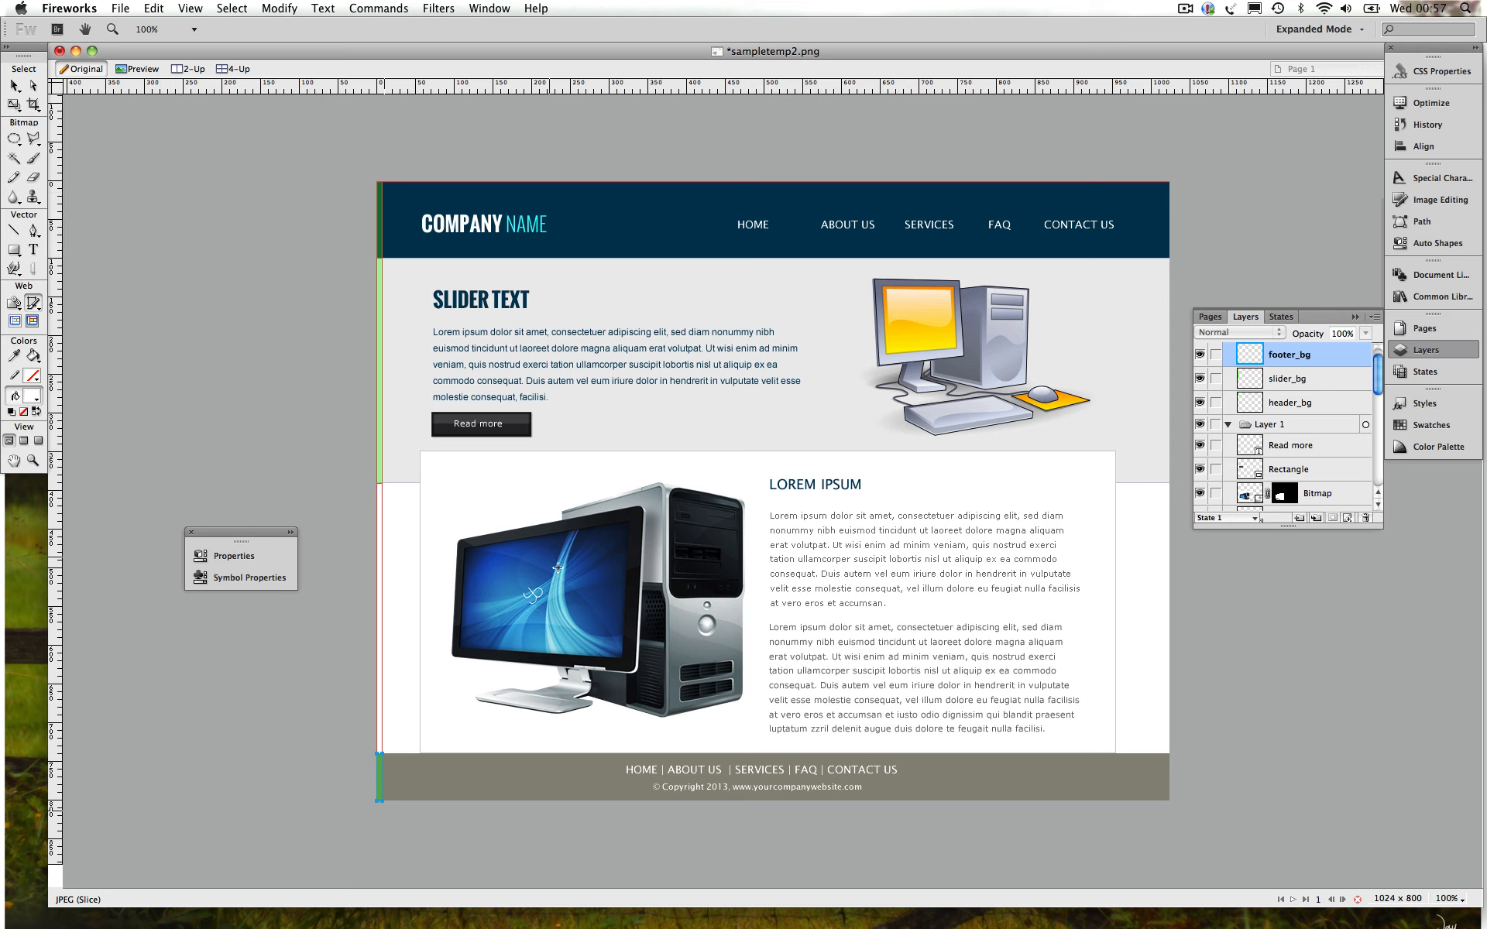
{"action": "left_click", "coordinate": [14, 85]}
{"action": "left_click", "coordinate": [494, 425]}
{"action": "left_click", "coordinate": [1034, 347]}
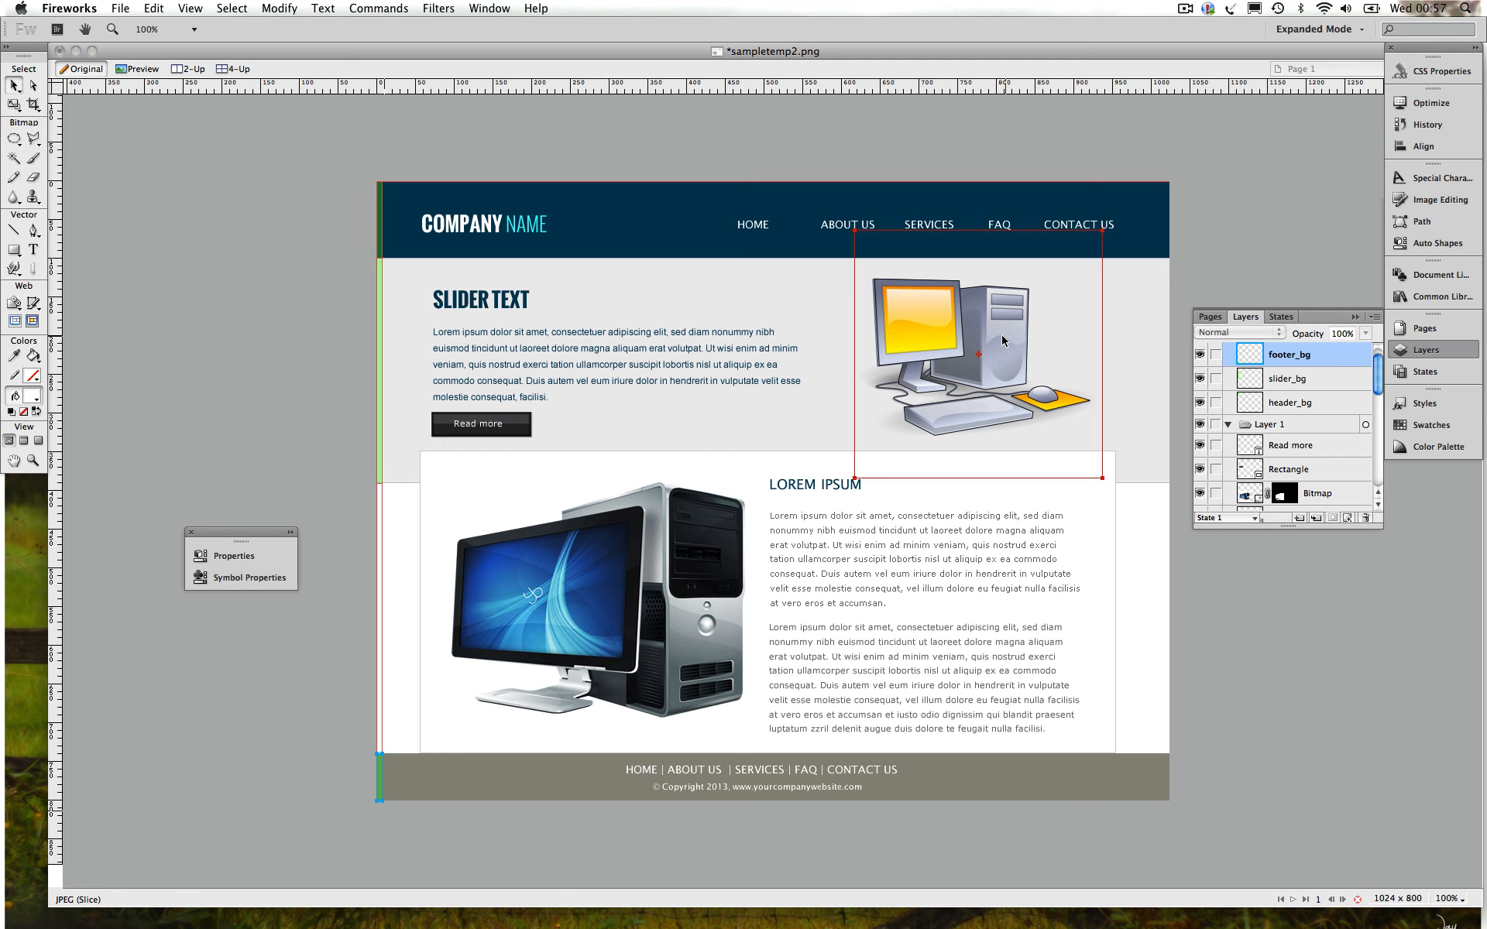
{"action": "left_click", "coordinate": [605, 583]}
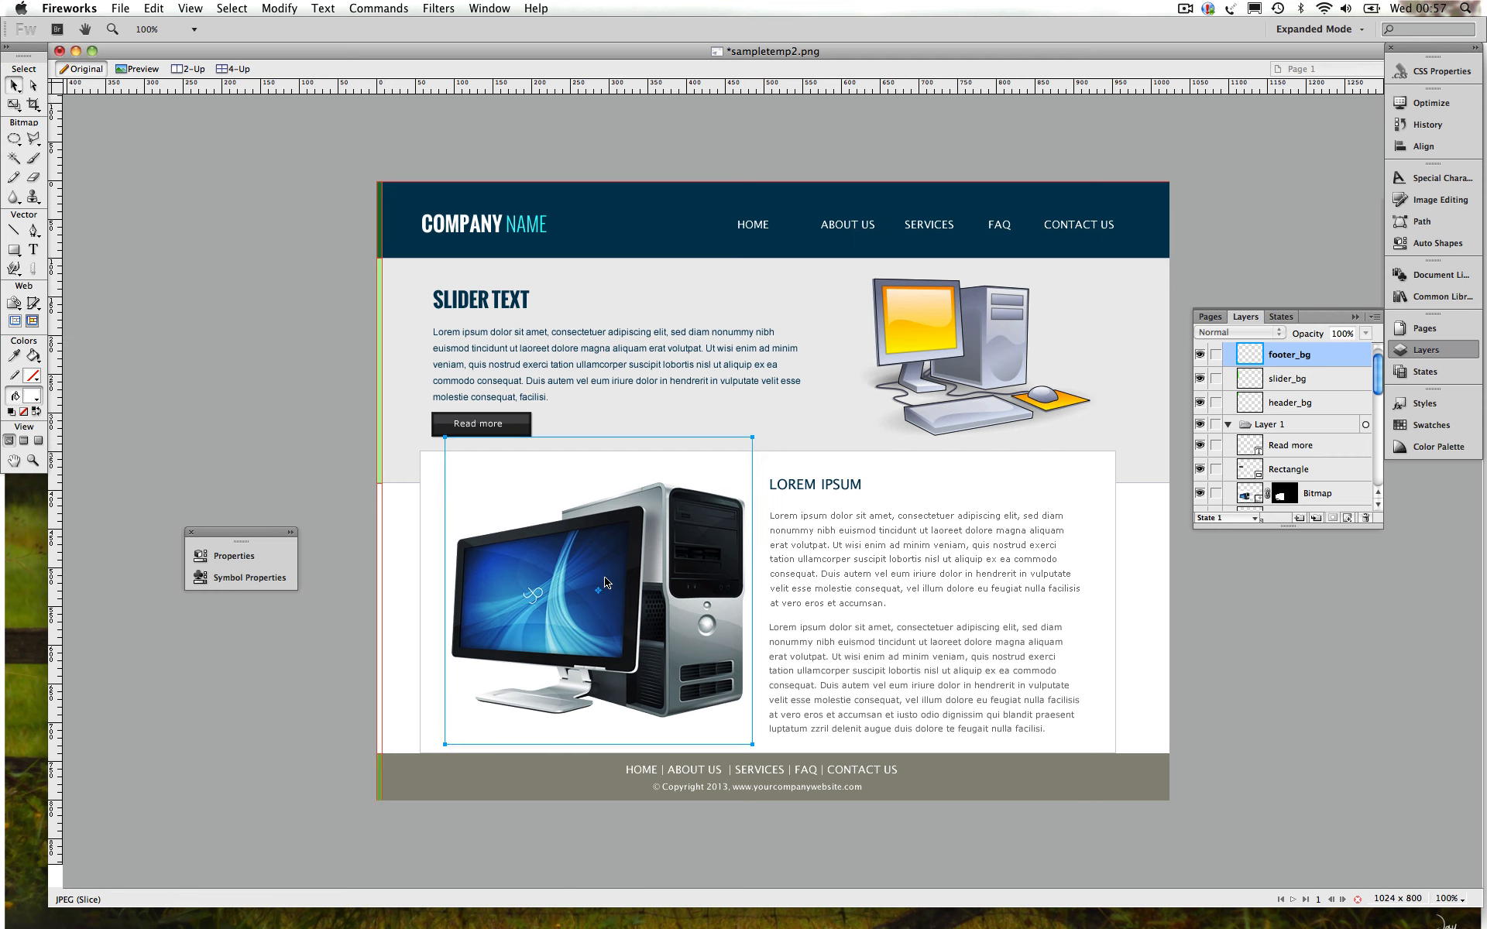
{"action": "left_click", "coordinate": [930, 375]}
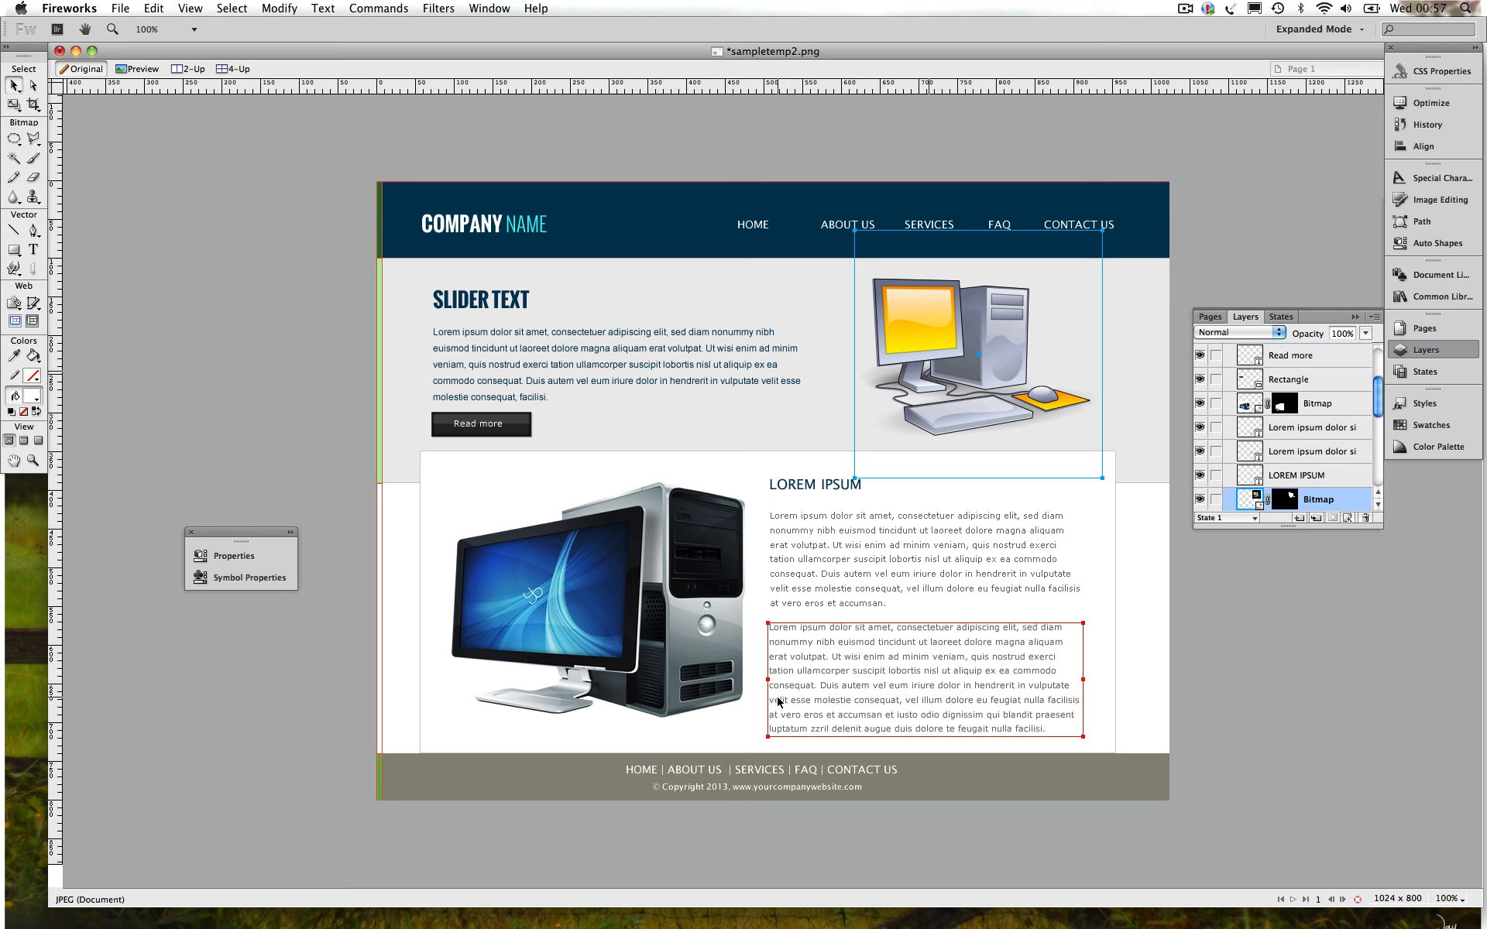
{"action": "left_click", "coordinate": [313, 387]}
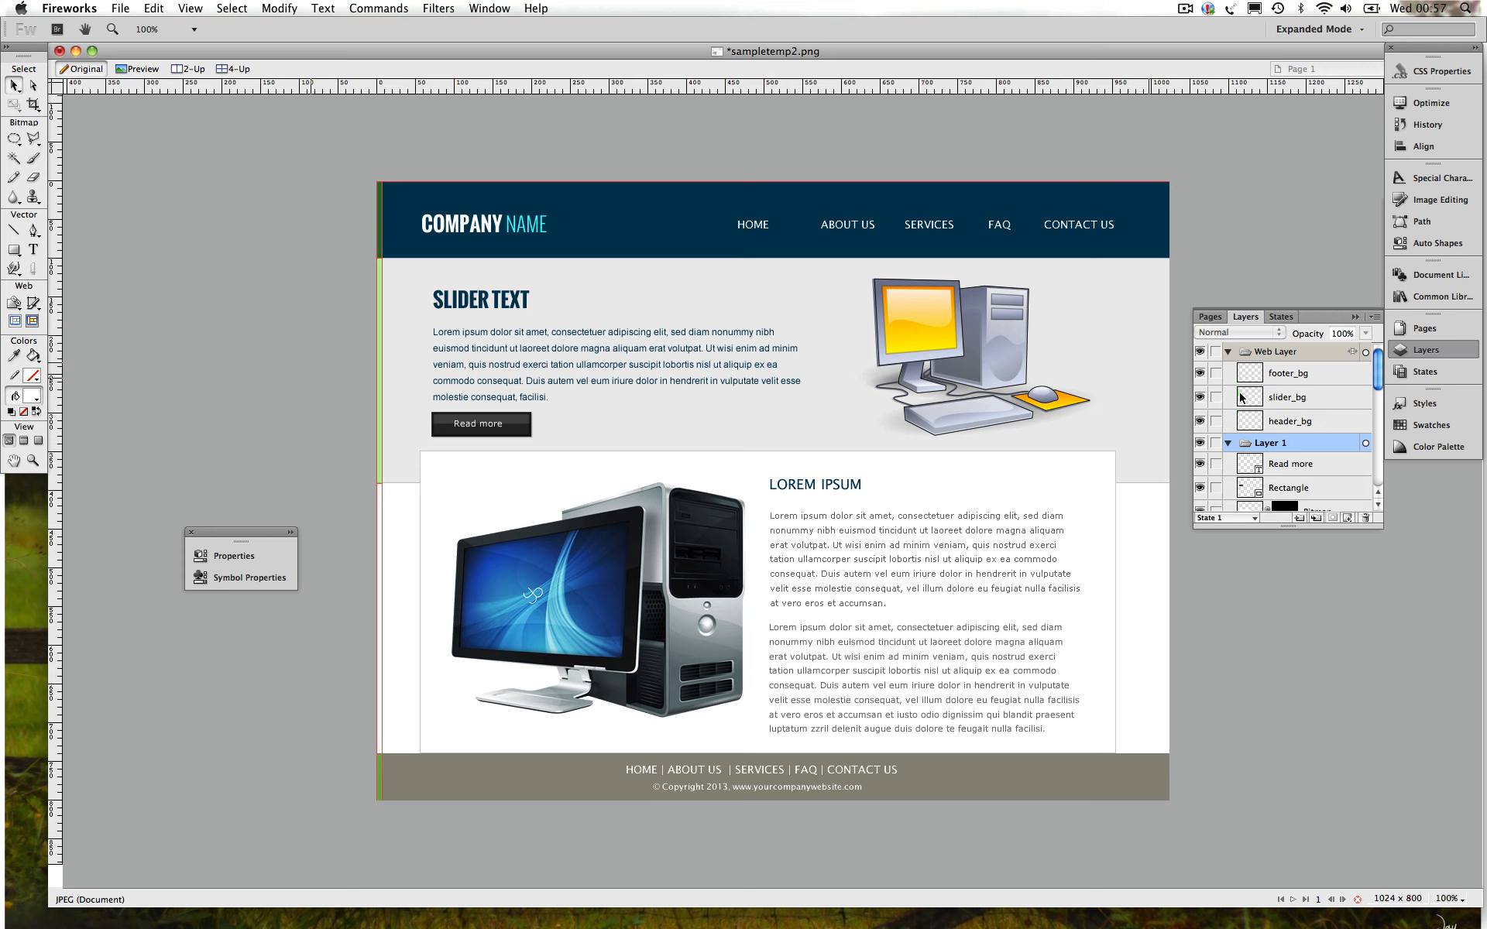
Export only the three background slices as HTML and Images to youtube_website1, with images in a subfolder and areas without slices excluded
{"action": "left_click", "coordinate": [1243, 397]}
{"action": "left_click", "coordinate": [1267, 420]}
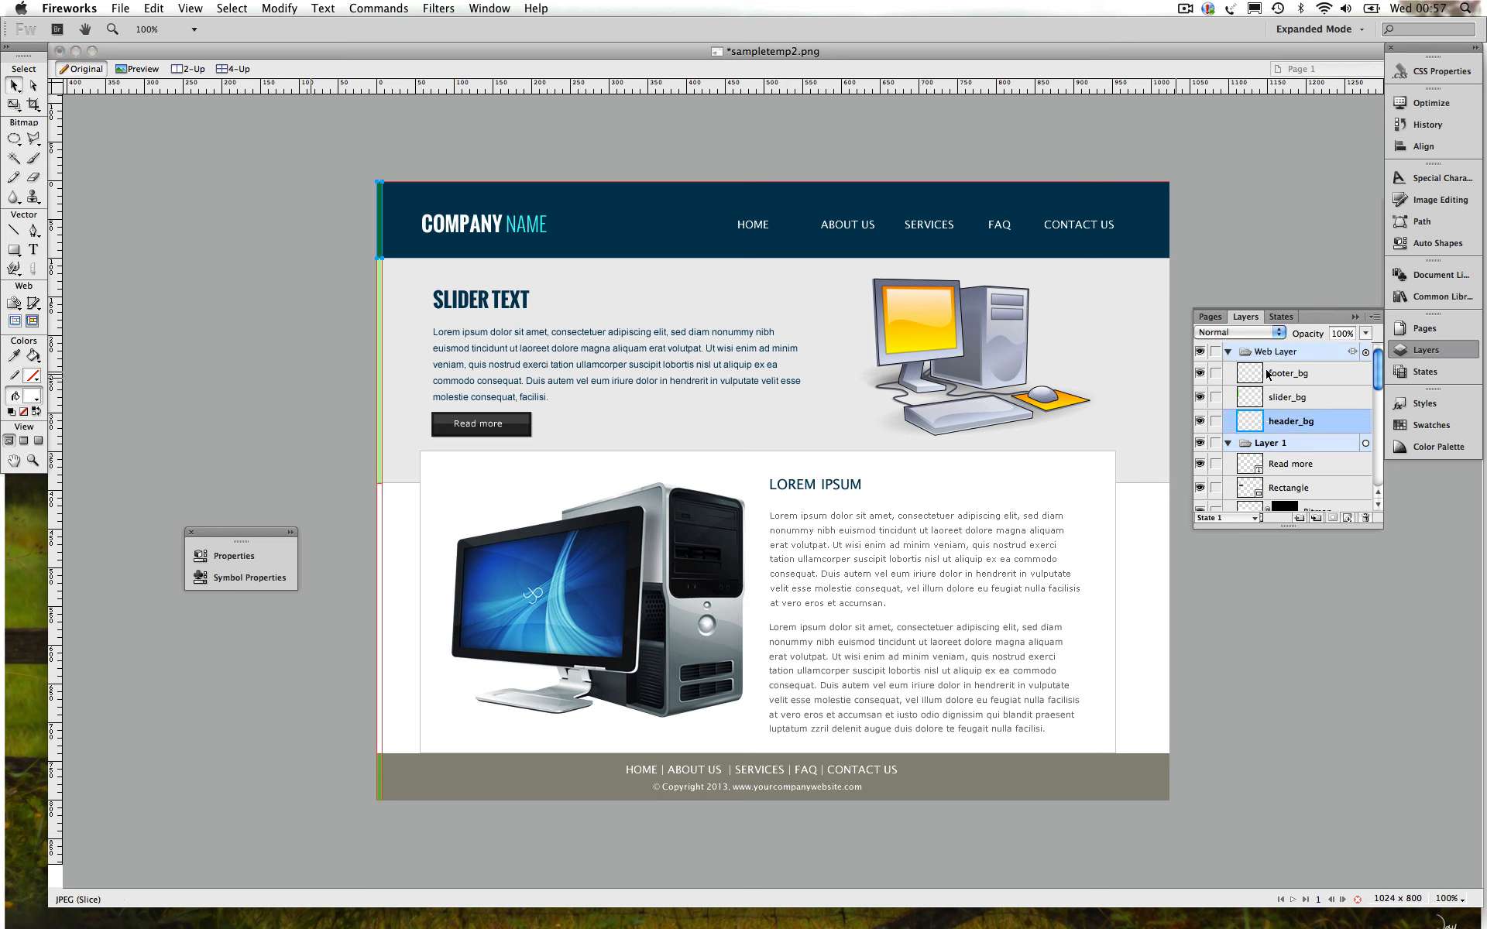
{"action": "left_click", "coordinate": [1267, 374], "text": "shift"}
{"action": "left_click", "coordinate": [118, 8]}
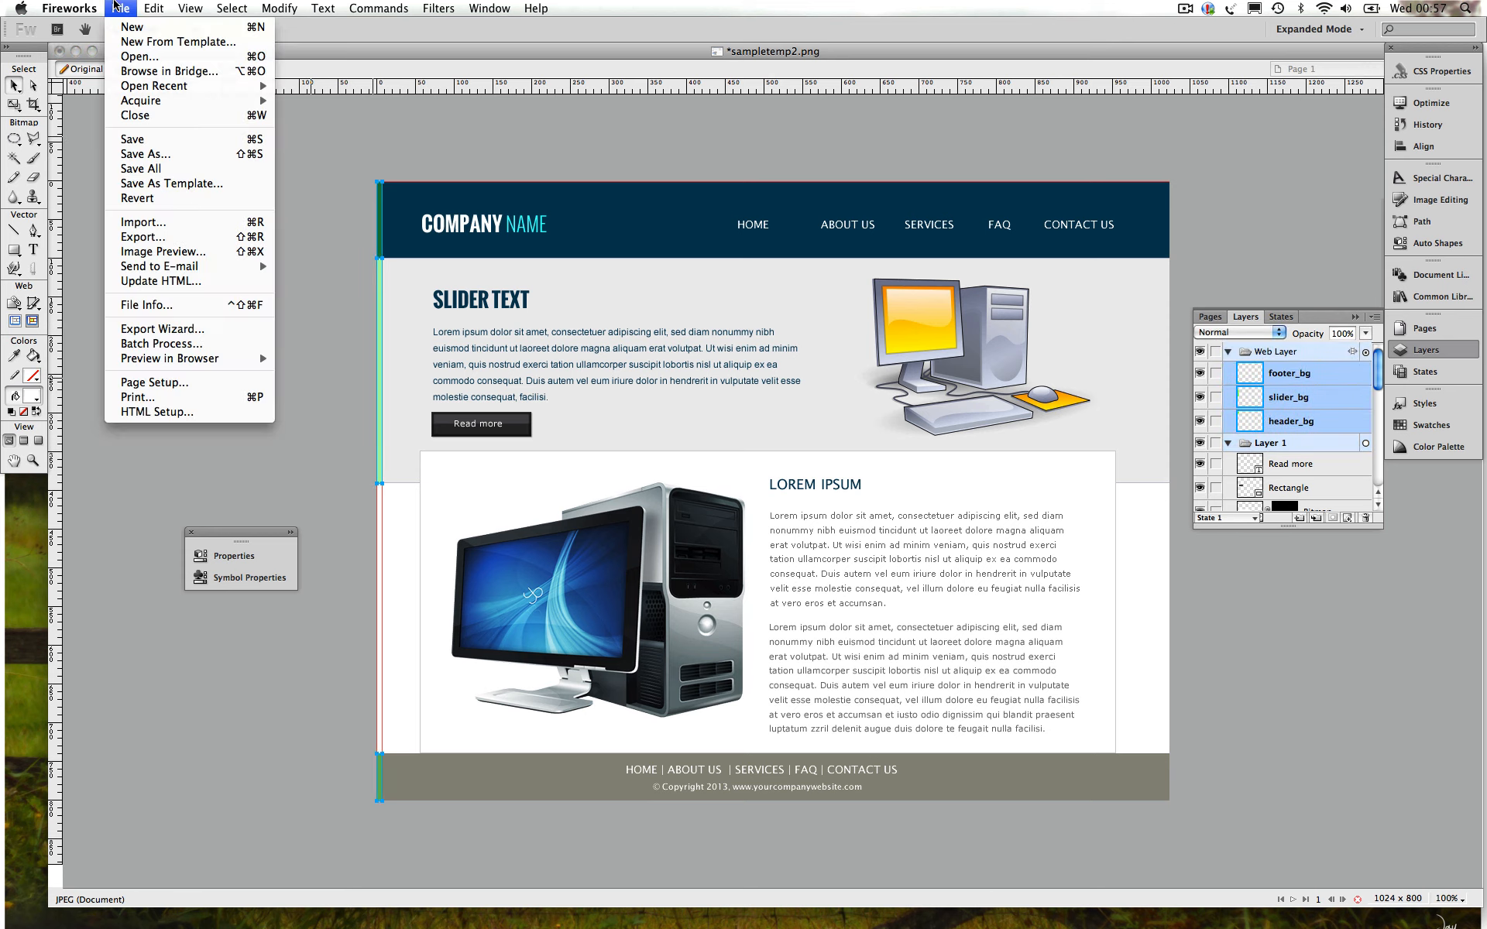
{"action": "left_click", "coordinate": [149, 242]}
{"action": "left_click", "coordinate": [714, 395]}
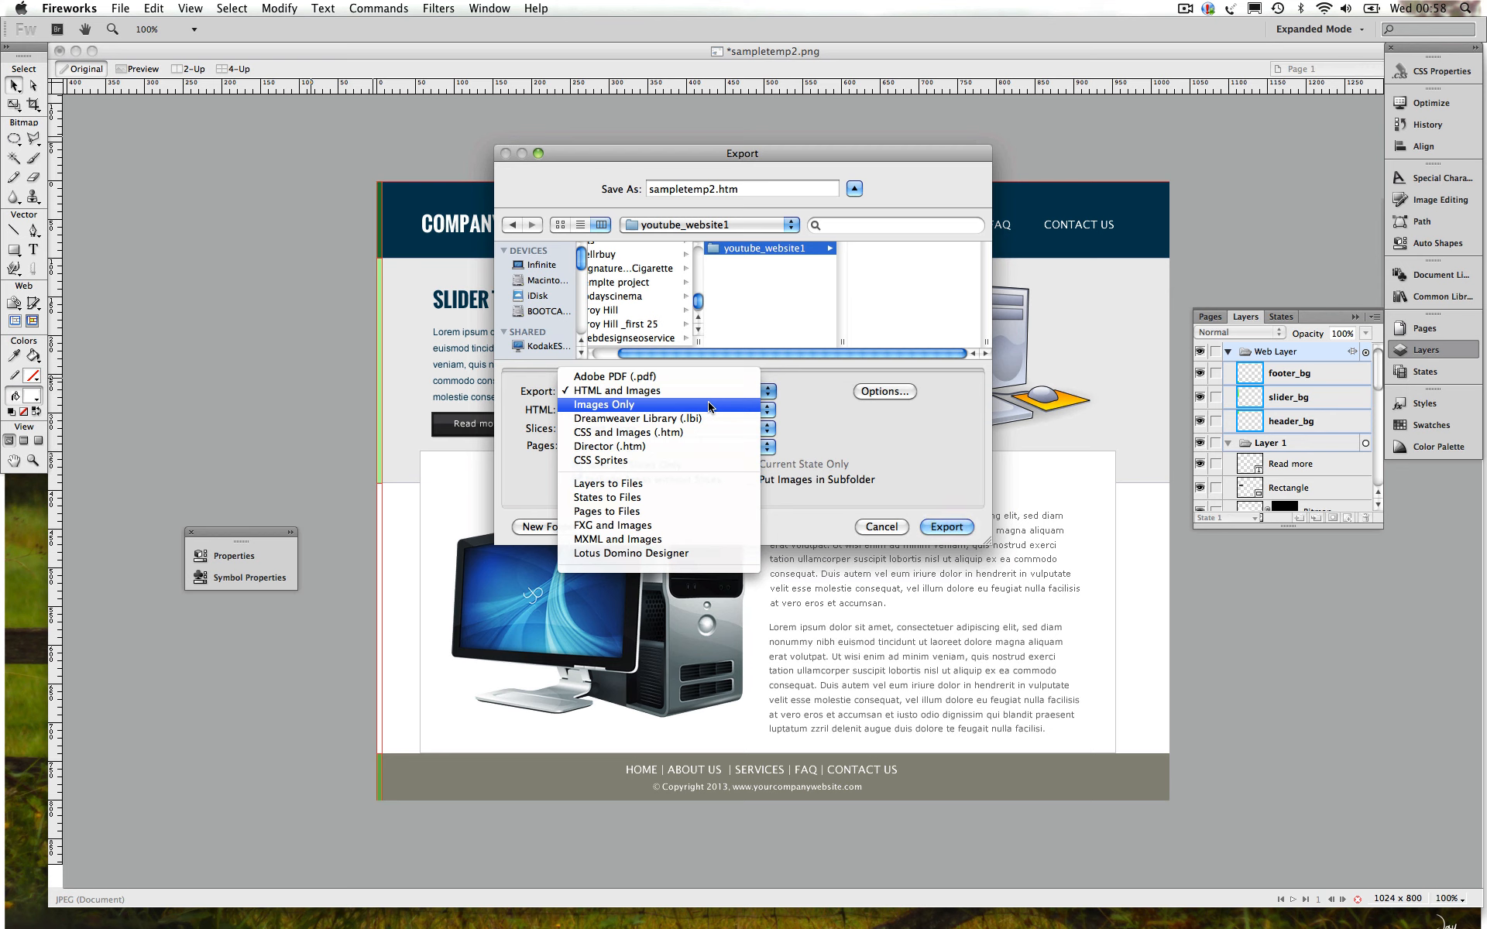
{"action": "left_click", "coordinate": [710, 391]}
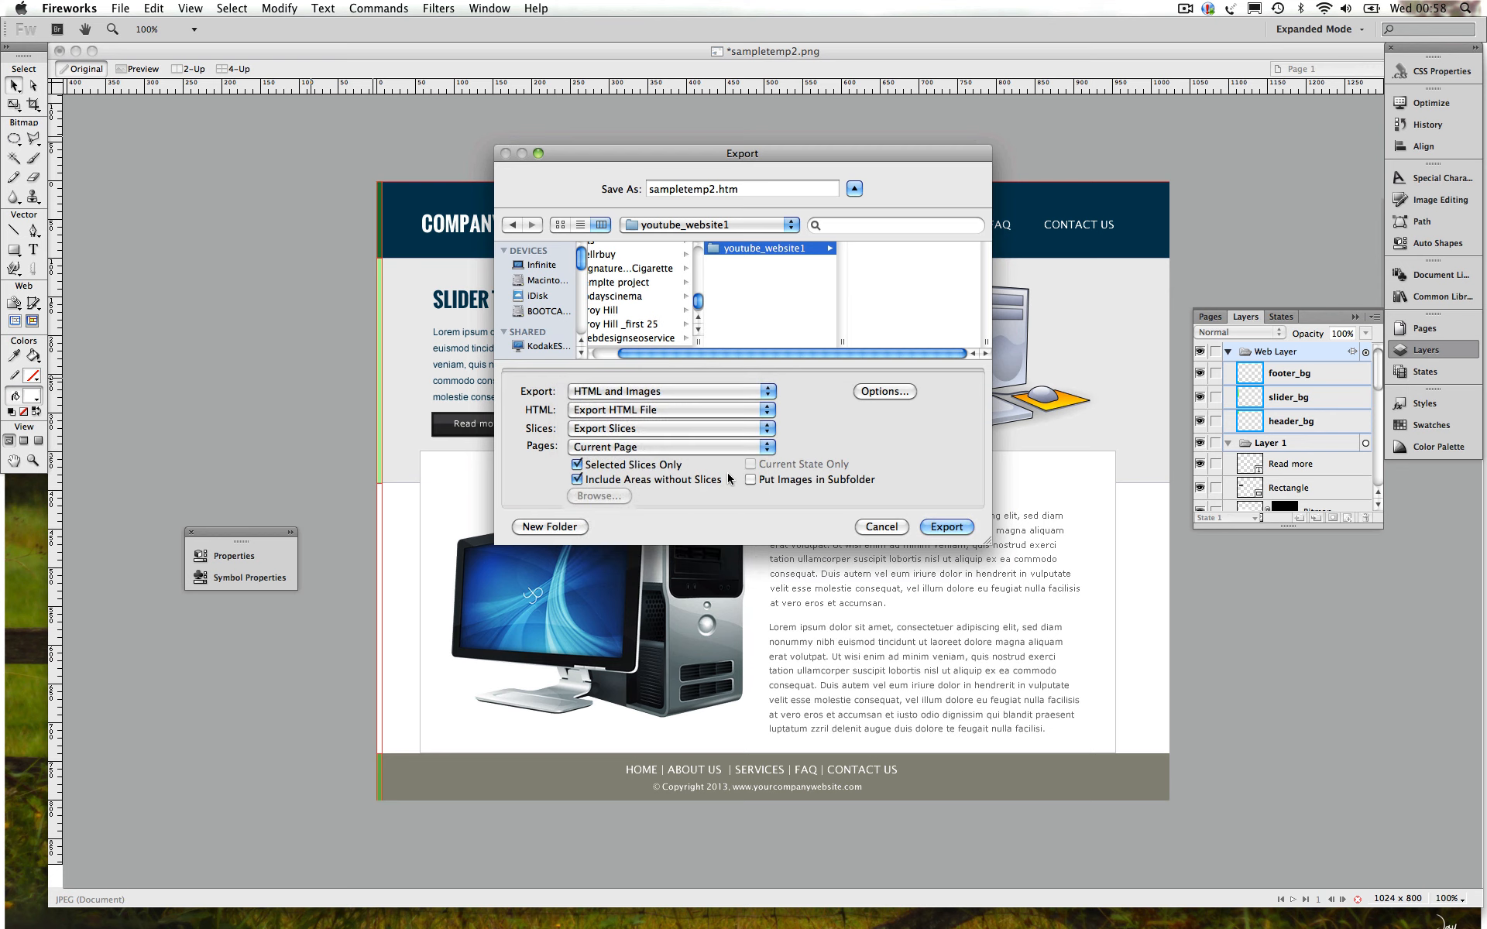
{"action": "left_click", "coordinate": [751, 479]}
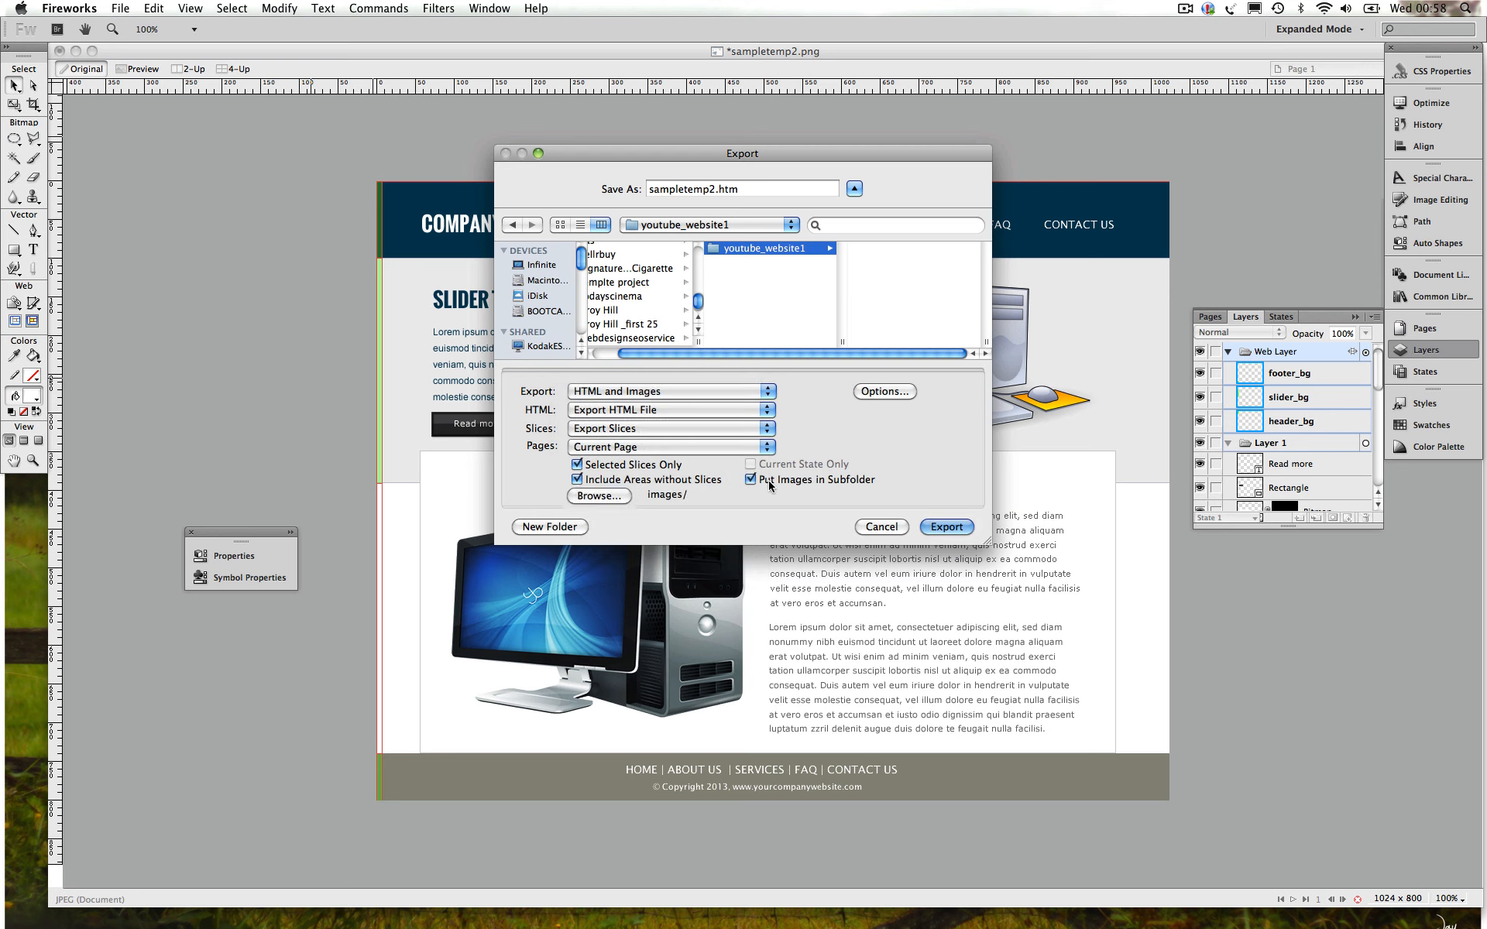
{"action": "left_click", "coordinate": [578, 480]}
{"action": "left_click", "coordinate": [946, 528]}
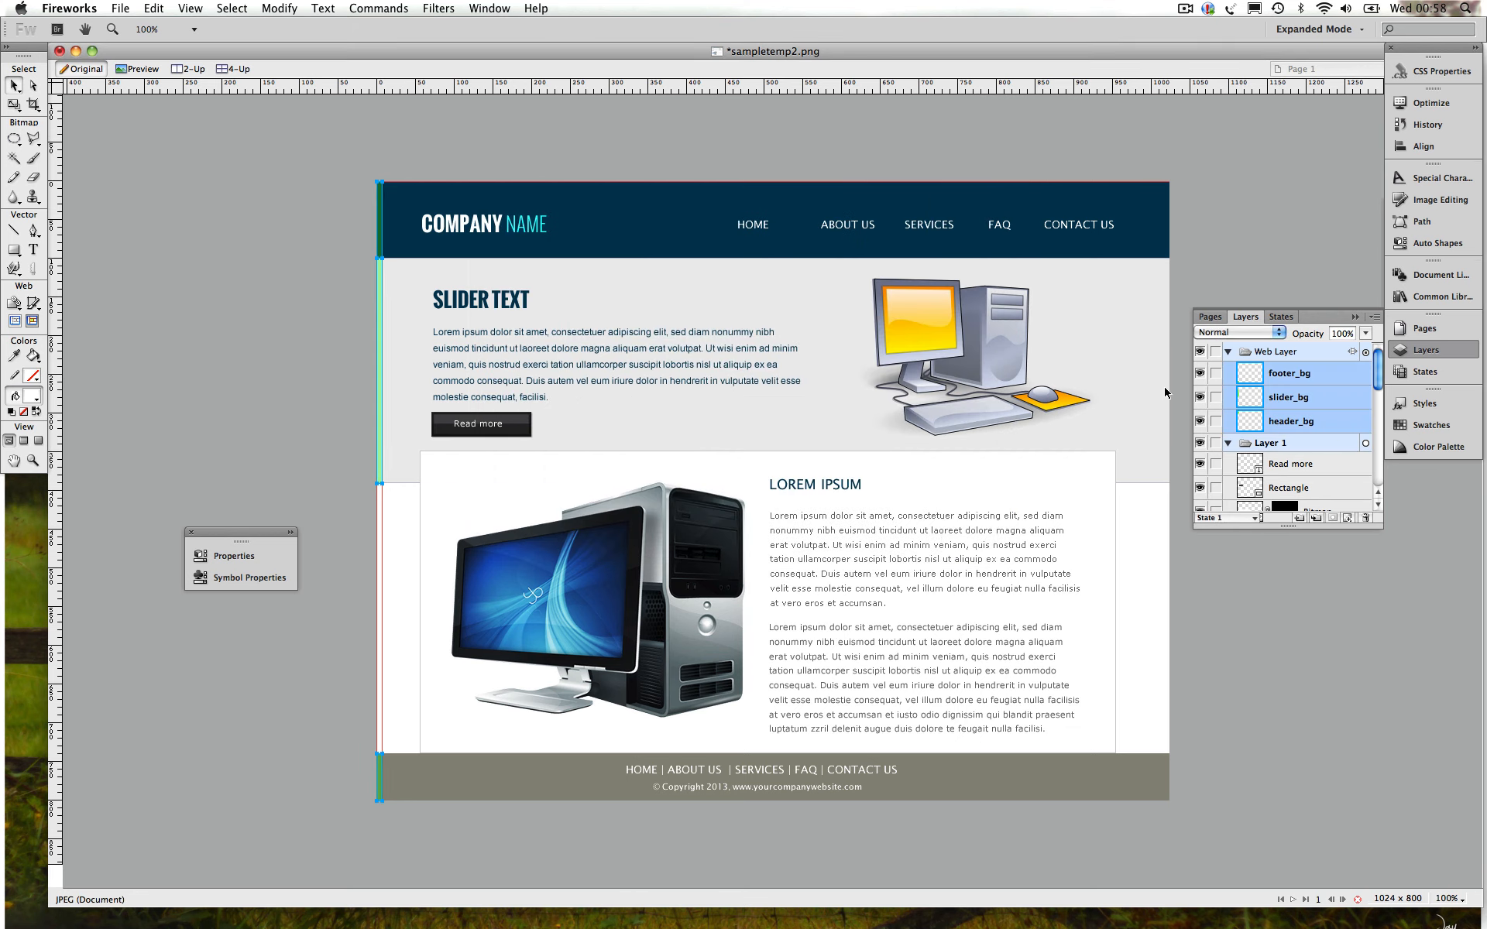
Check the optimization quality and the export format options for the selected slices, keeping JPEG
{"action": "left_click", "coordinate": [1427, 104]}
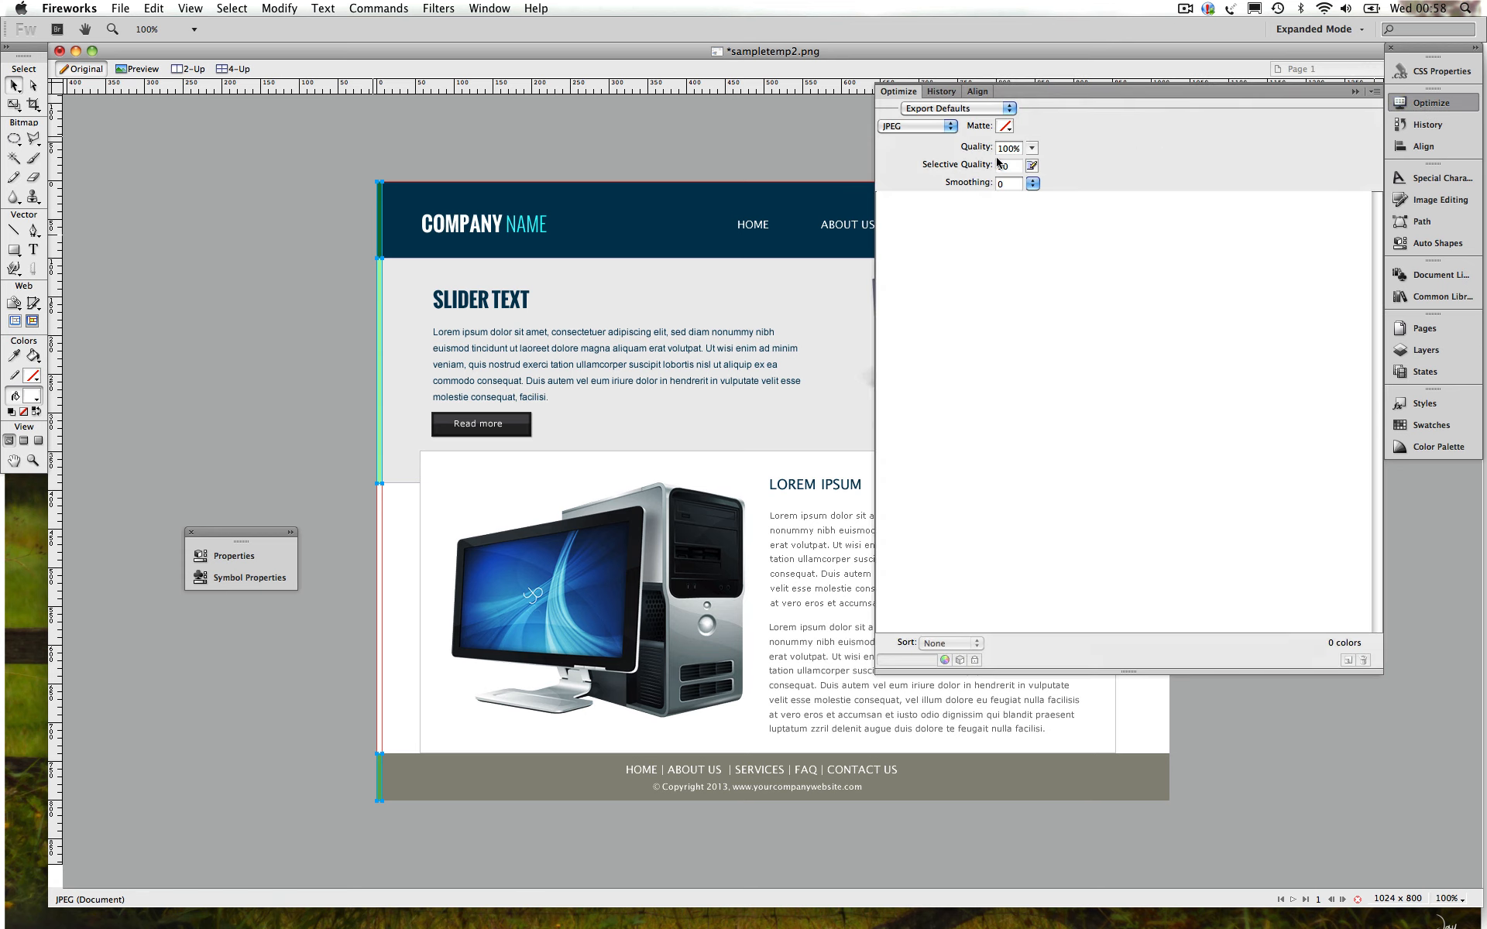
{"action": "left_click_drag", "start_coordinate": [1018, 147], "coordinate": [996, 148]}
{"action": "left_click", "coordinate": [942, 130]}
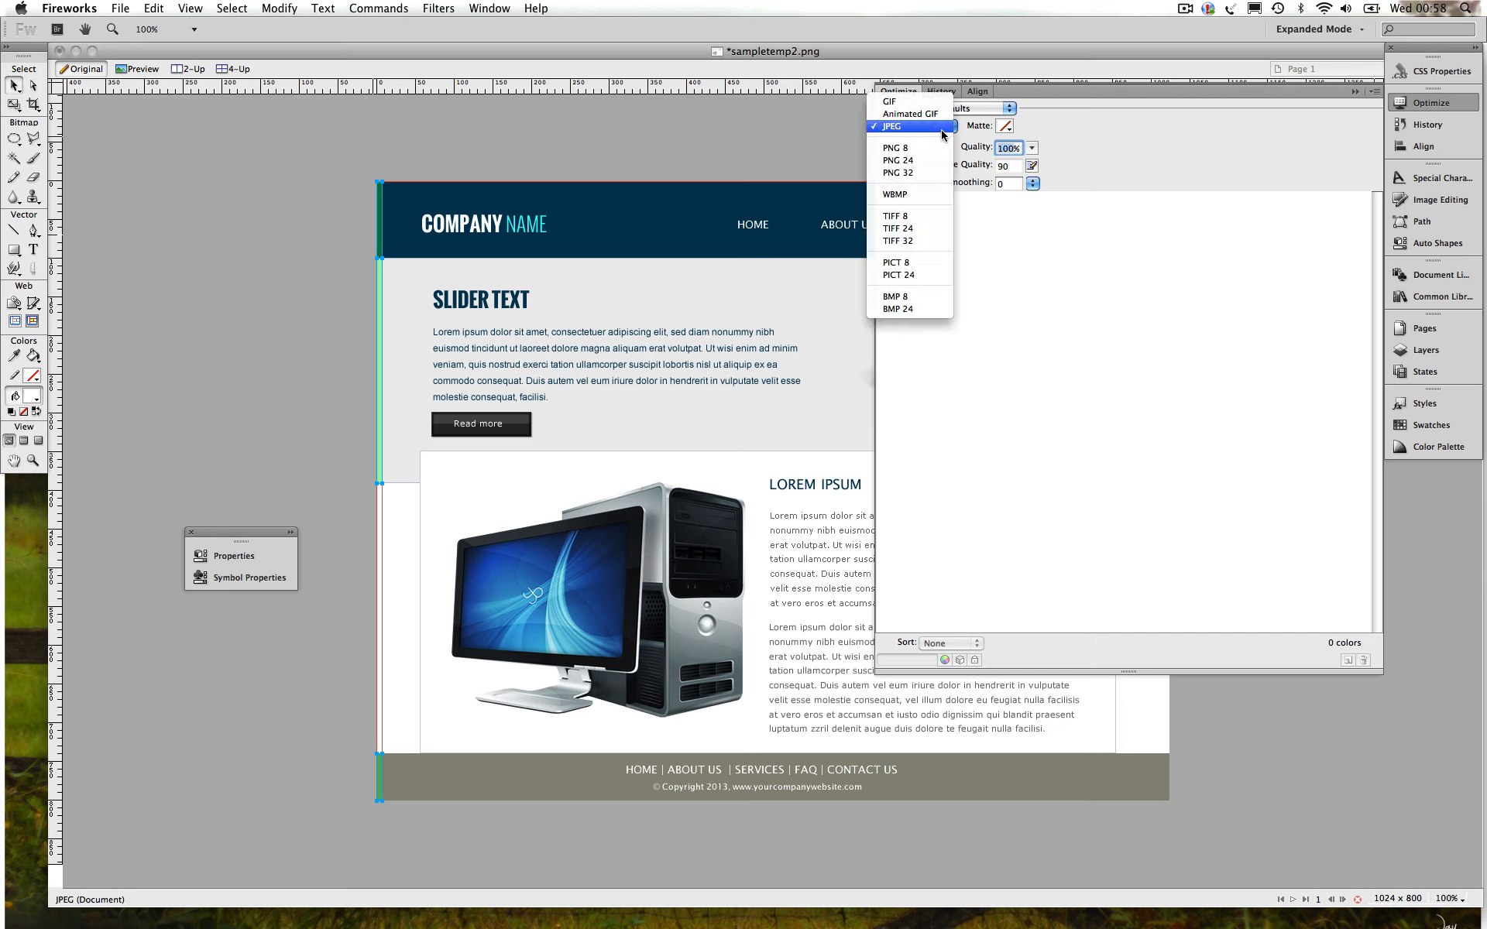
{"action": "left_click", "coordinate": [942, 128]}
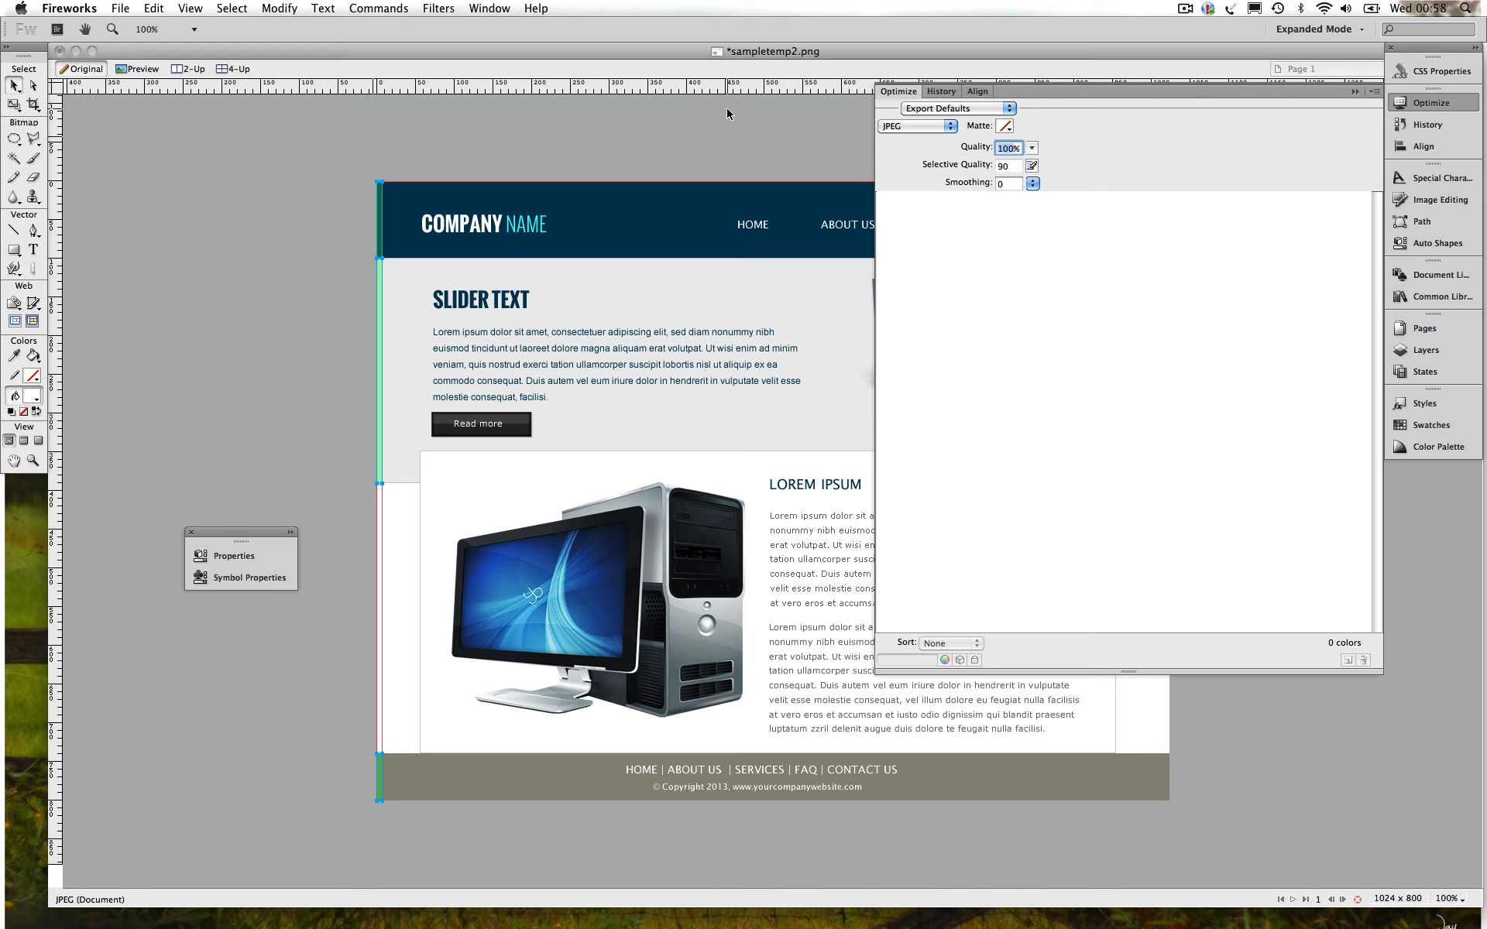
Switch to the youtube_website1 folder in Finder and delete the exported sampletemp2.htm file
{"action": "key", "text": "F9"}
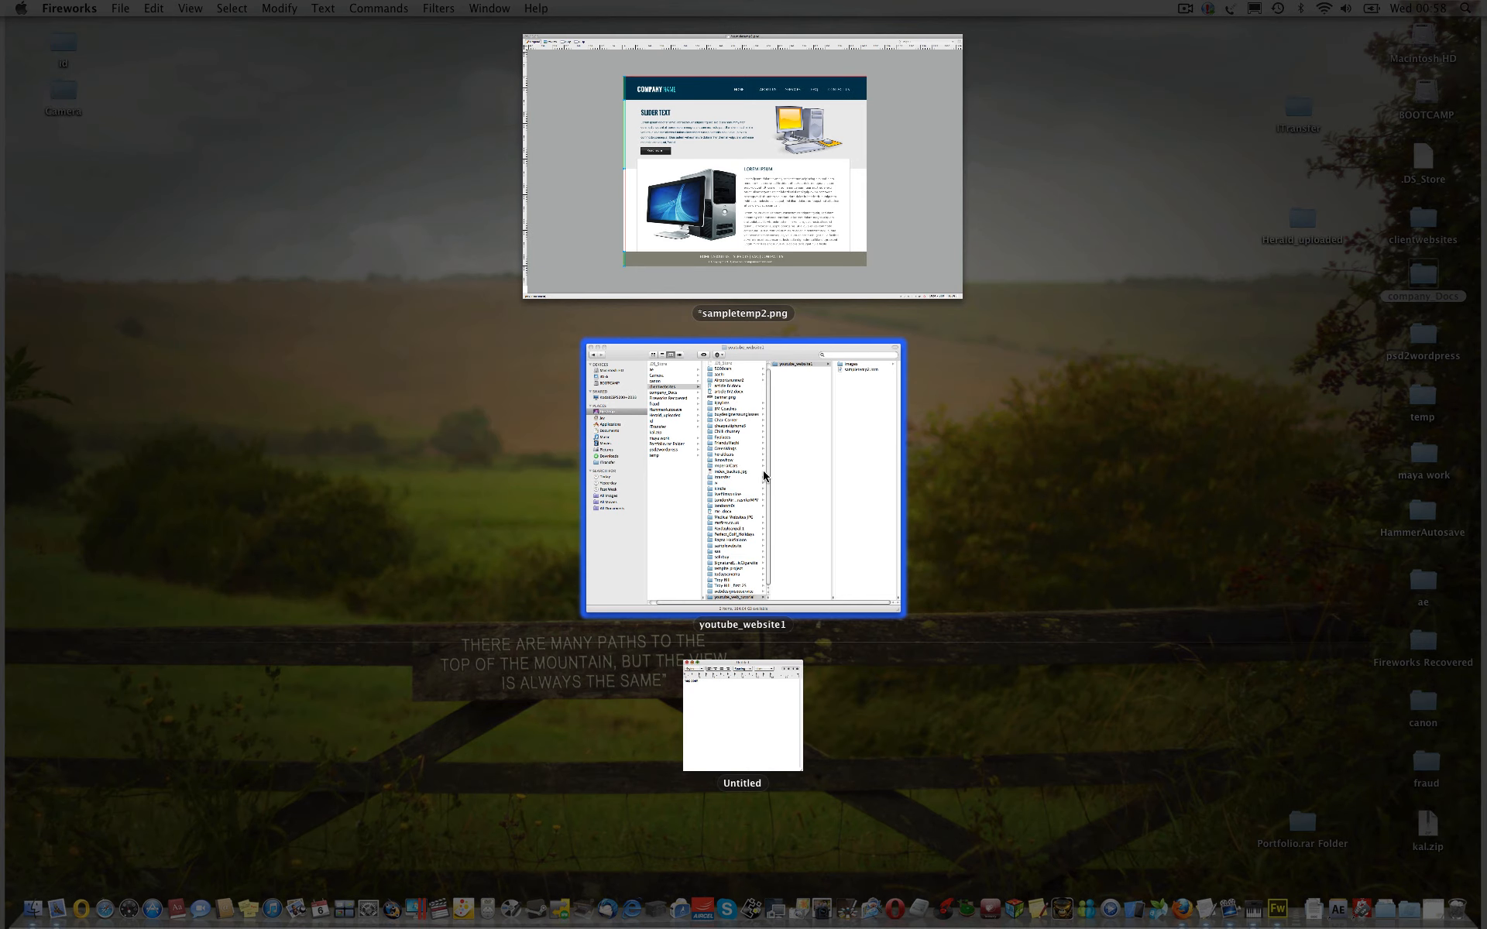
{"action": "left_click", "coordinate": [763, 481]}
{"action": "left_click", "coordinate": [1158, 190]}
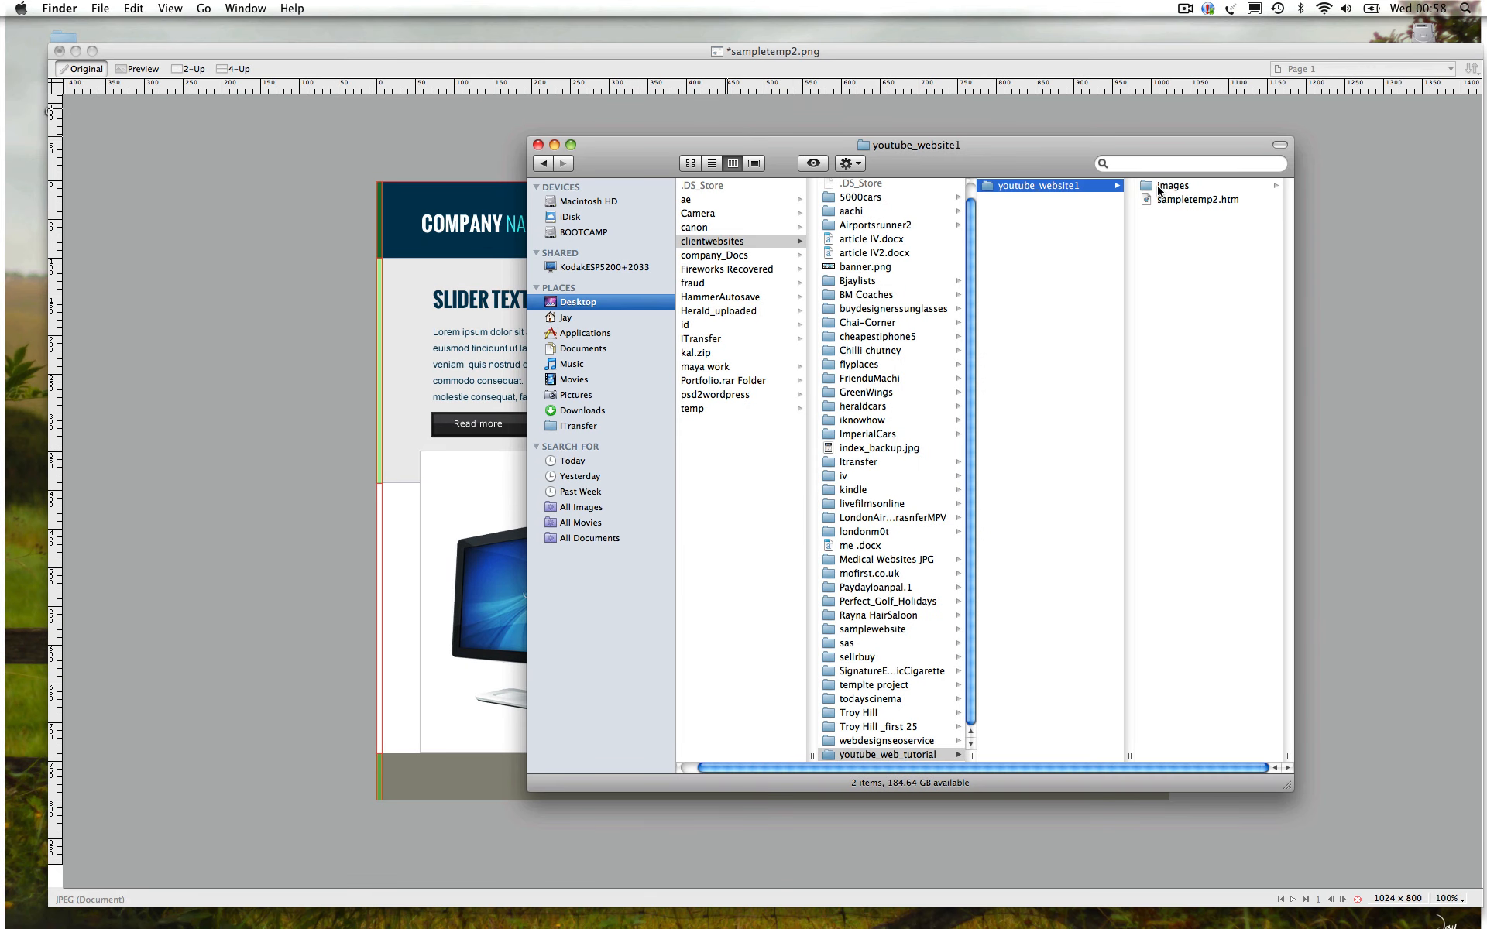
{"action": "left_click_drag", "start_coordinate": [1025, 159], "coordinate": [695, 193]}
{"action": "left_click", "coordinate": [697, 231]}
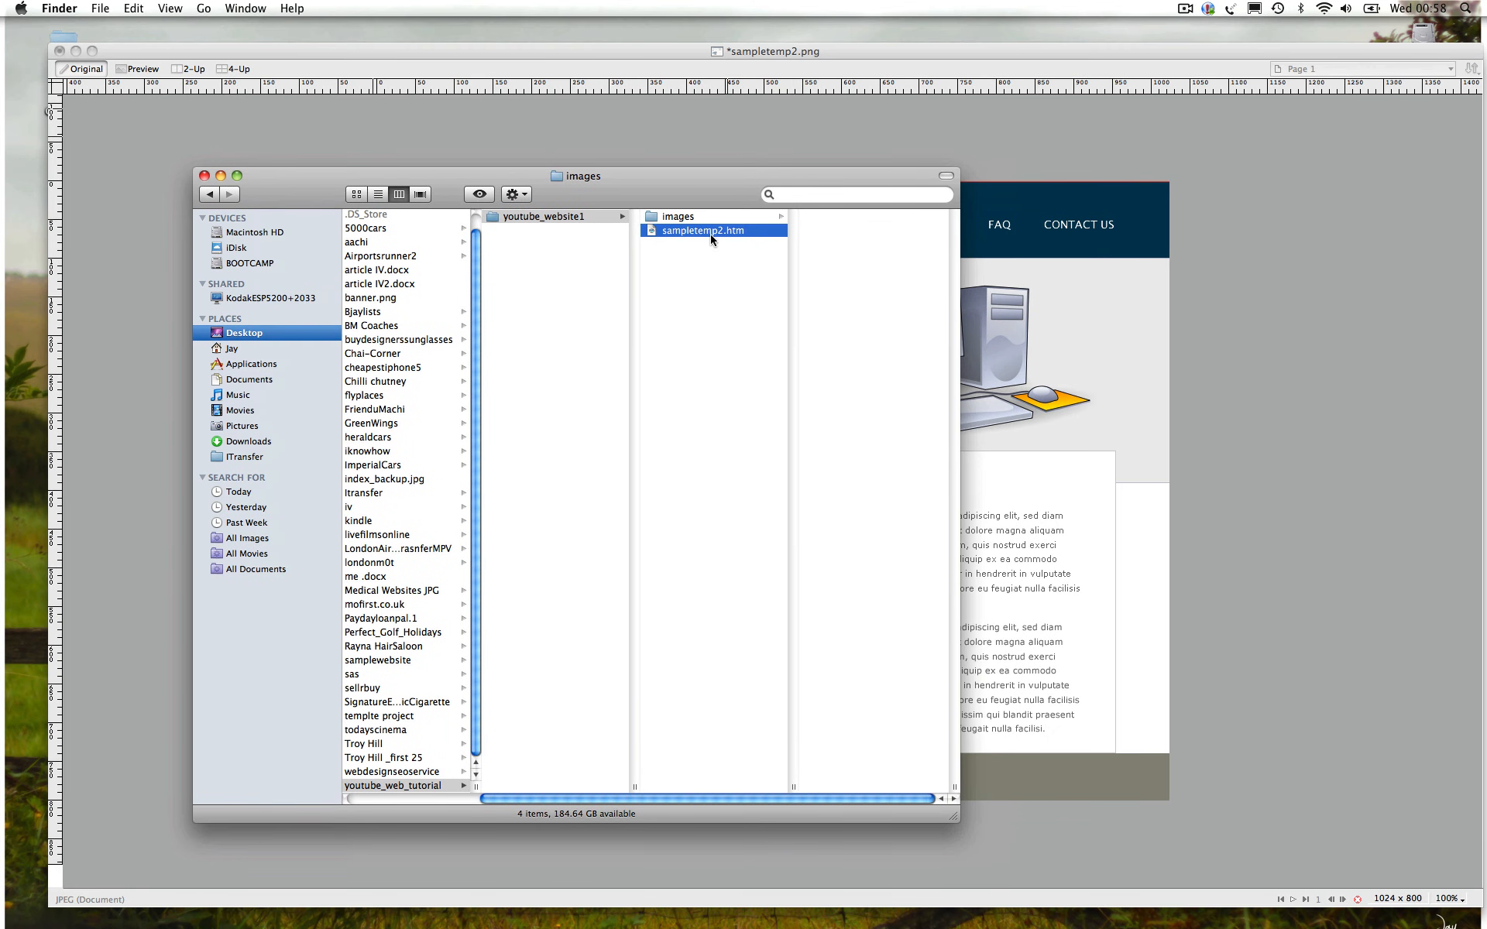
{"action": "left_click", "coordinate": [356, 194]}
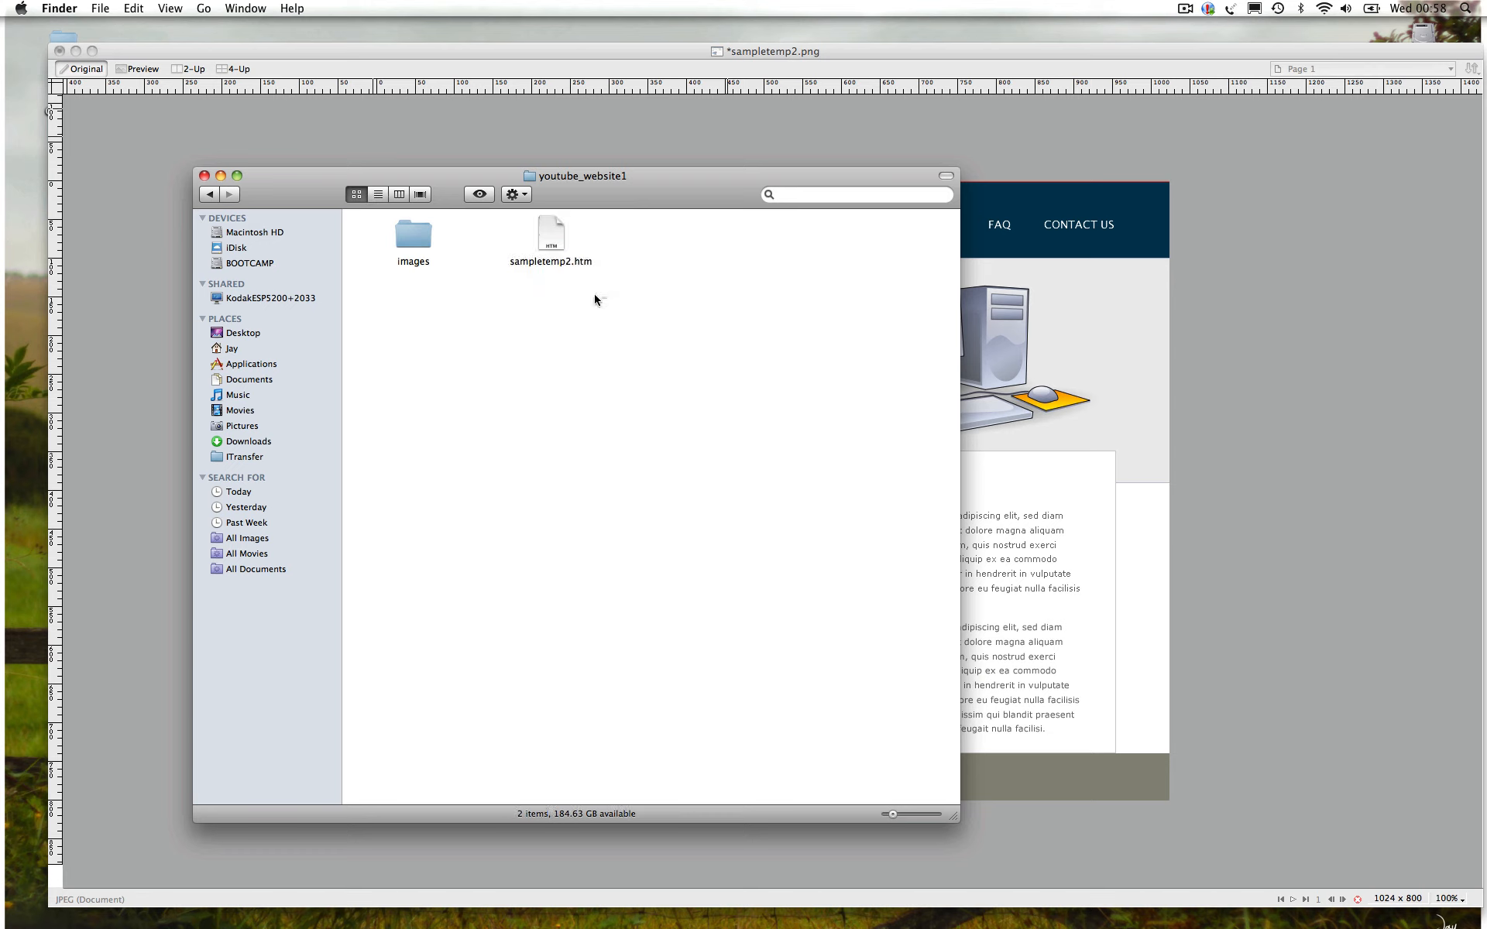
{"action": "left_click_drag", "start_coordinate": [594, 294], "coordinate": [466, 206]}
{"action": "key", "text": "super+BackSpace"}
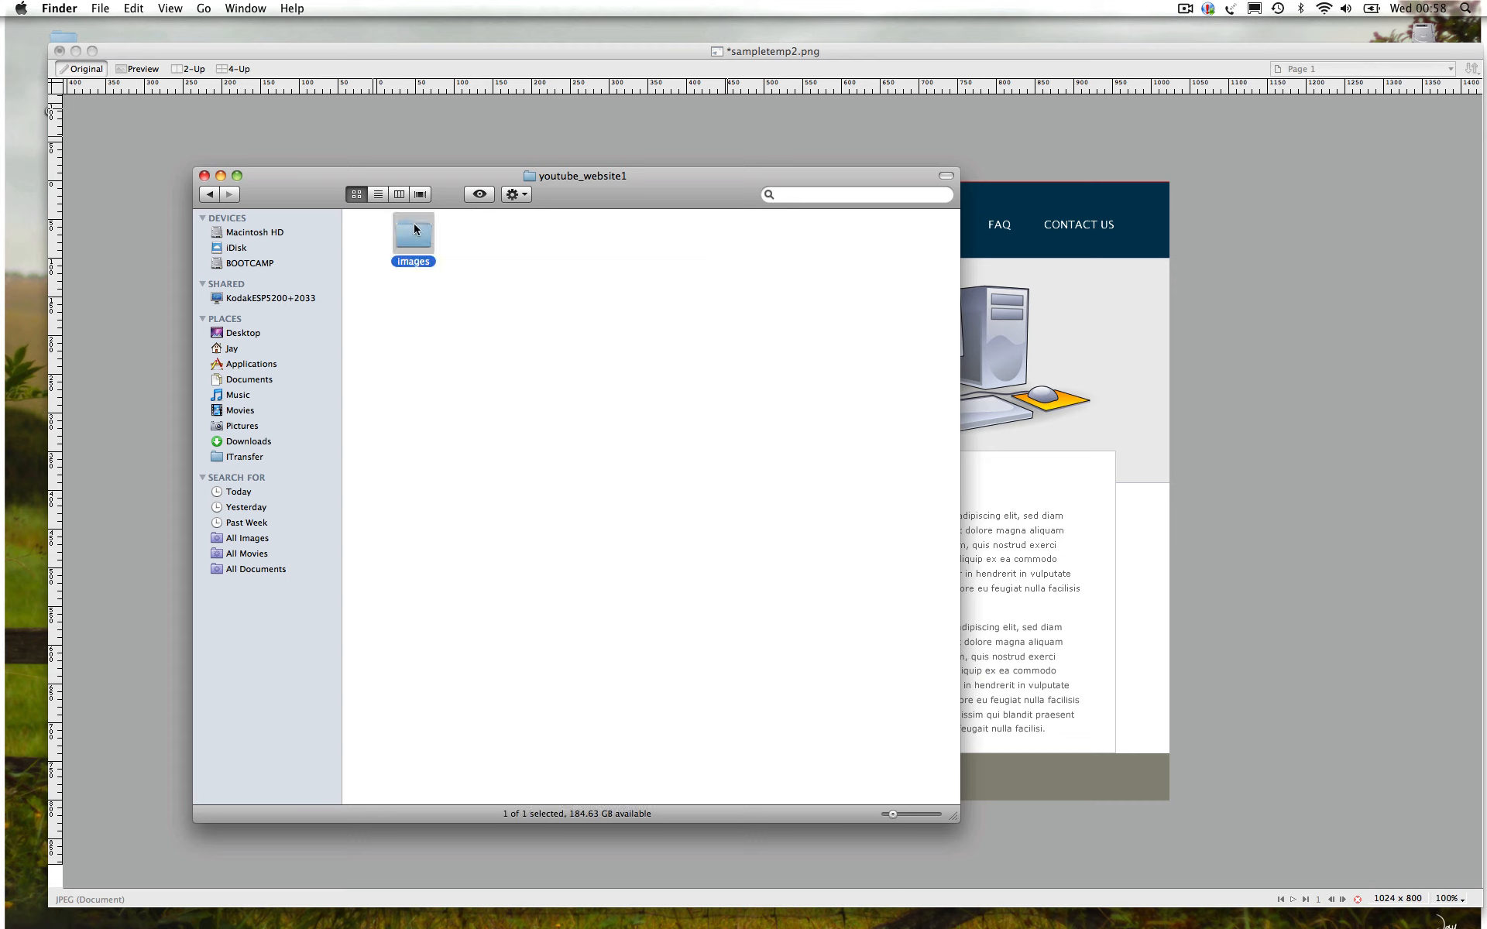
Open the images folder, list its files in columns and delete .DS_Store
{"action": "double_click", "coordinate": [413, 228]}
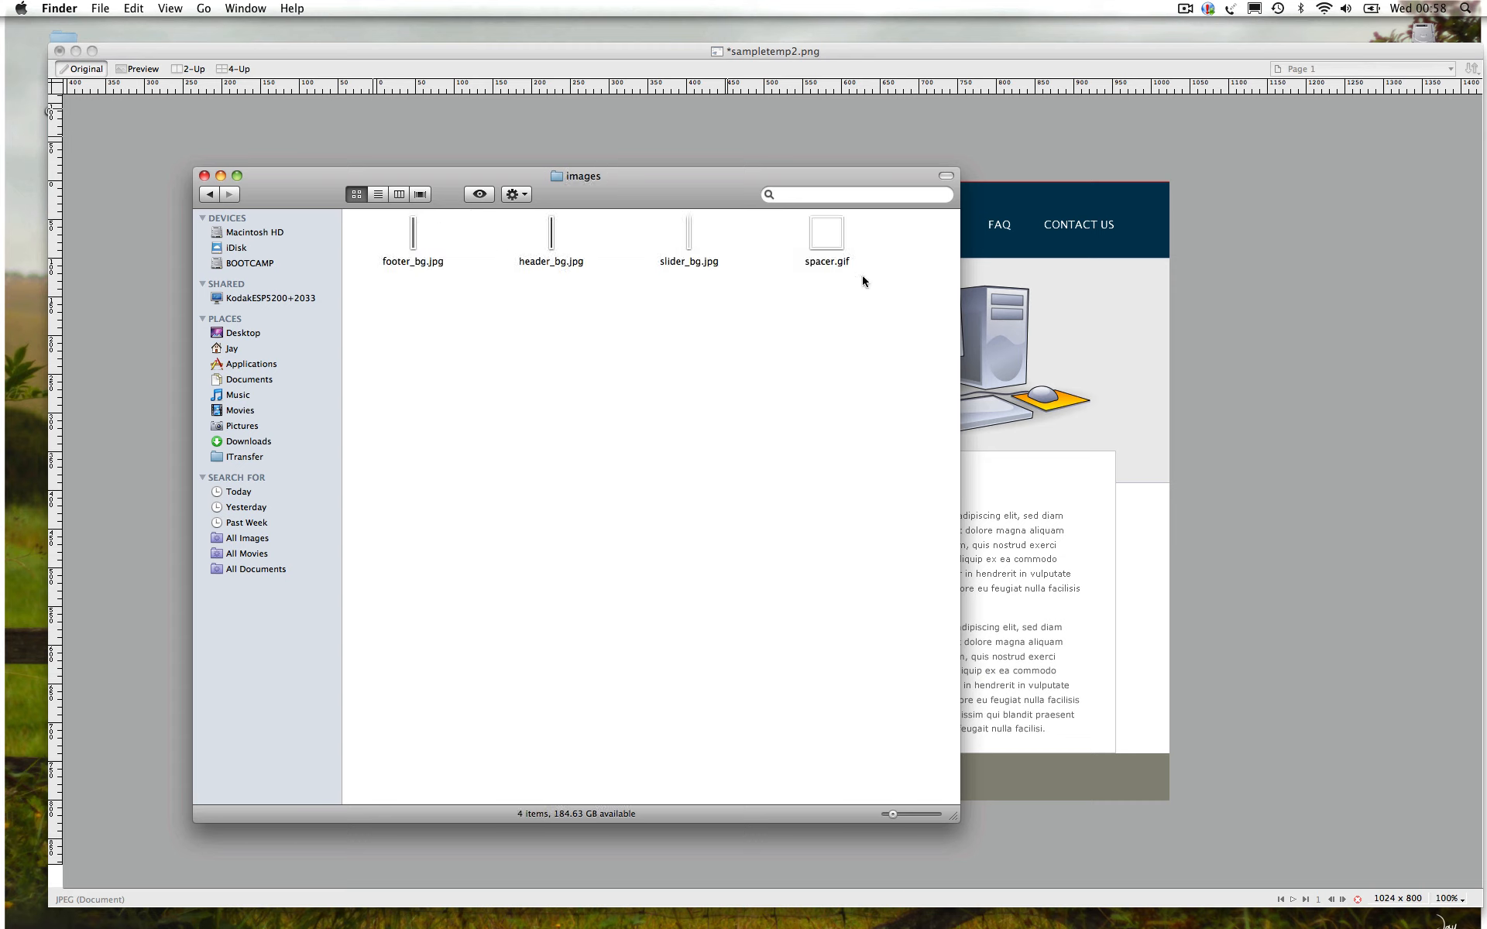
{"action": "left_click", "coordinate": [690, 260]}
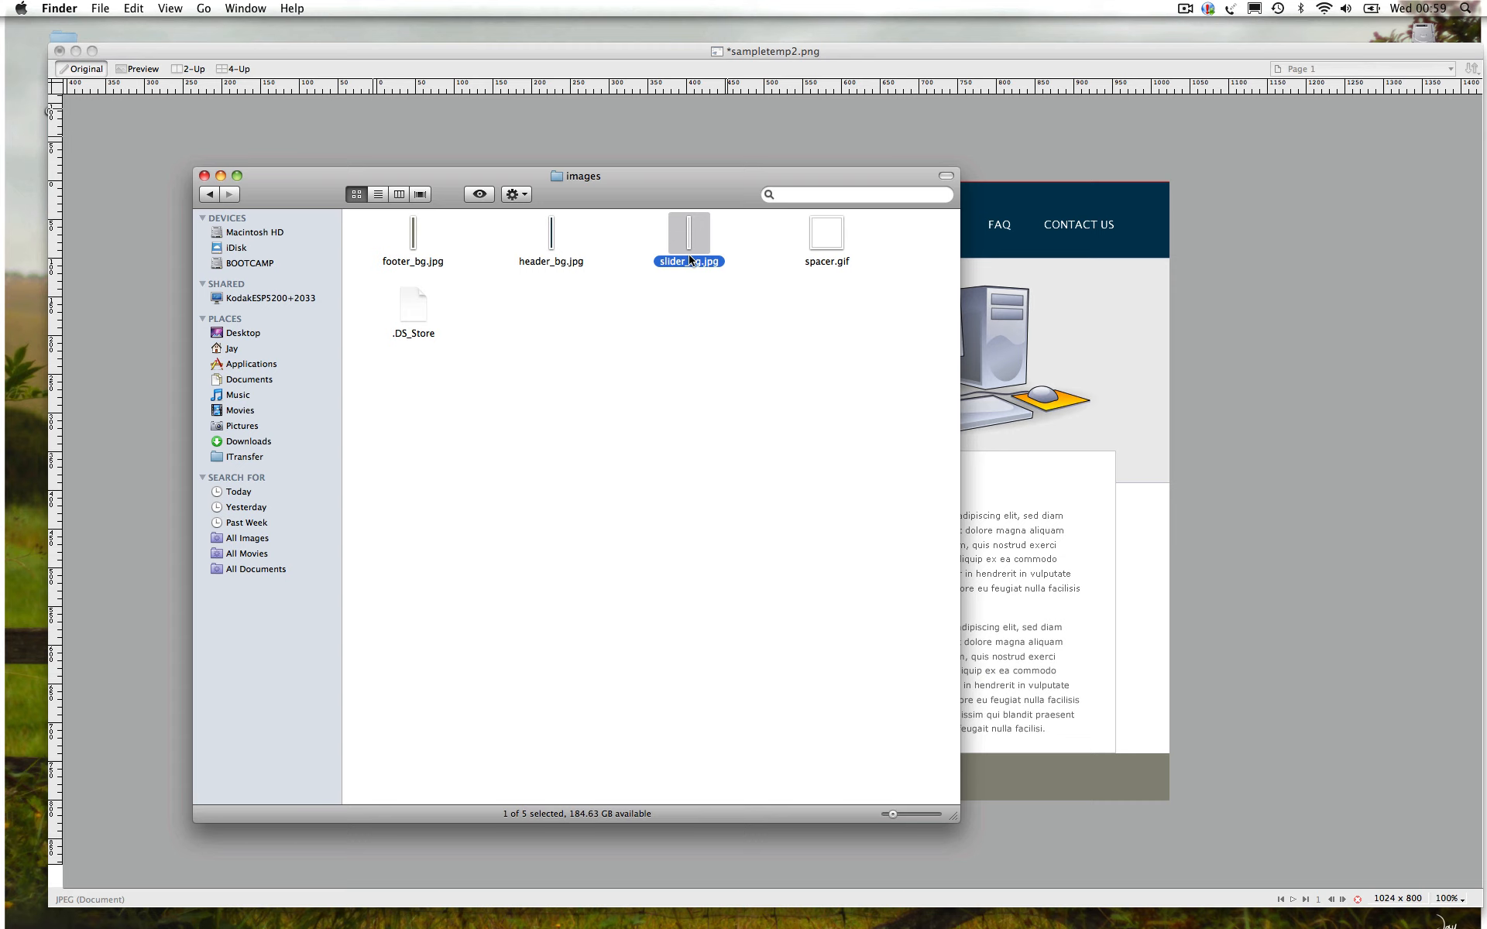
{"action": "left_click", "coordinate": [399, 194]}
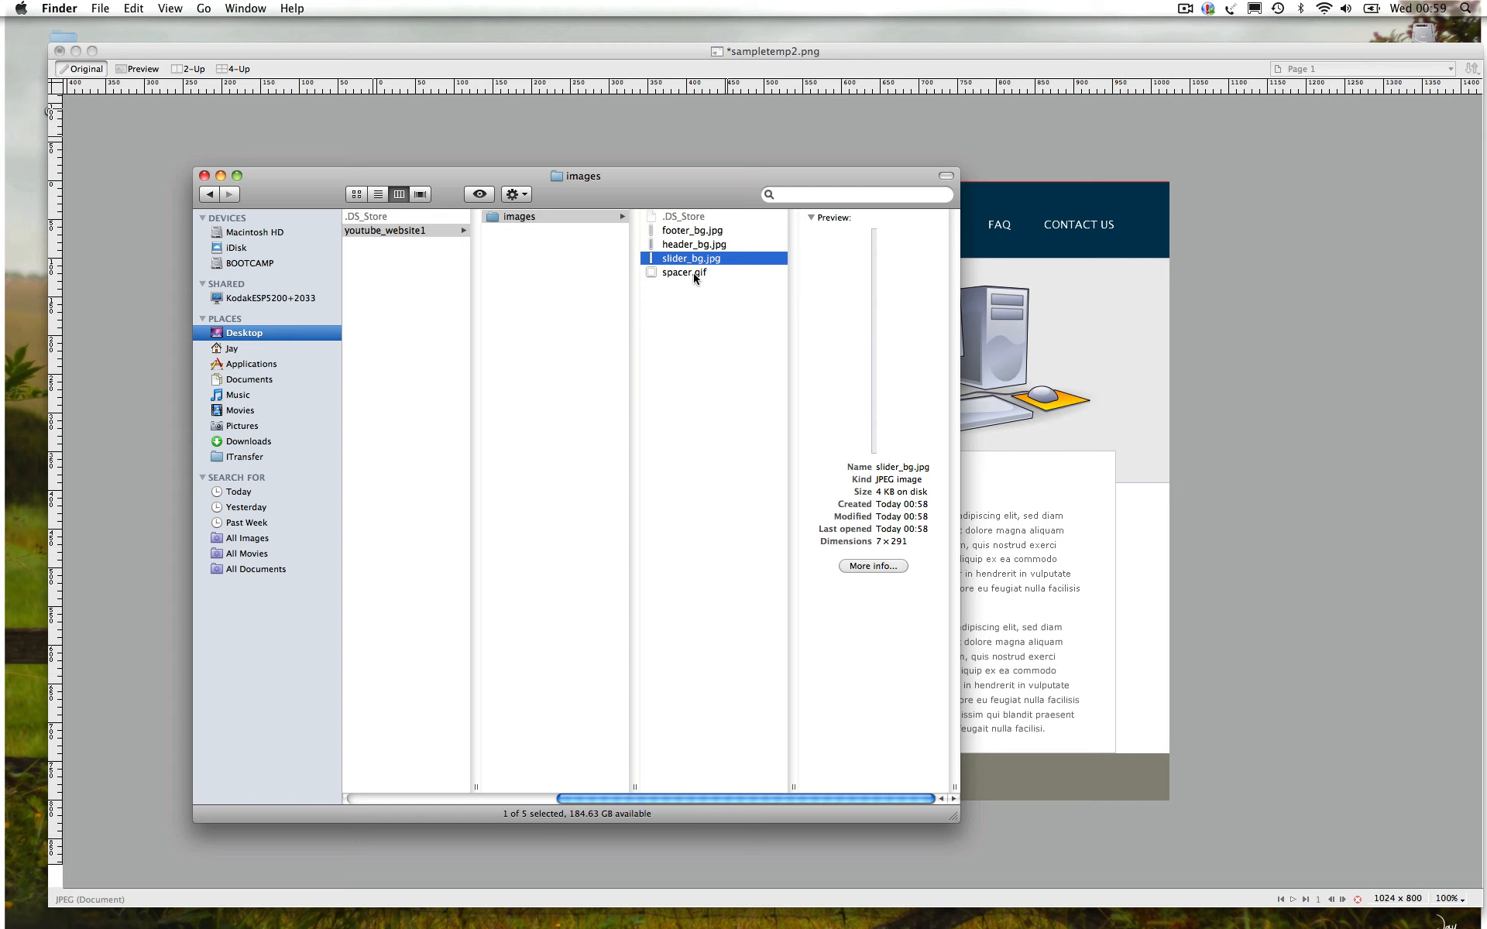
{"action": "left_click", "coordinate": [696, 219]}
{"action": "key", "text": "super+BackSpace"}
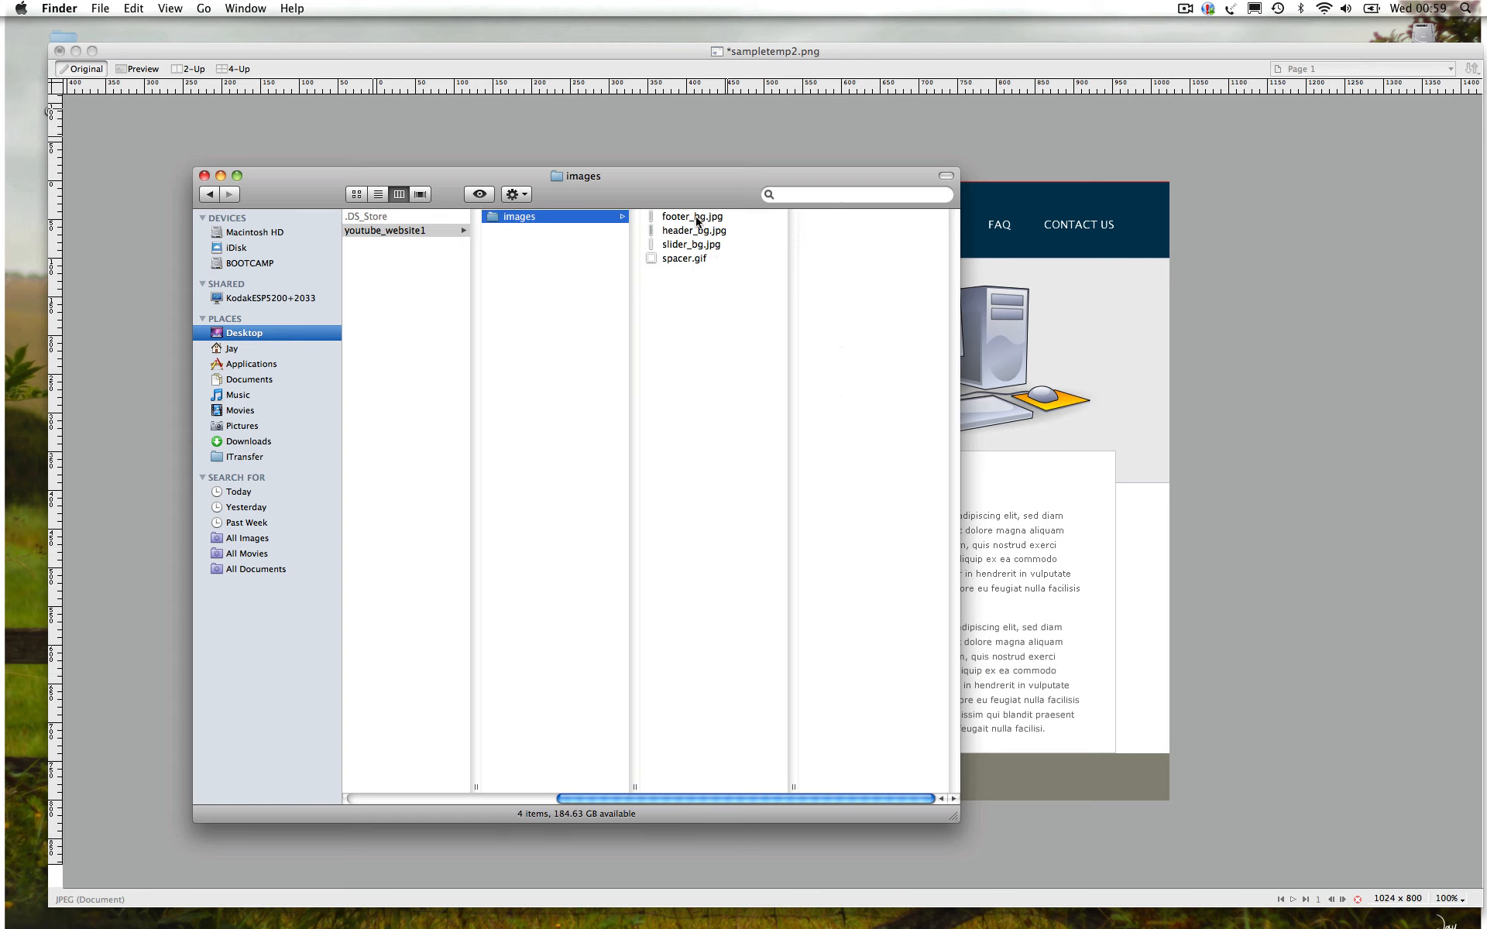
{"action": "left_click", "coordinate": [688, 259]}
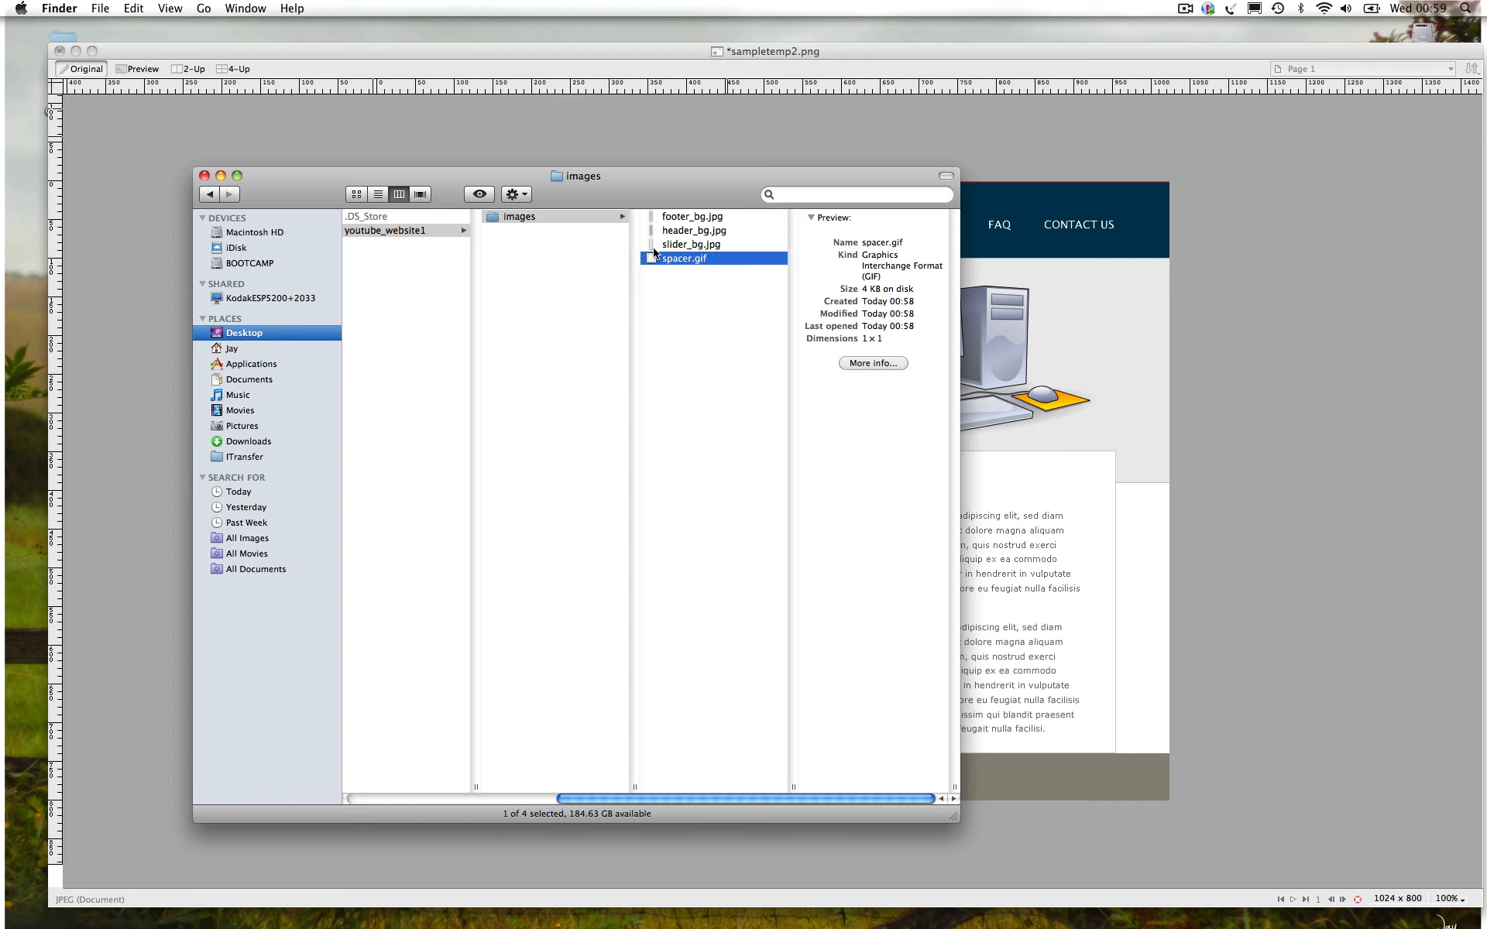
{"action": "left_click", "coordinate": [711, 396]}
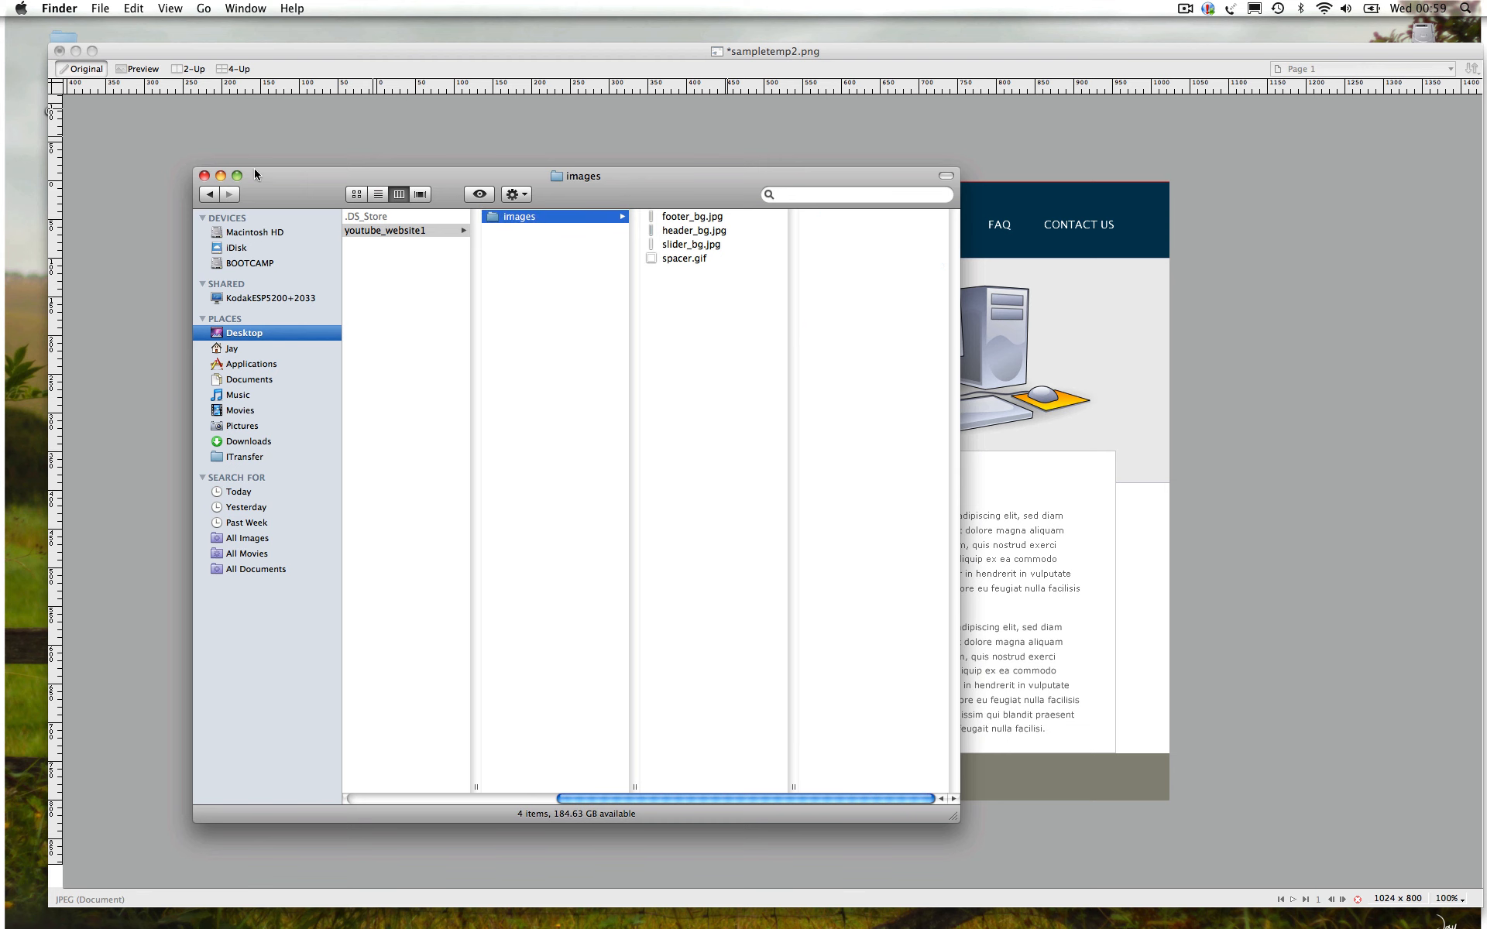
Switch back to the sampletemp2.png document in Fireworks and collapse the Optimize settings
{"action": "left_click", "coordinate": [217, 136]}
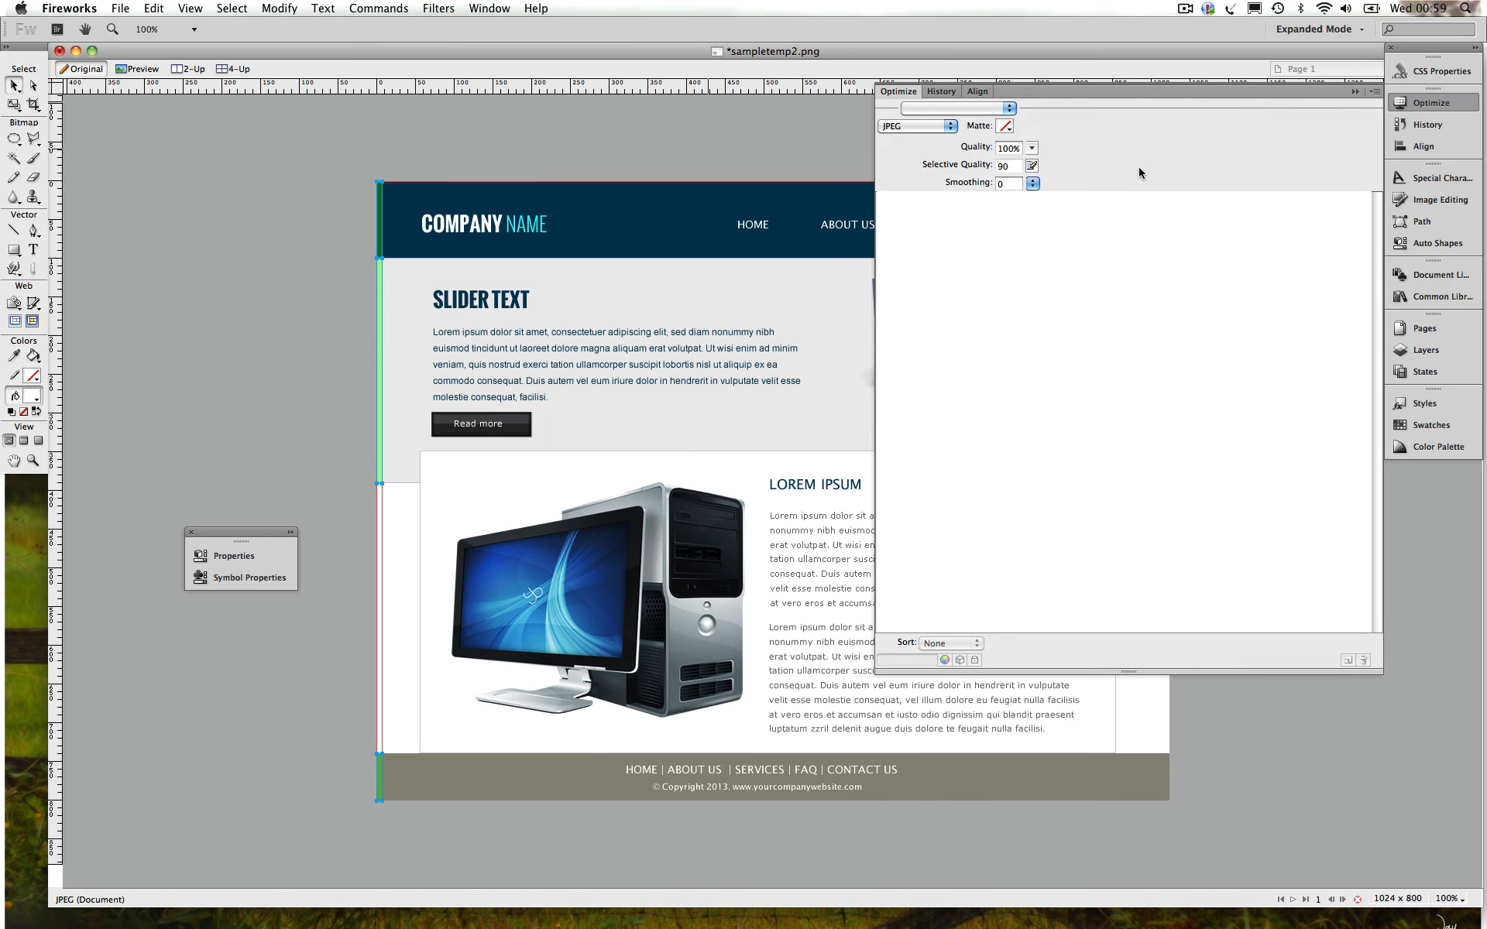
{"action": "left_click", "coordinate": [1355, 92]}
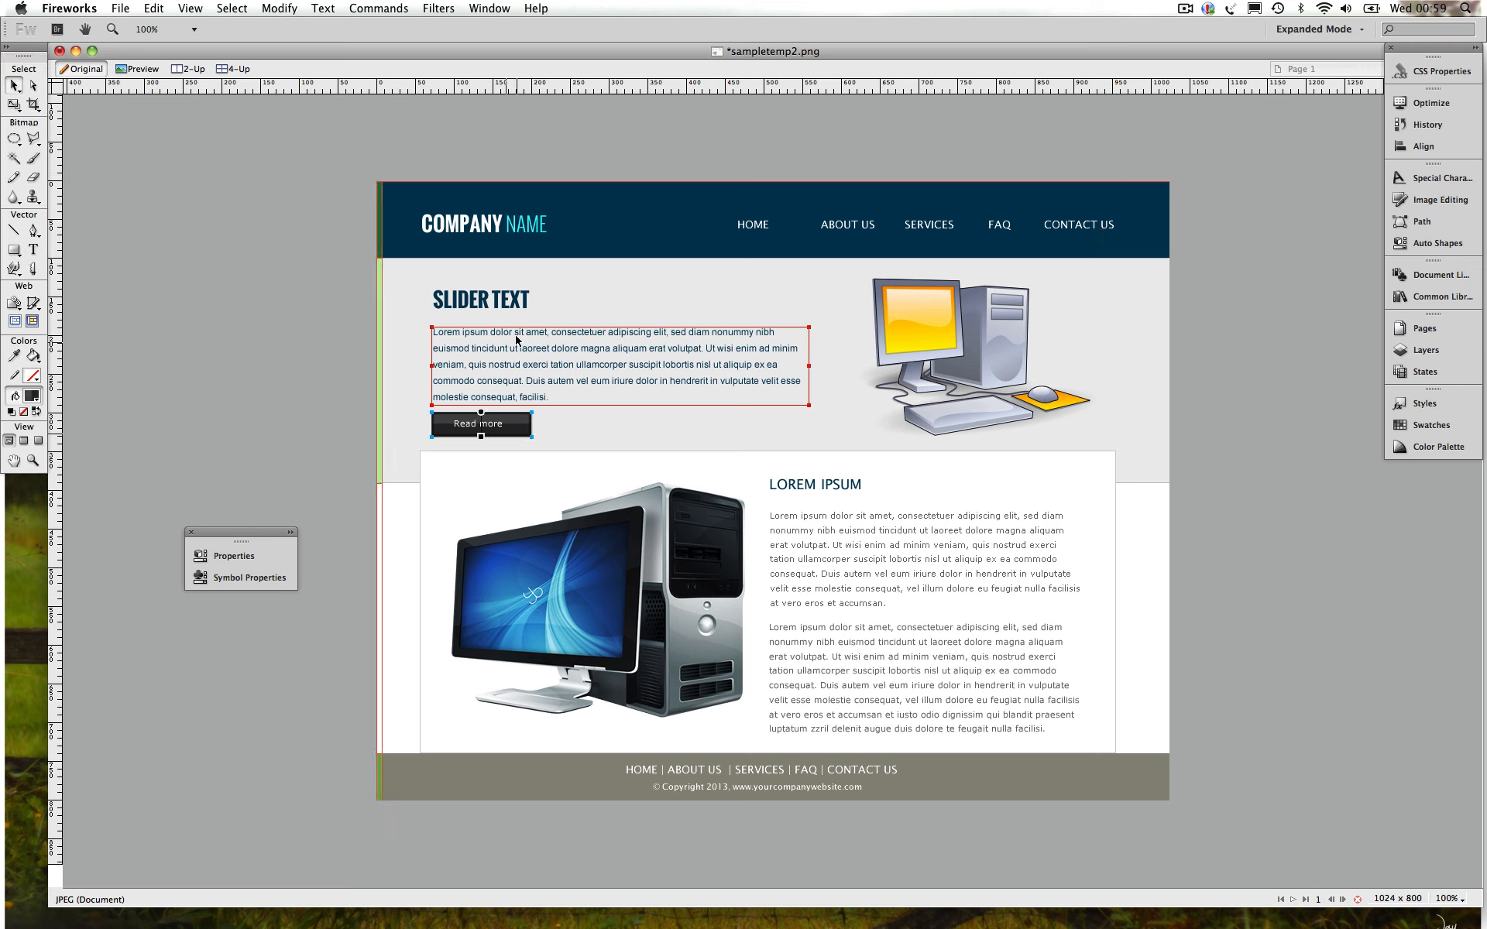
Select the COMPANY and NAME logo texts in the header together and copy them
{"action": "left_click", "coordinate": [496, 304]}
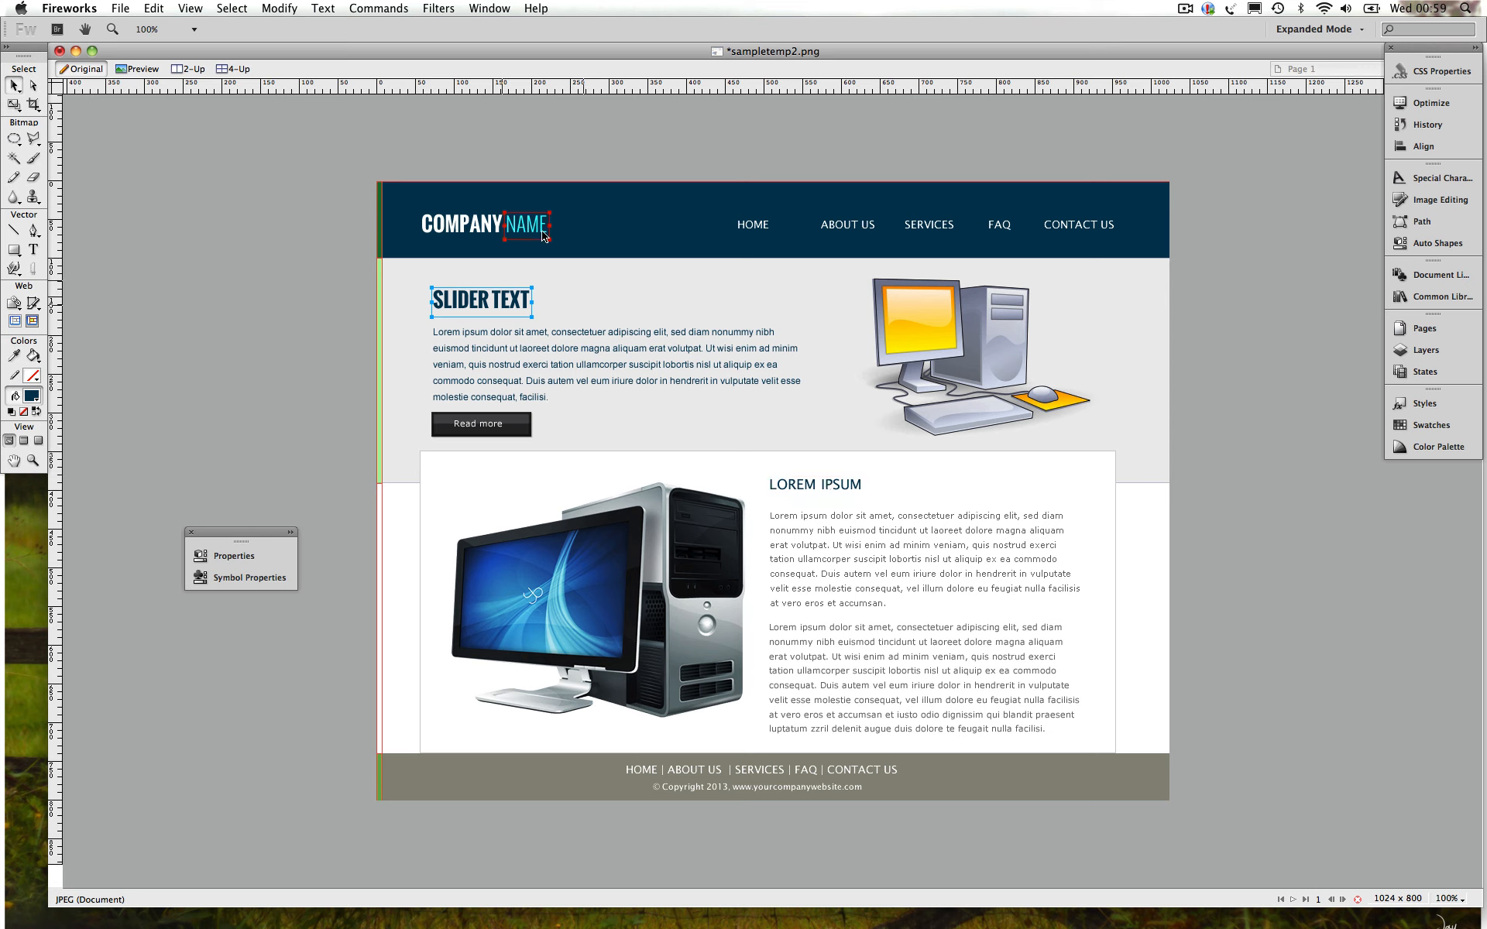
{"action": "left_click", "coordinate": [451, 225]}
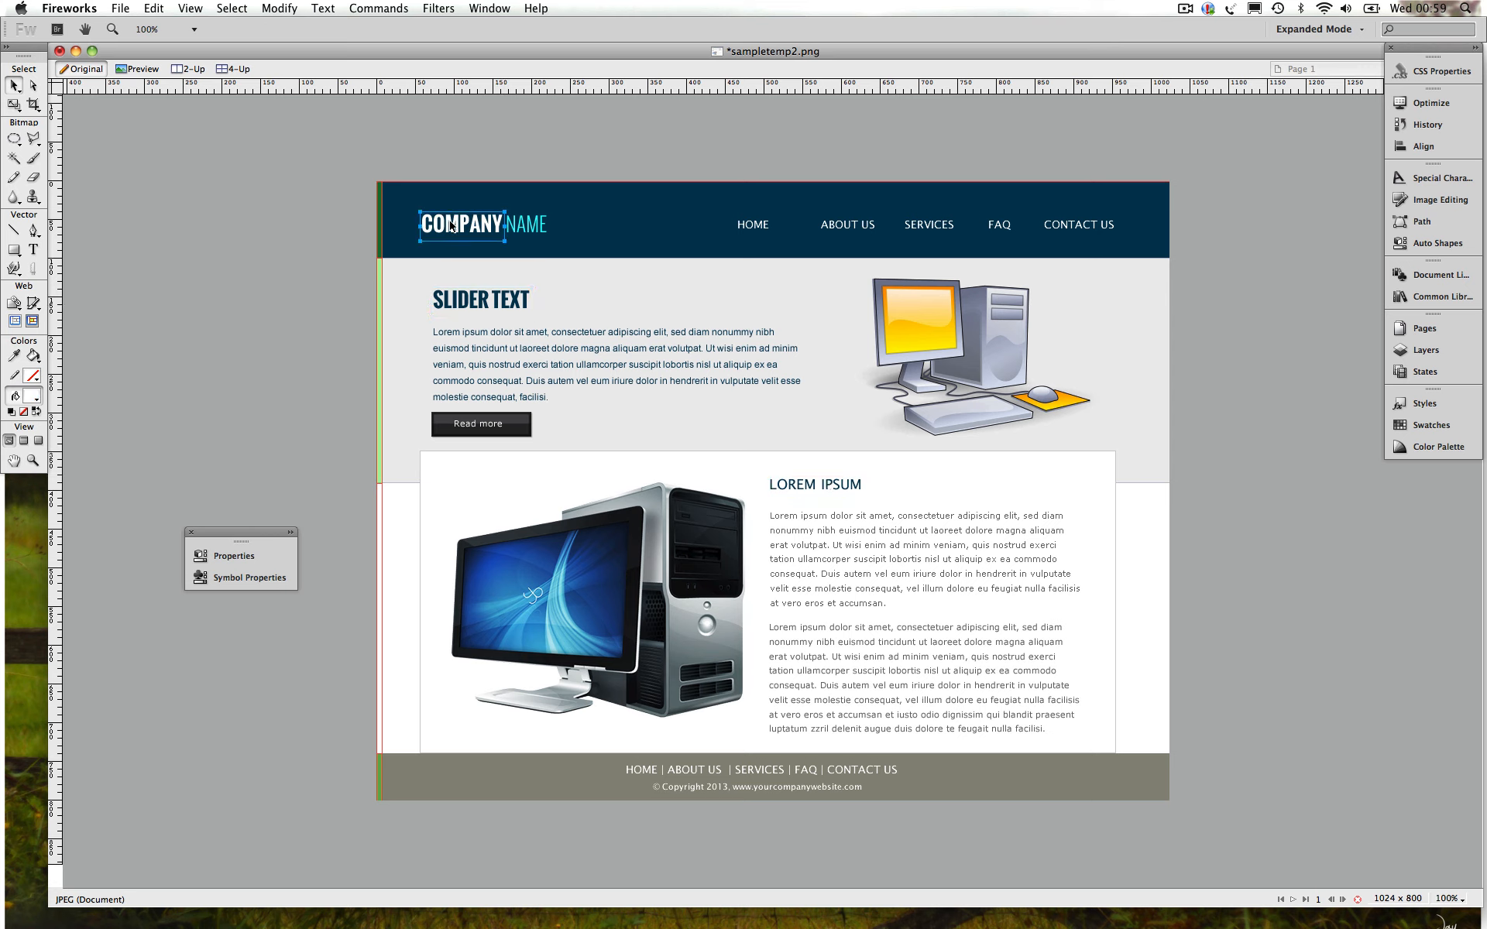
{"action": "left_click", "coordinate": [537, 224], "text": "shift"}
{"action": "left_click", "coordinate": [154, 7]}
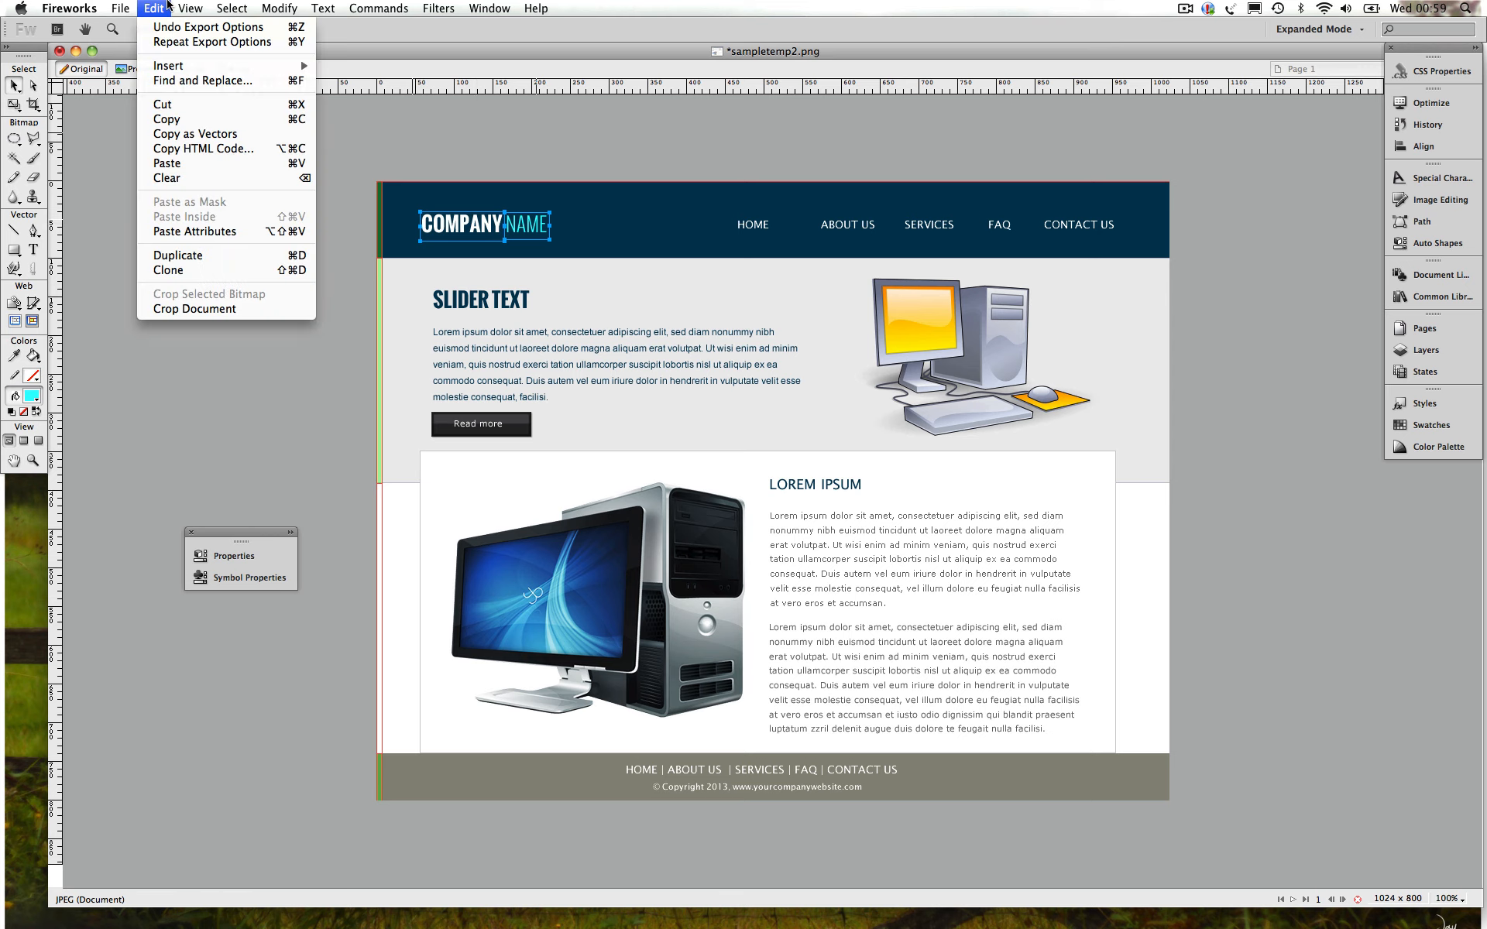
{"action": "left_click", "coordinate": [189, 121]}
Create a new 161 x 25 pixel document with a white canvas and paste the copied logo text into it
{"action": "left_click", "coordinate": [150, 29]}
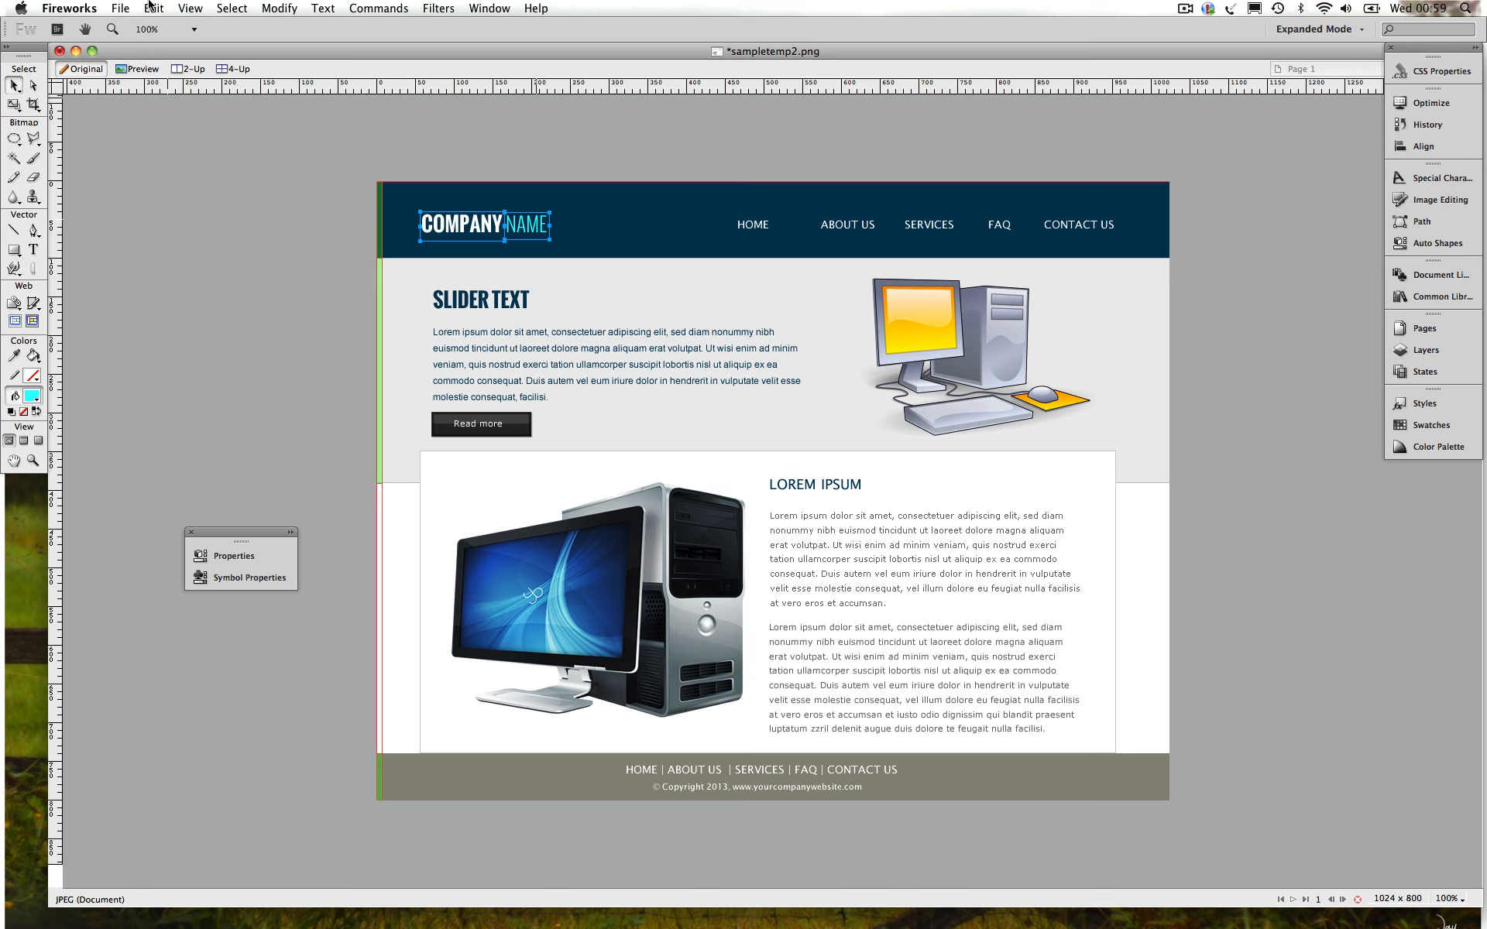
{"action": "left_click", "coordinate": [151, 8]}
{"action": "left_click", "coordinate": [130, 28]}
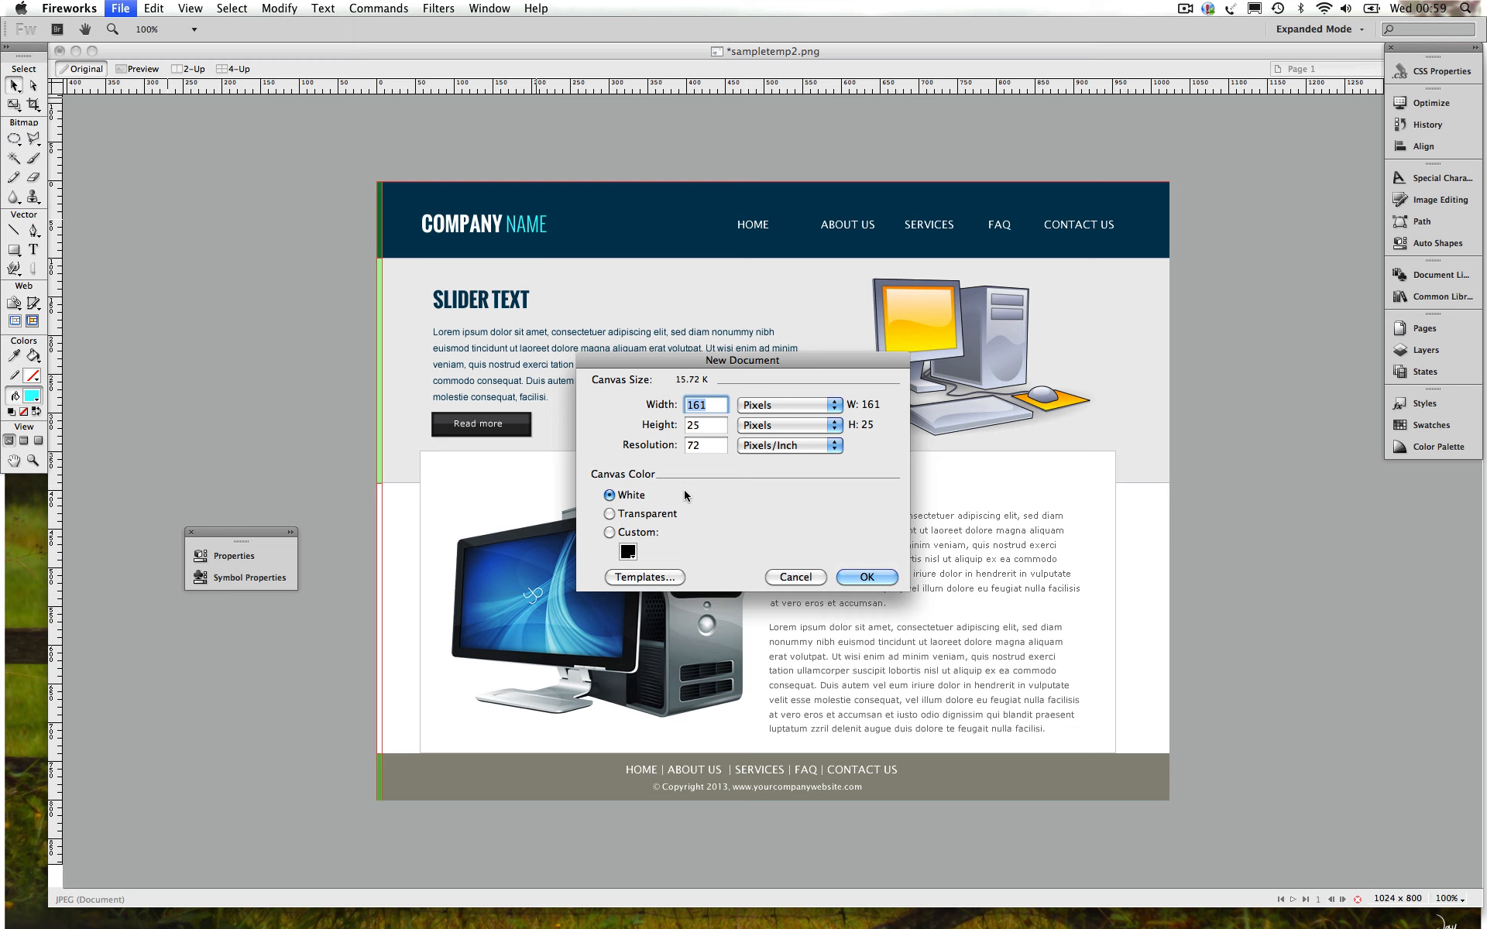
{"action": "left_click", "coordinate": [867, 577]}
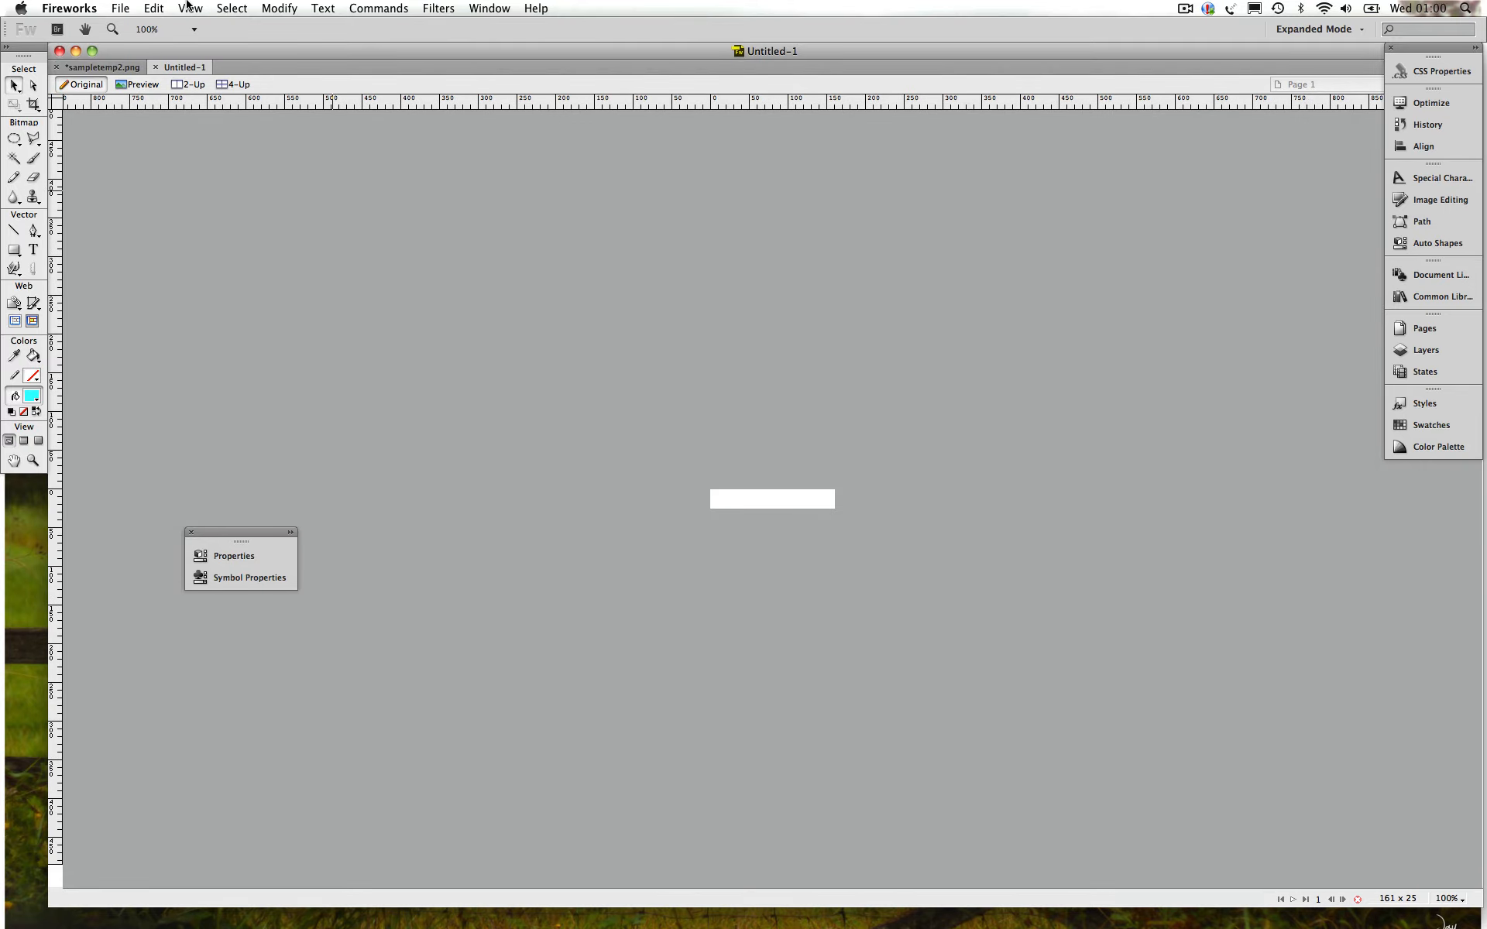
{"action": "left_click", "coordinate": [149, 8]}
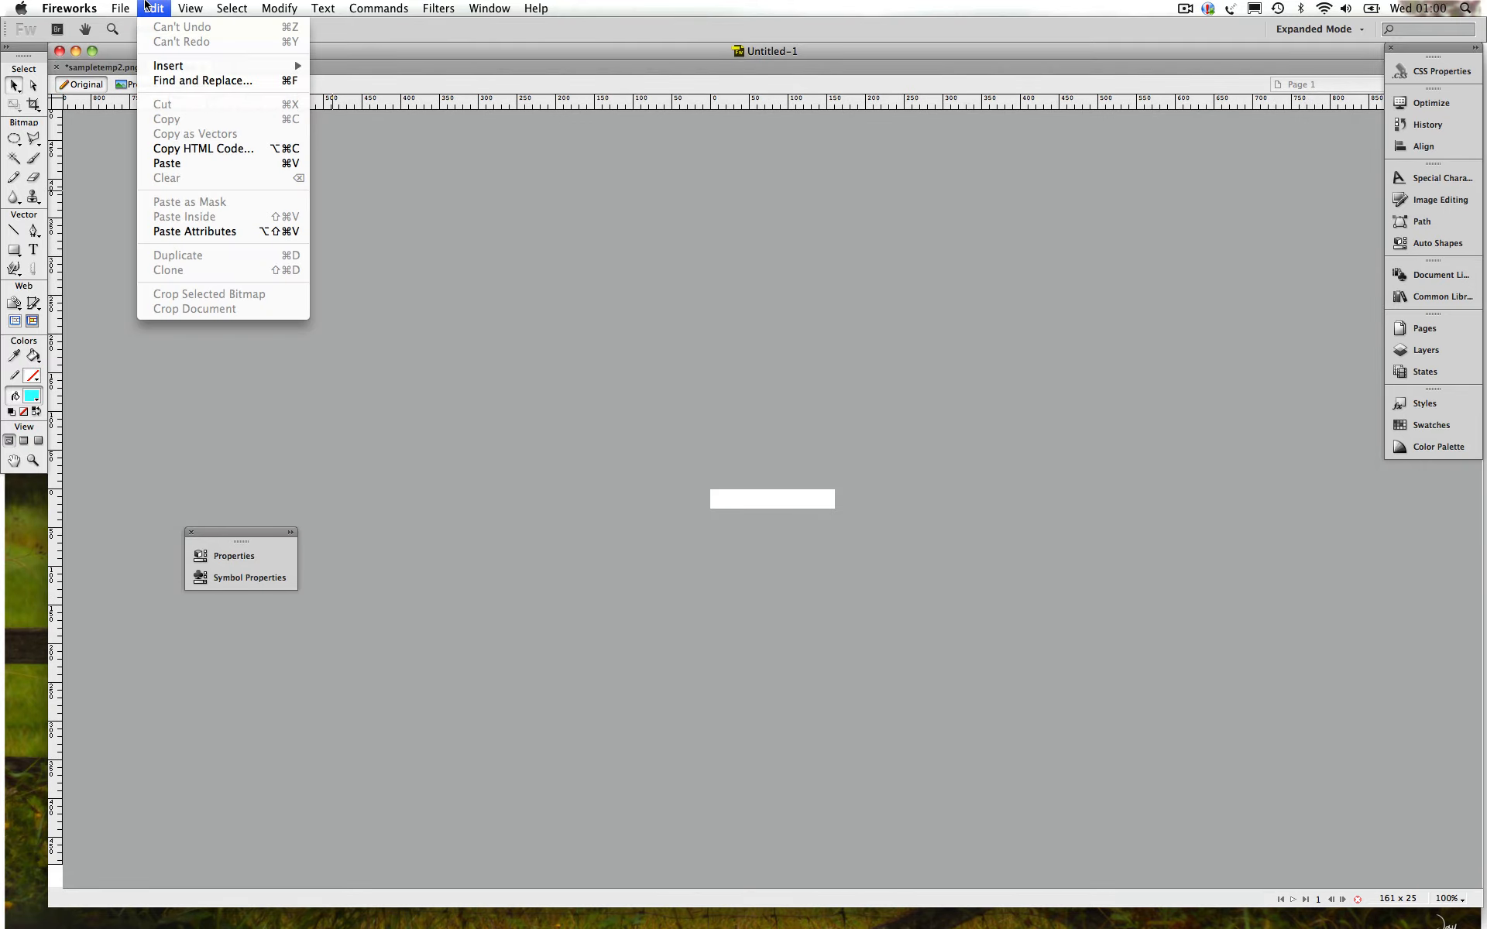
{"action": "left_click", "coordinate": [186, 164]}
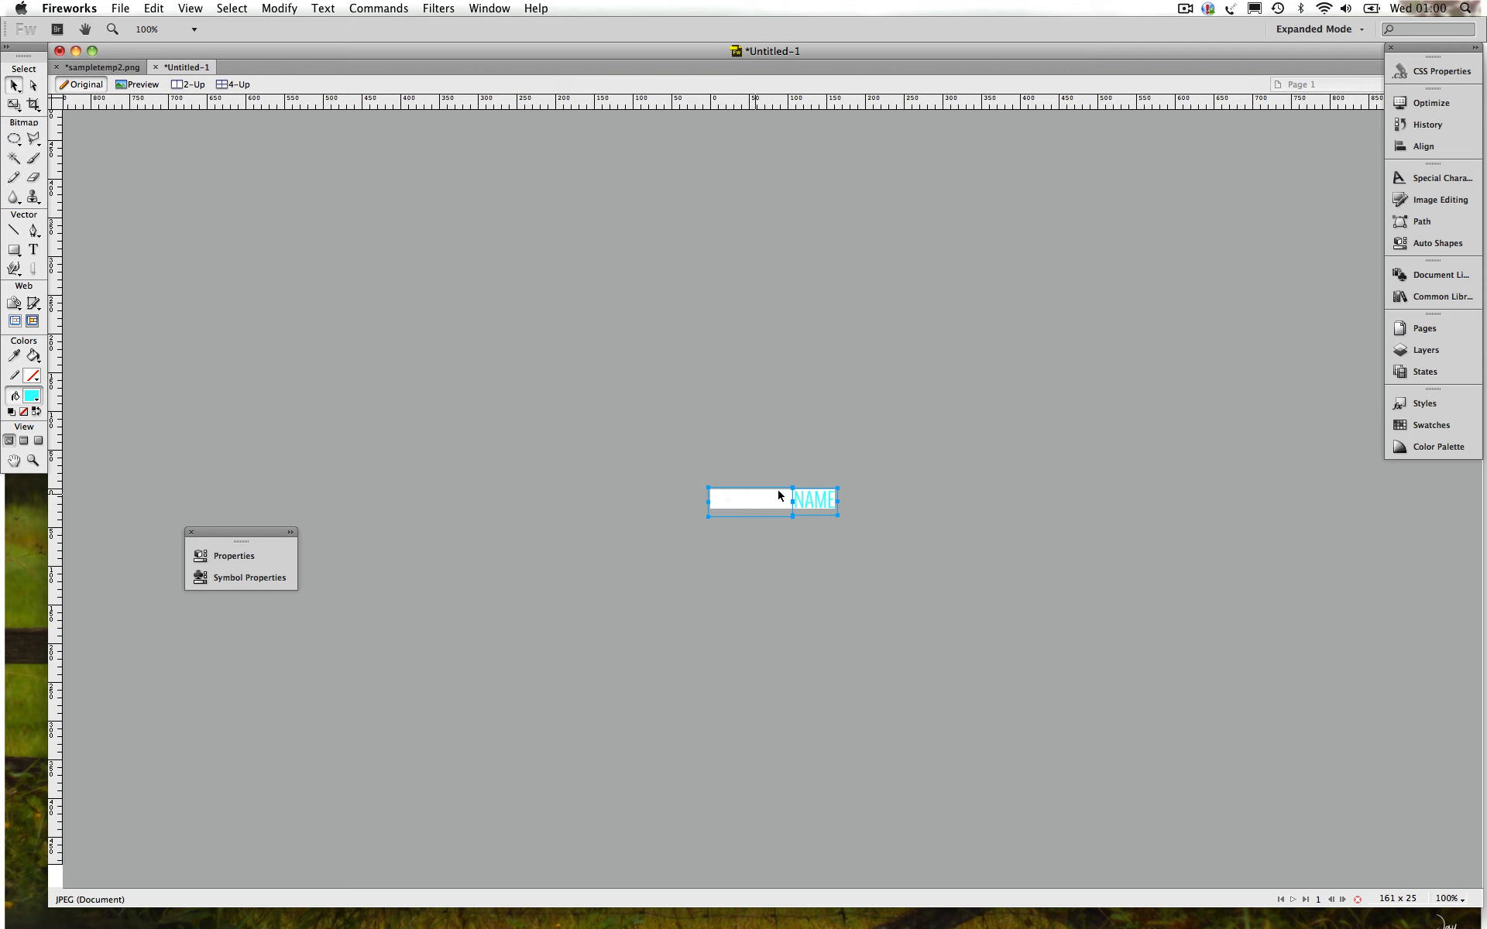
Deselect the pasted logo text and set the document's canvas colour to transparent
{"action": "left_click", "coordinate": [495, 533]}
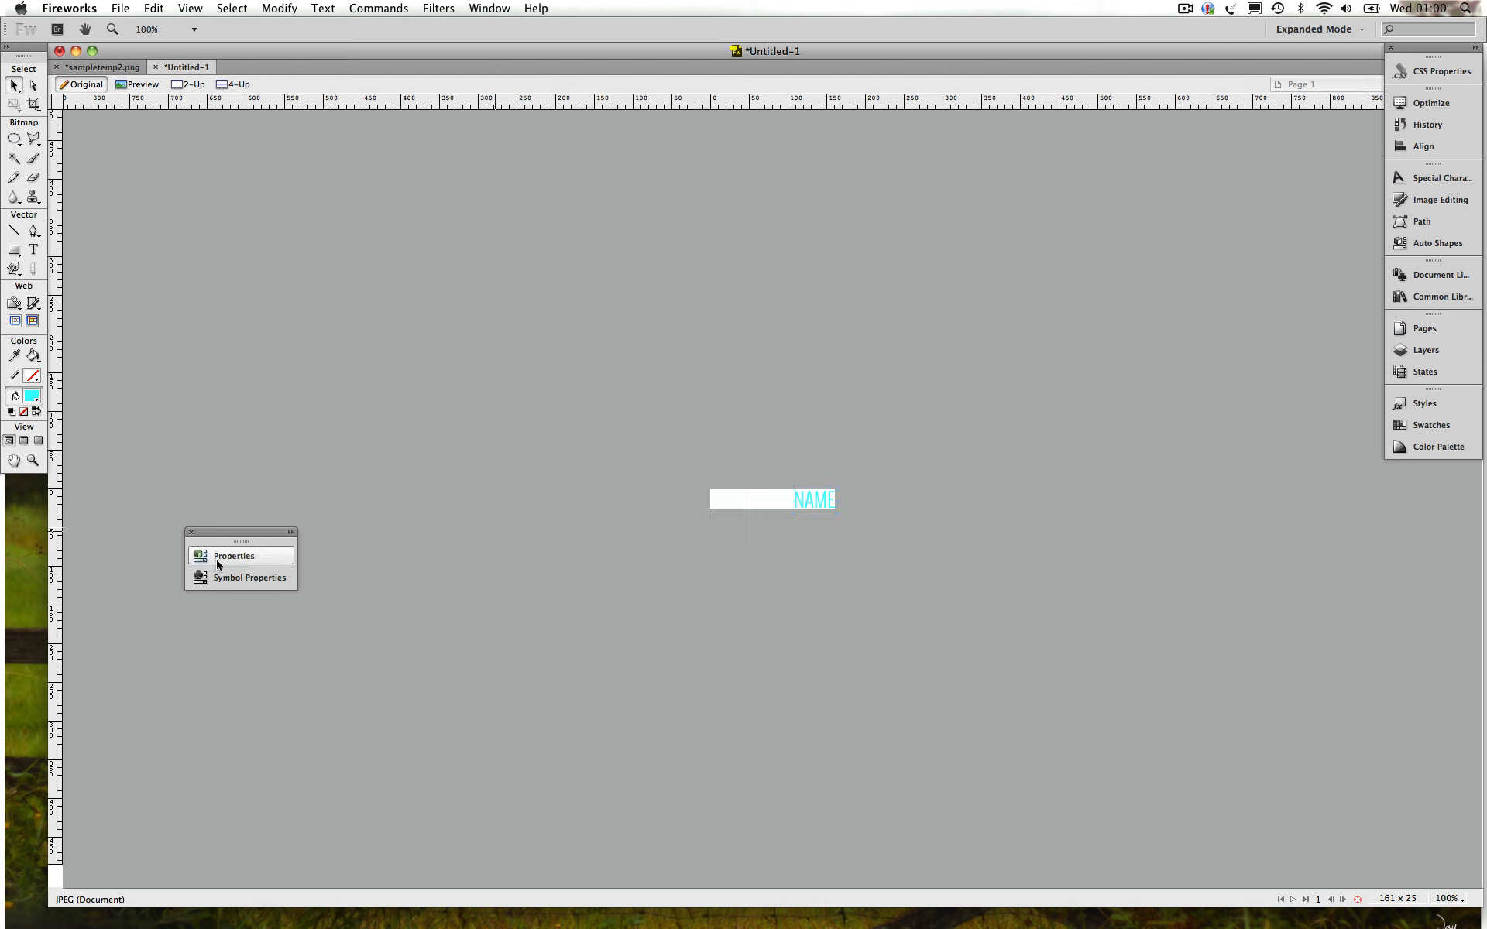
{"action": "left_click", "coordinate": [216, 557]}
{"action": "left_click_drag", "start_coordinate": [257, 531], "coordinate": [256, 589]}
{"action": "left_click", "coordinate": [457, 627]}
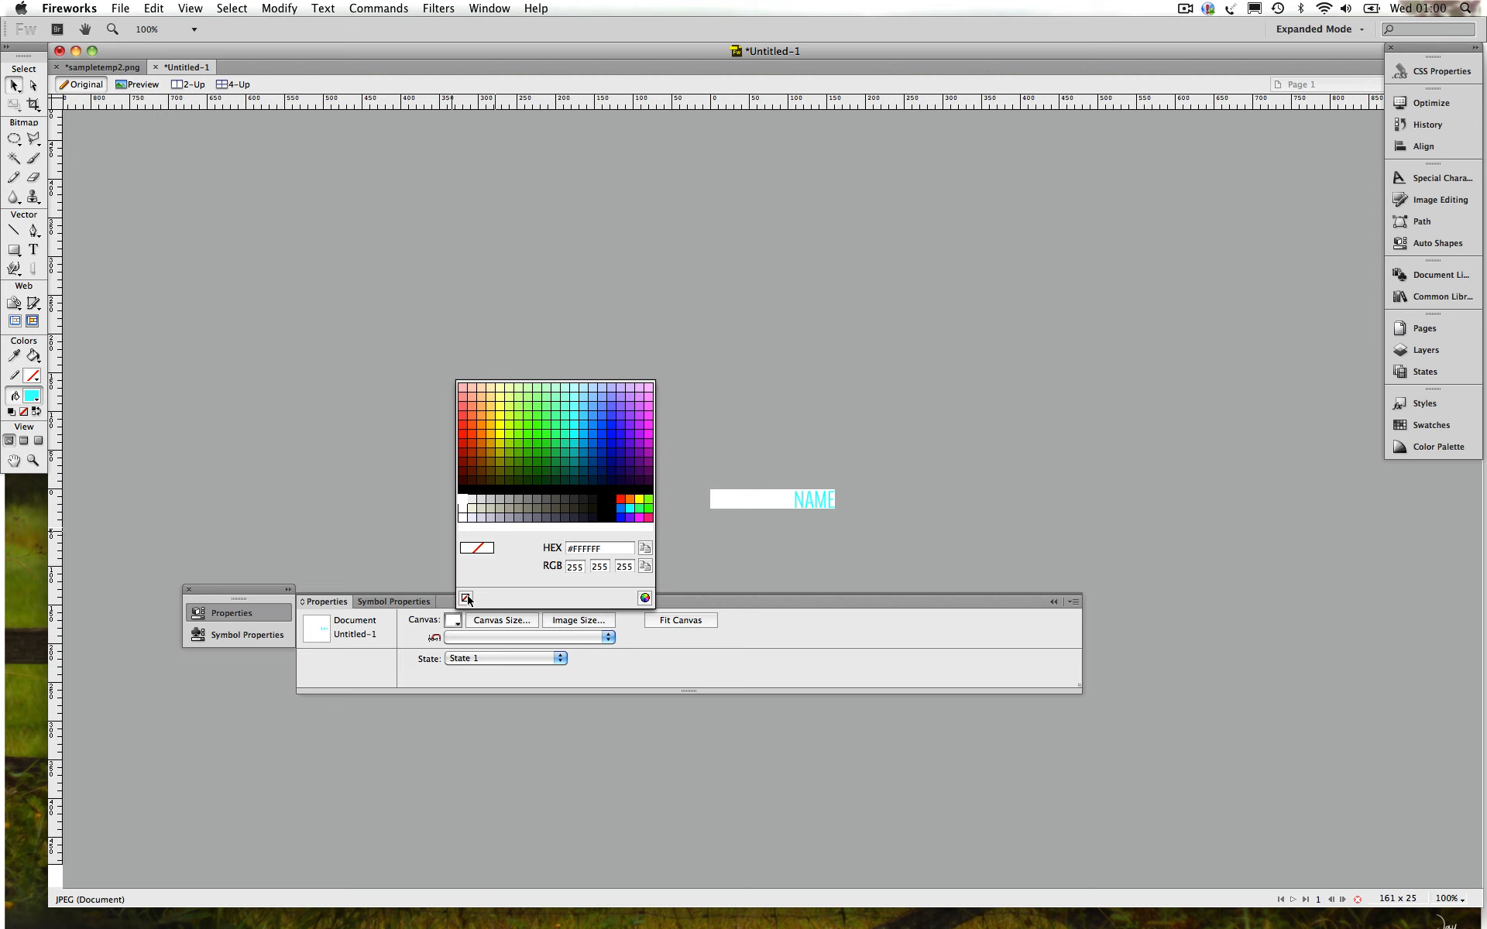
{"action": "left_click", "coordinate": [465, 598]}
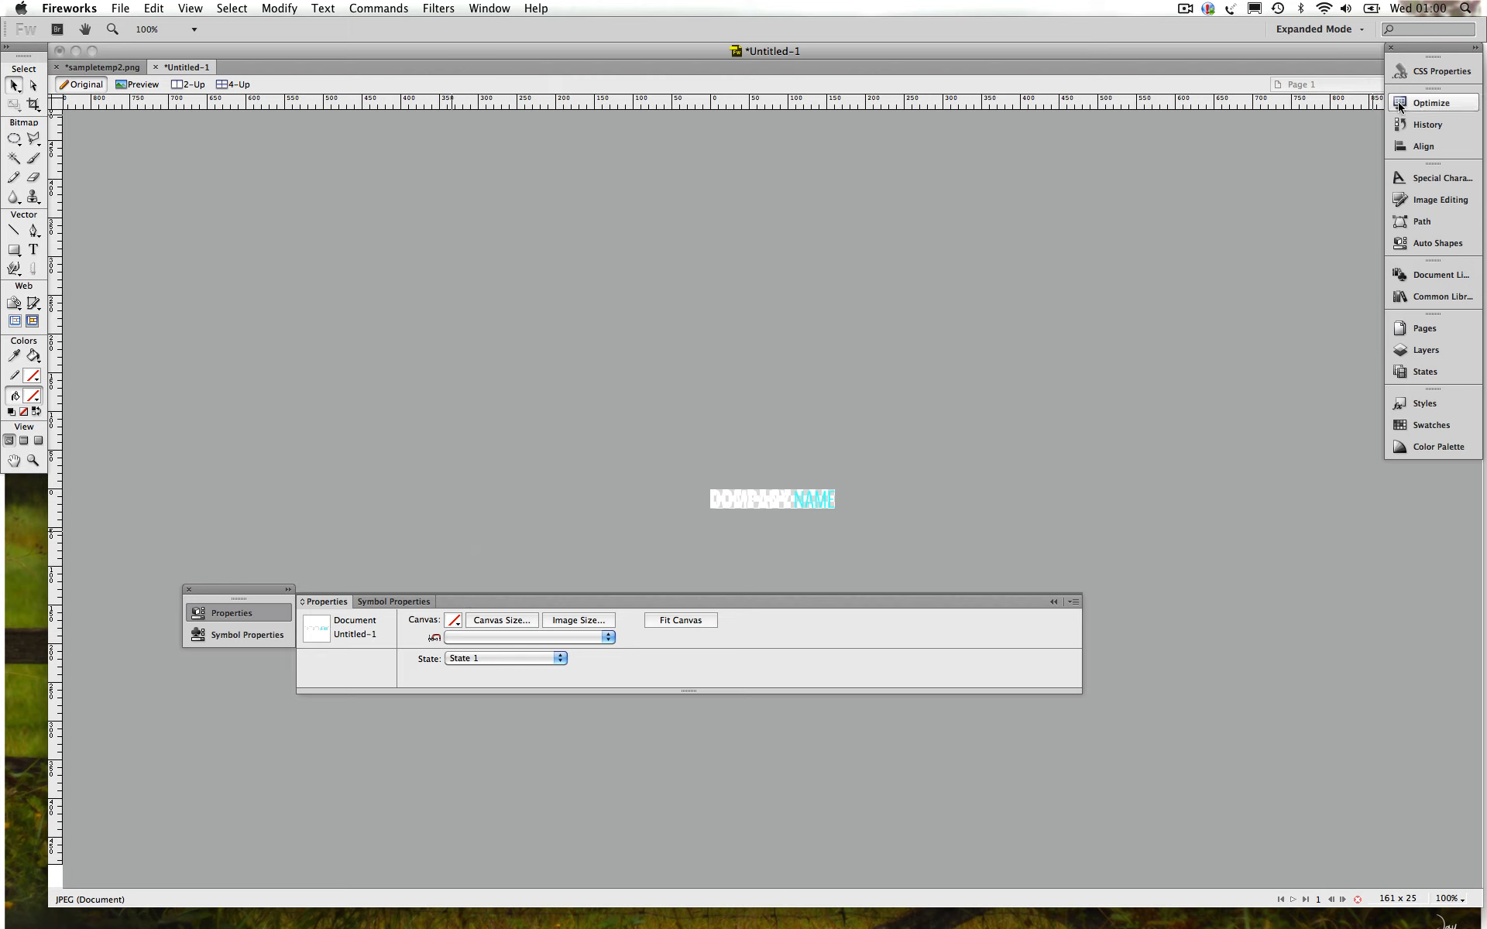
{"action": "left_click", "coordinate": [122, 7]}
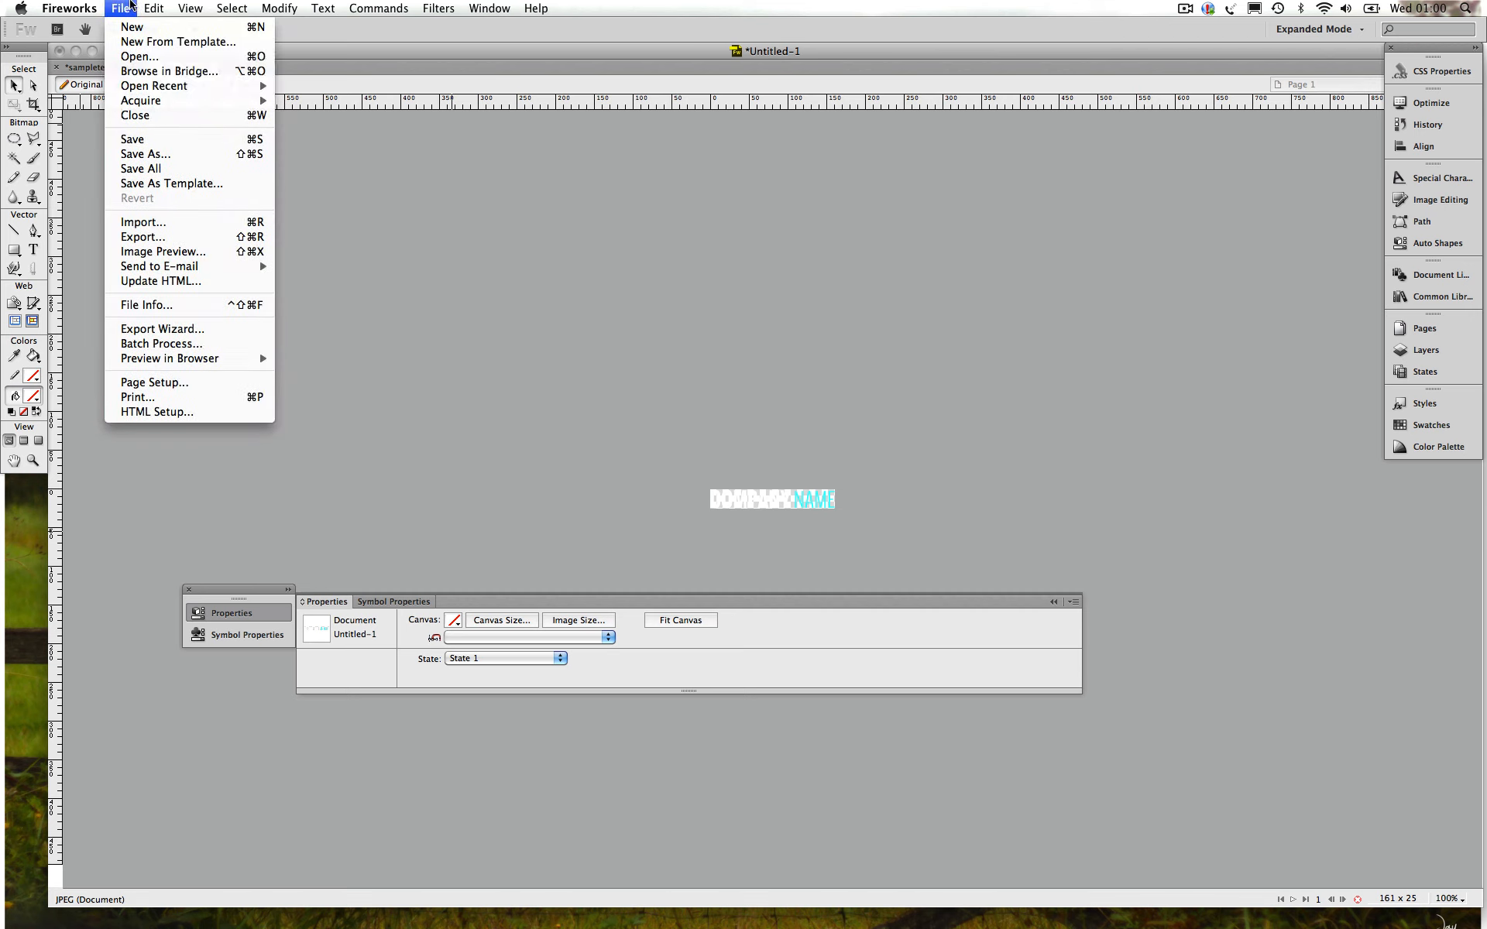
{"action": "left_click", "coordinate": [187, 237]}
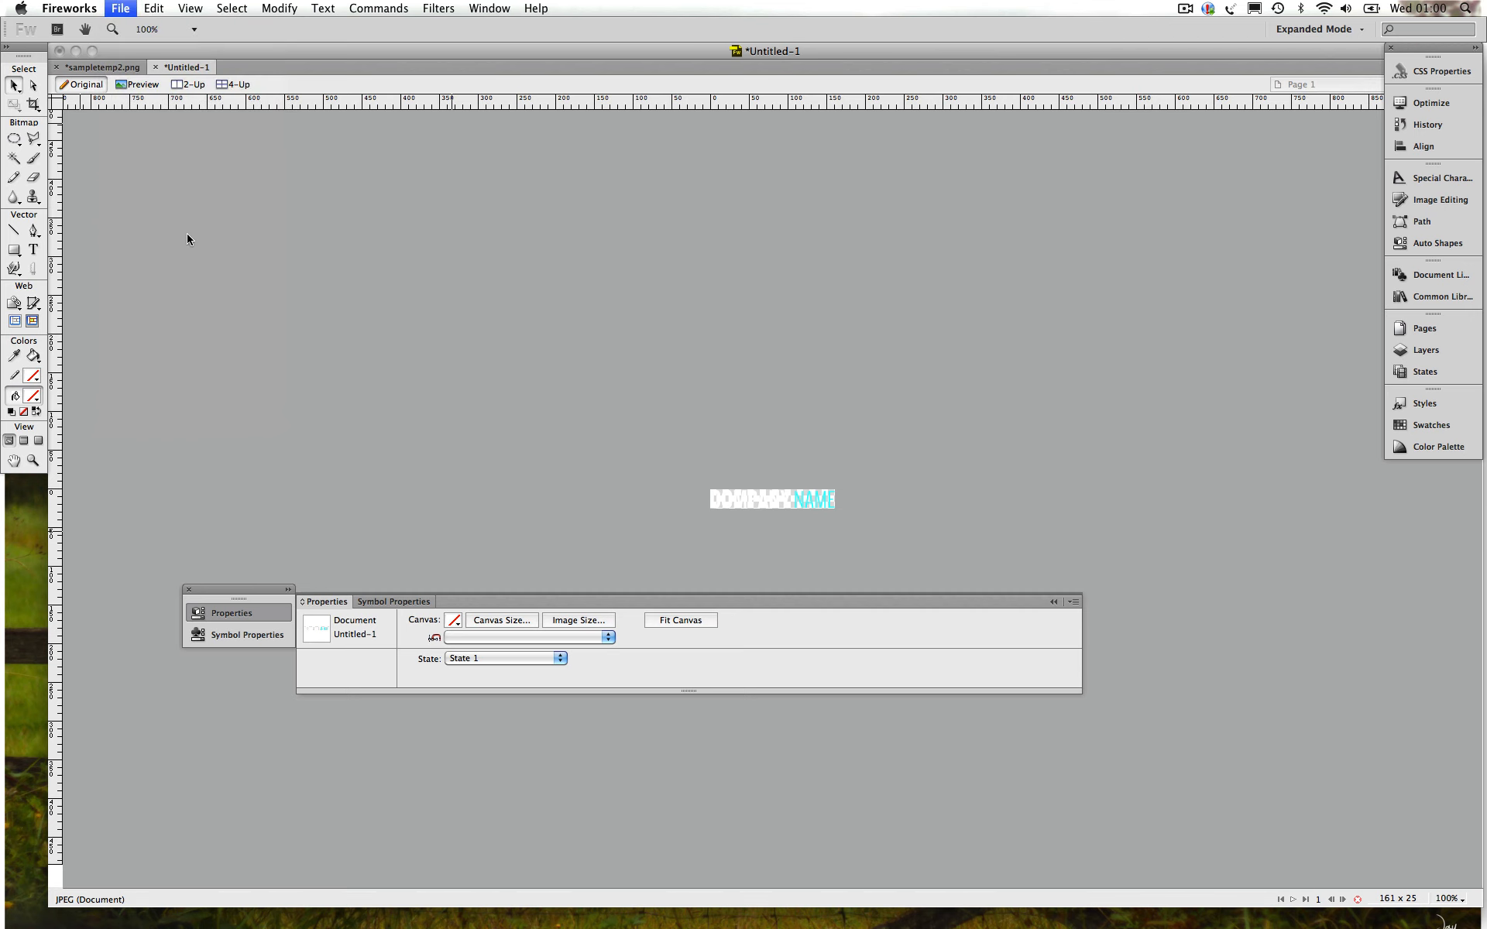
{"action": "left_click", "coordinate": [608, 392]}
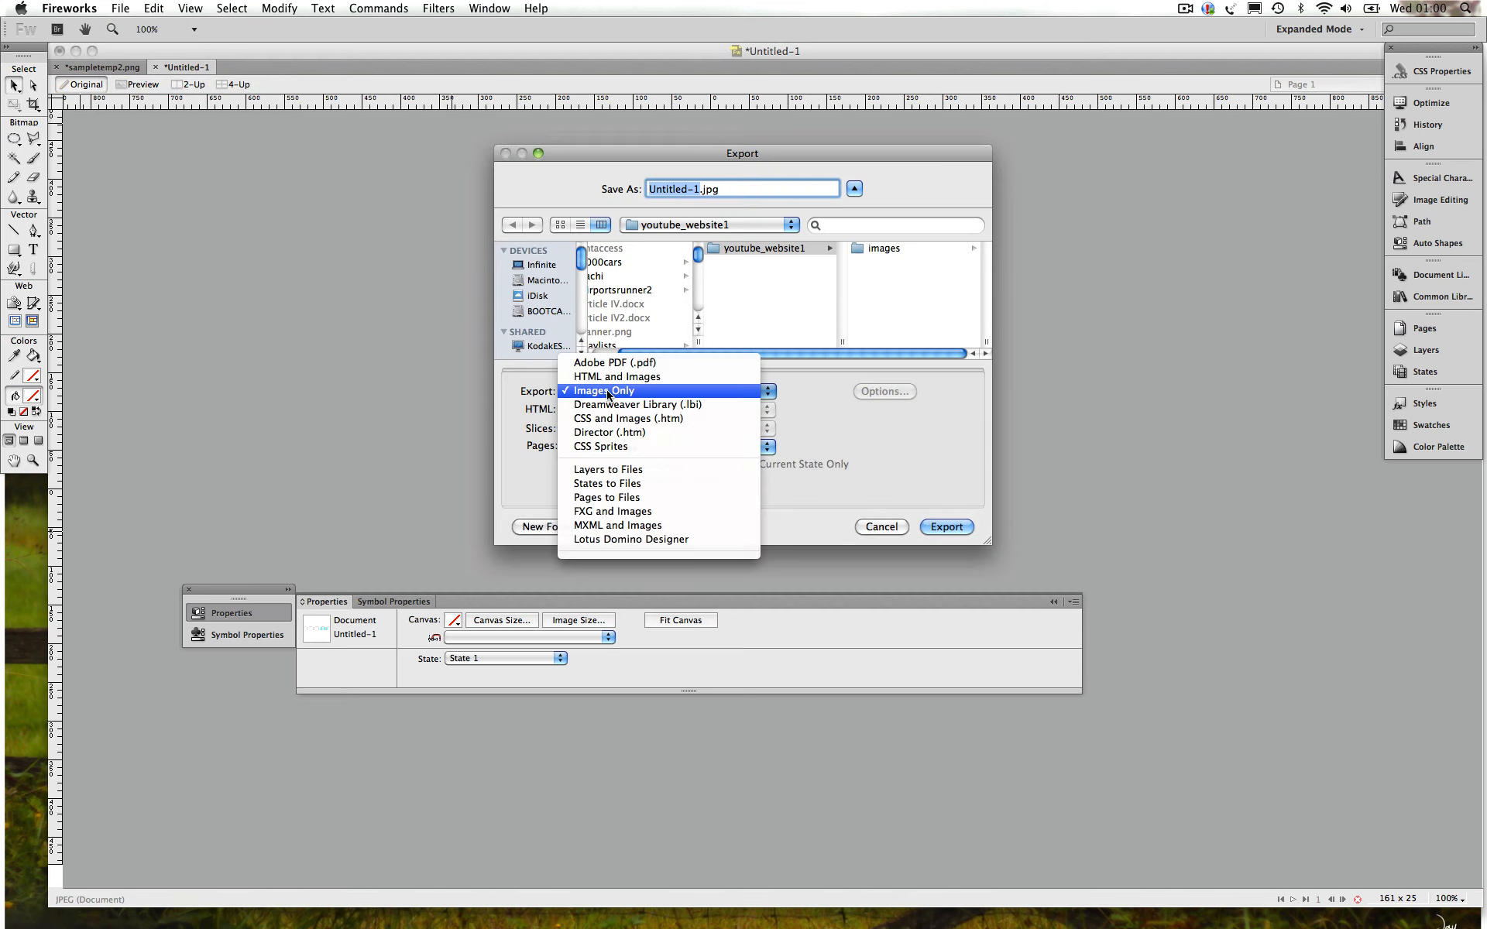
{"action": "left_click", "coordinate": [846, 432]}
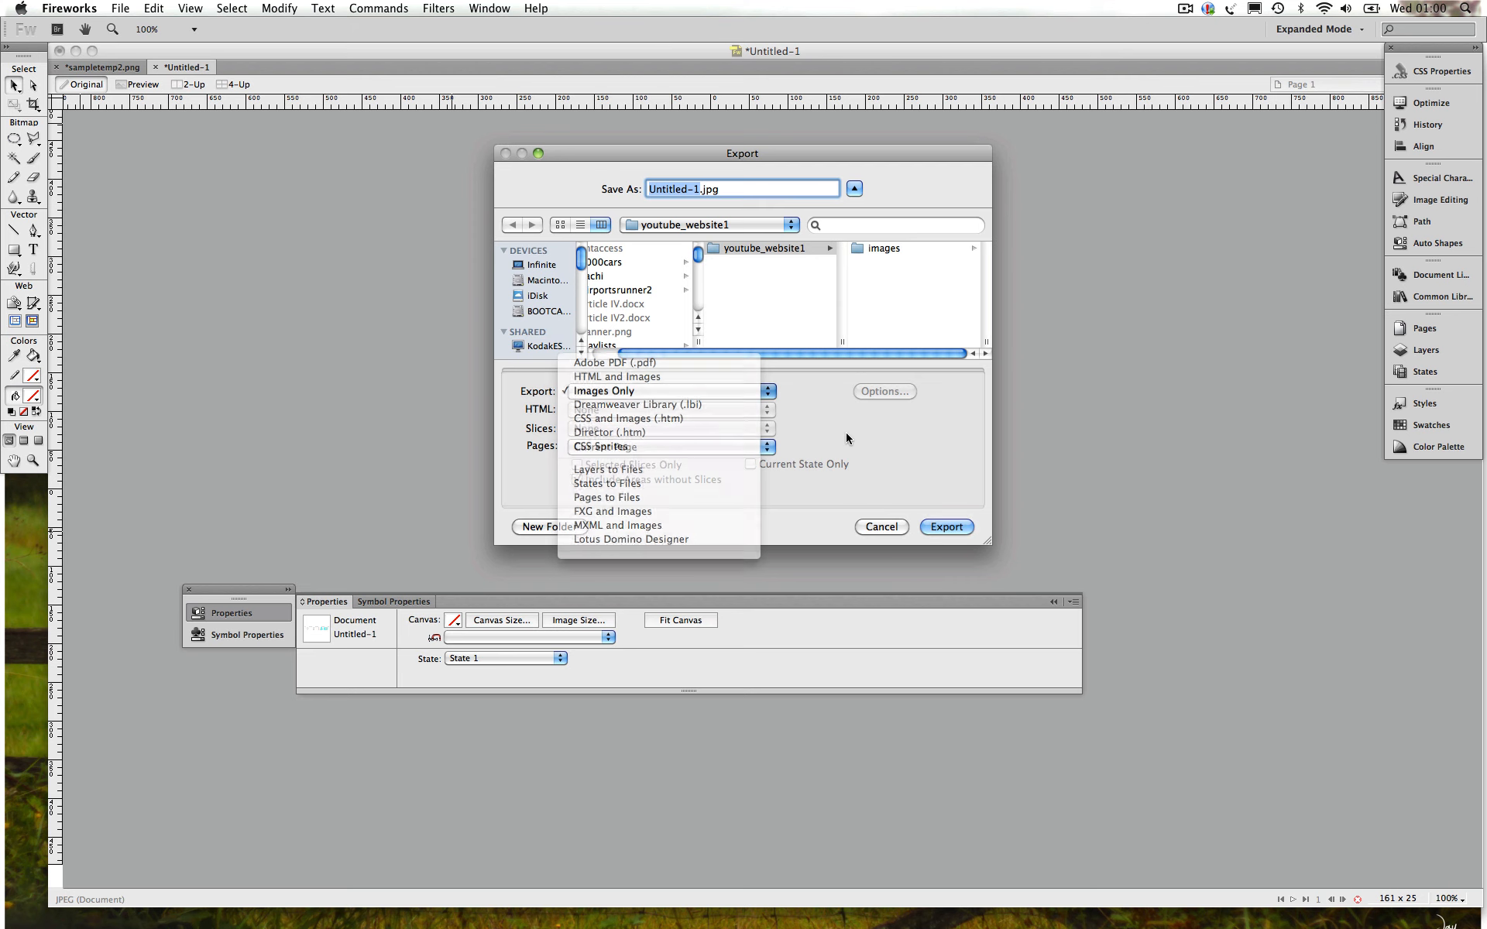
{"action": "left_click", "coordinate": [872, 526]}
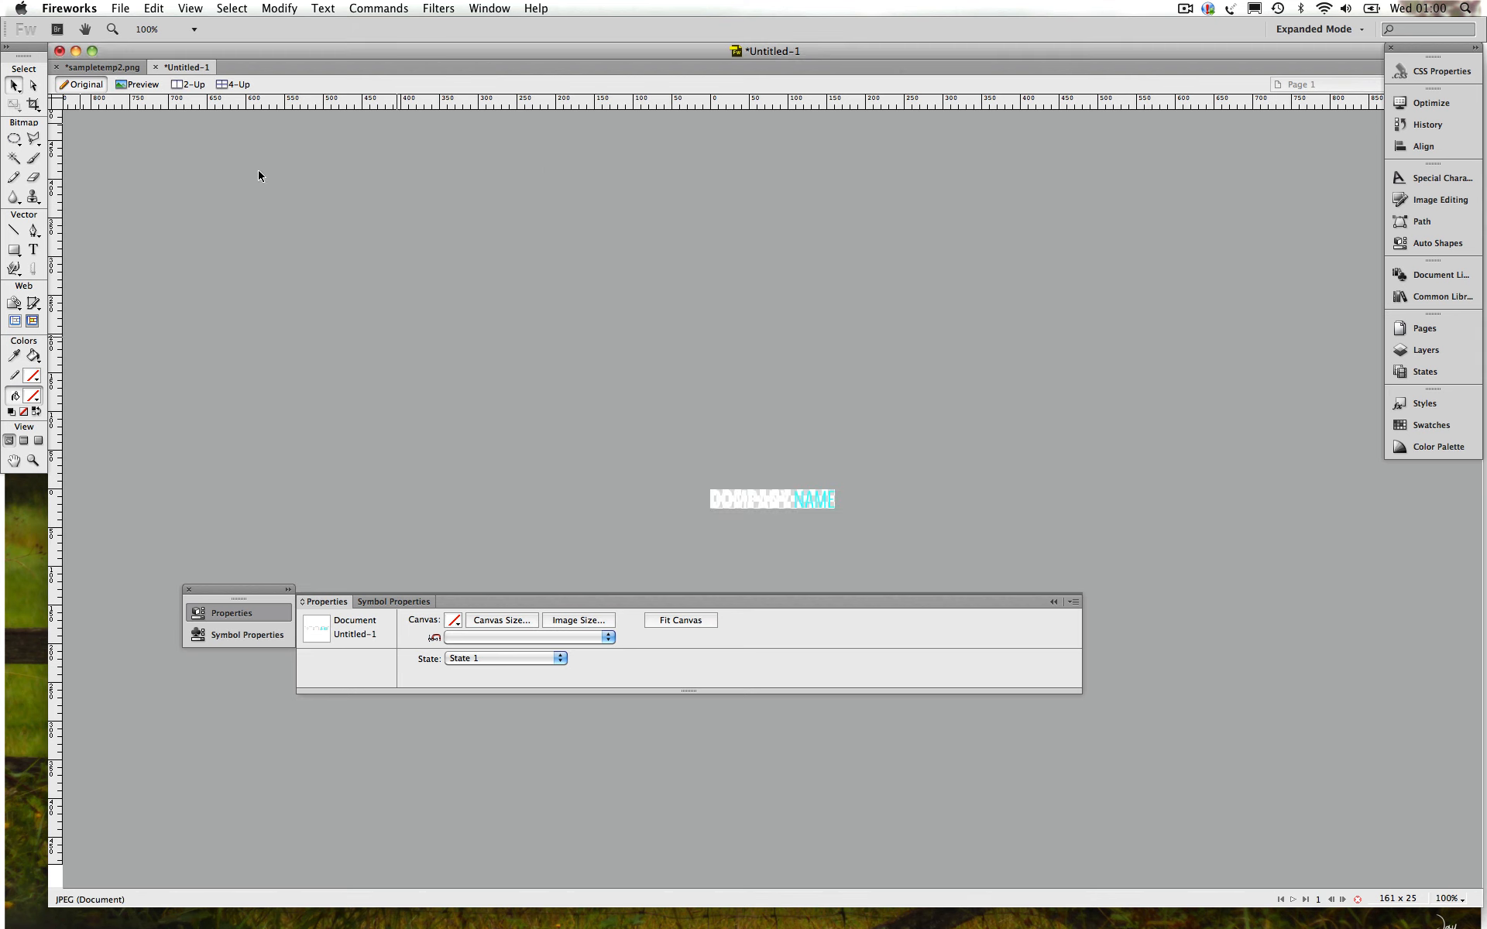
Save the logo document as Fireworks PNG logo.png in the images folder of youtube_website1, without appending .fw.png
{"action": "left_click", "coordinate": [124, 8]}
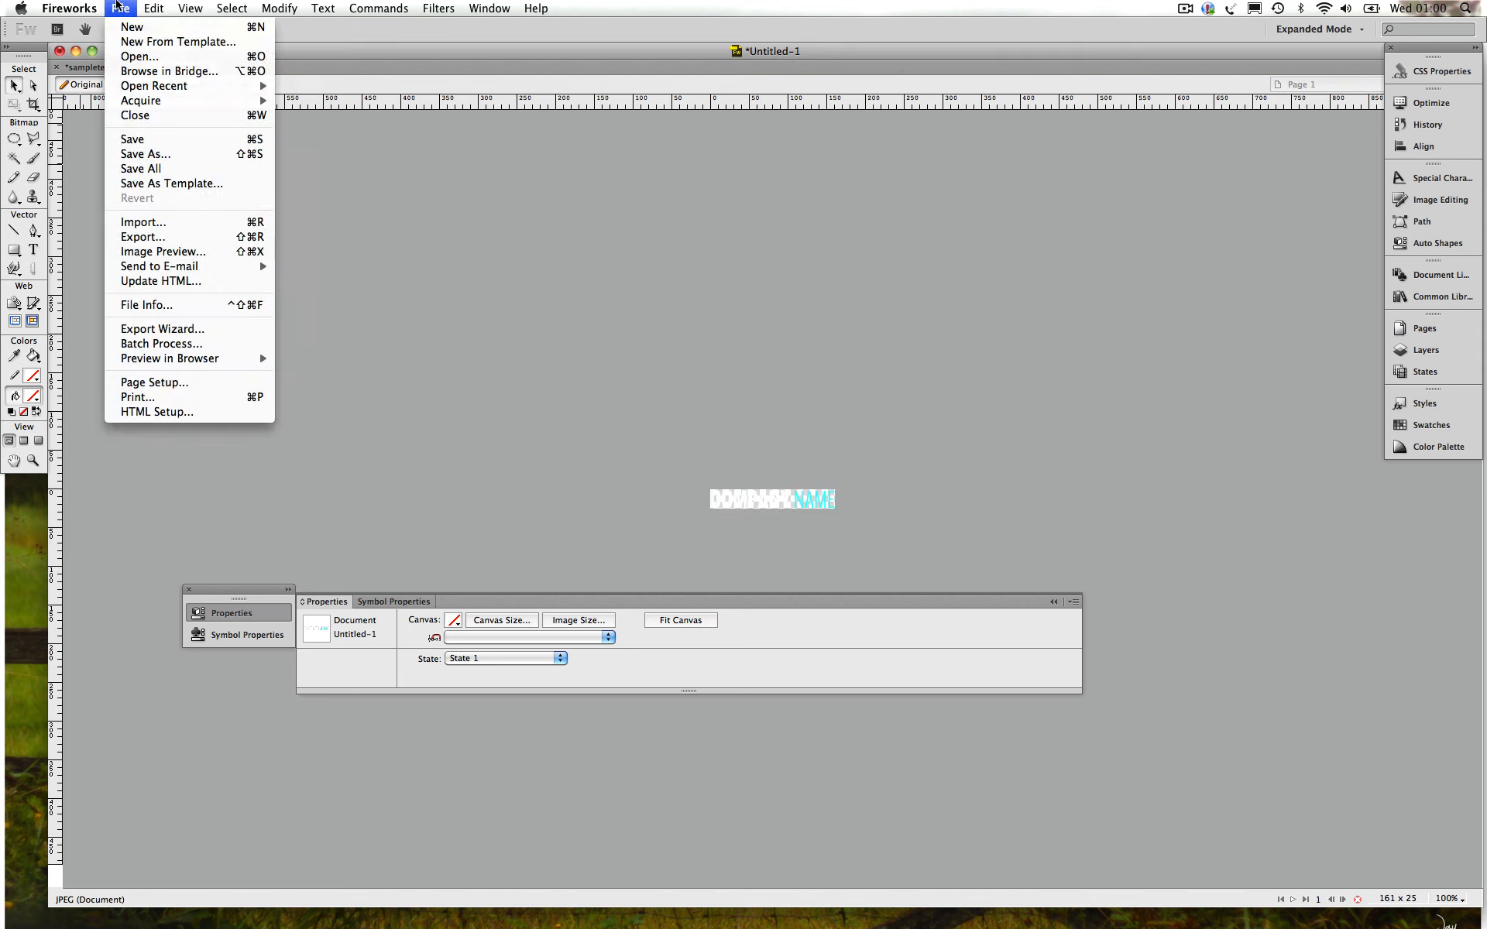
{"action": "left_click", "coordinate": [158, 156]}
{"action": "left_click", "coordinate": [612, 182]}
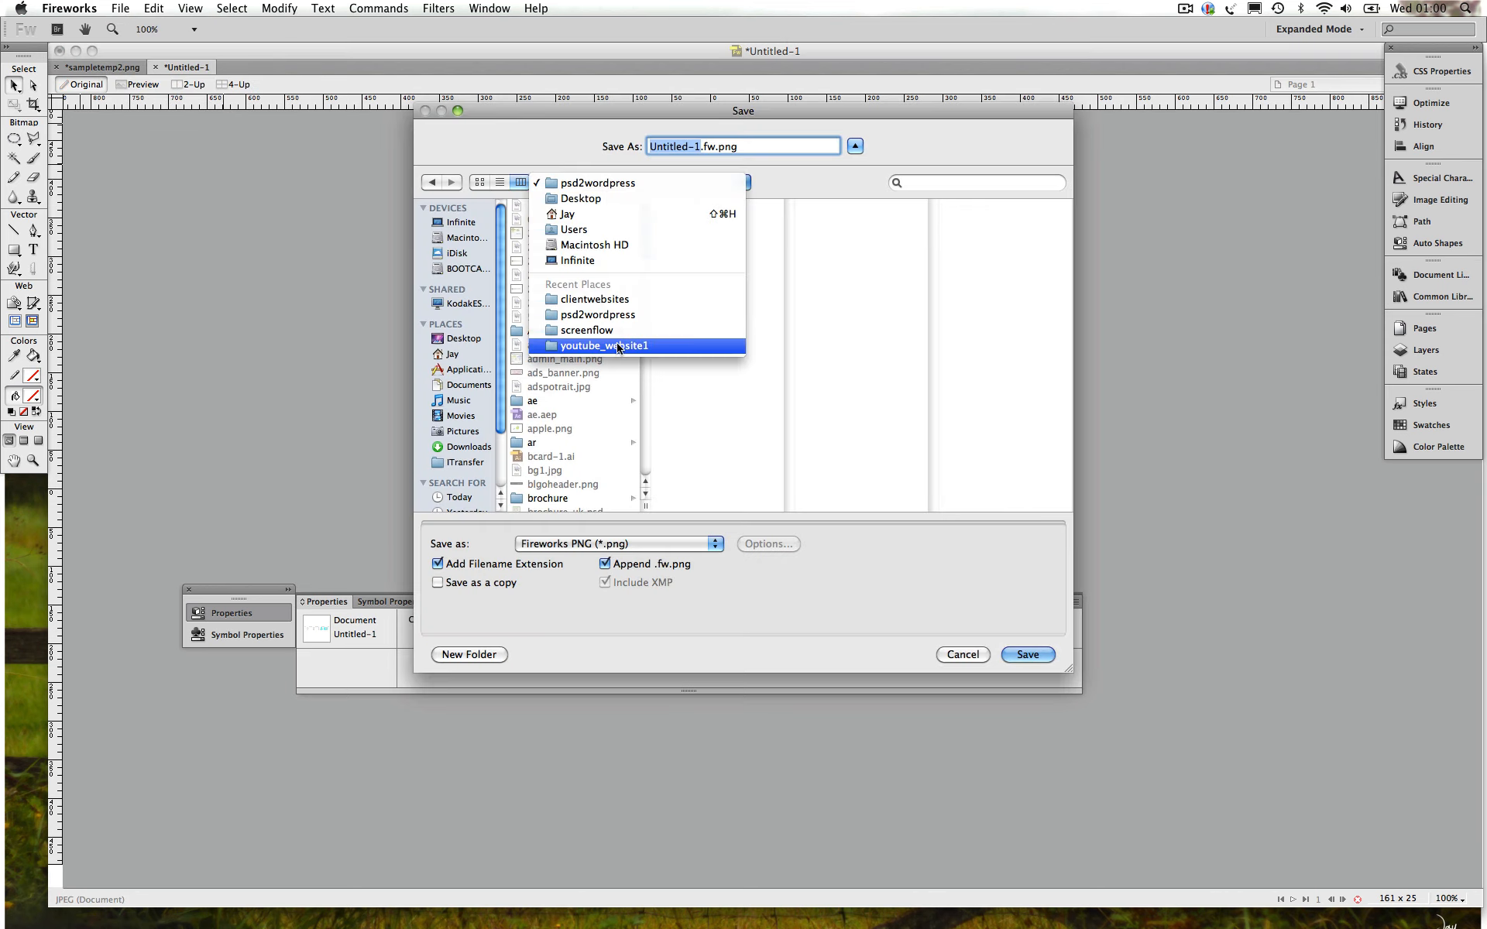
{"action": "left_click", "coordinate": [618, 348]}
{"action": "left_click", "coordinate": [597, 205]}
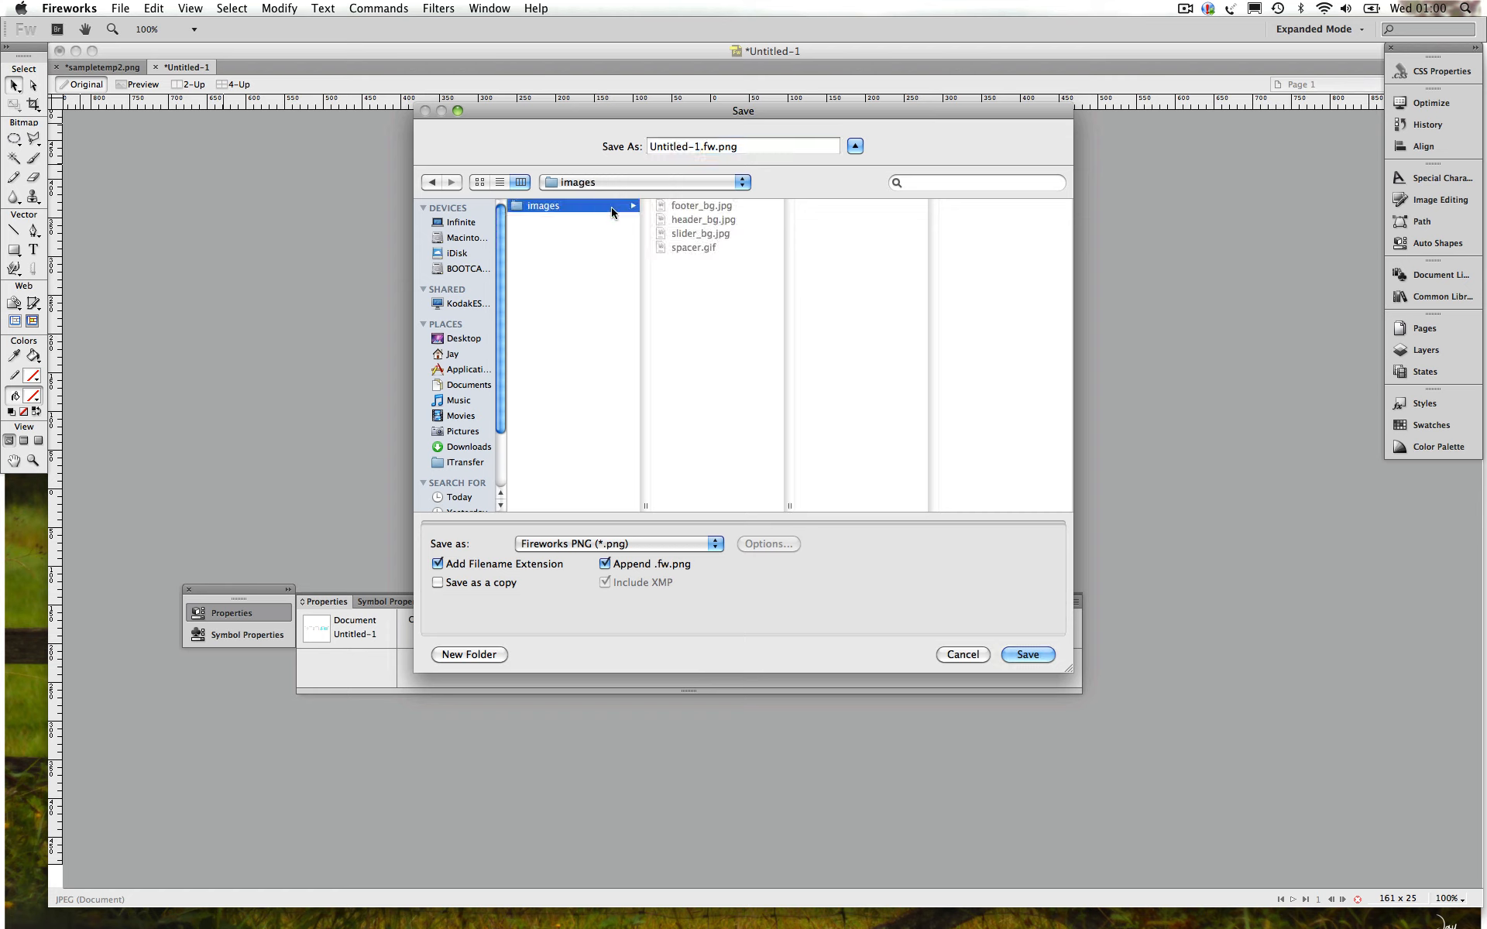
{"action": "left_click", "coordinate": [717, 148]}
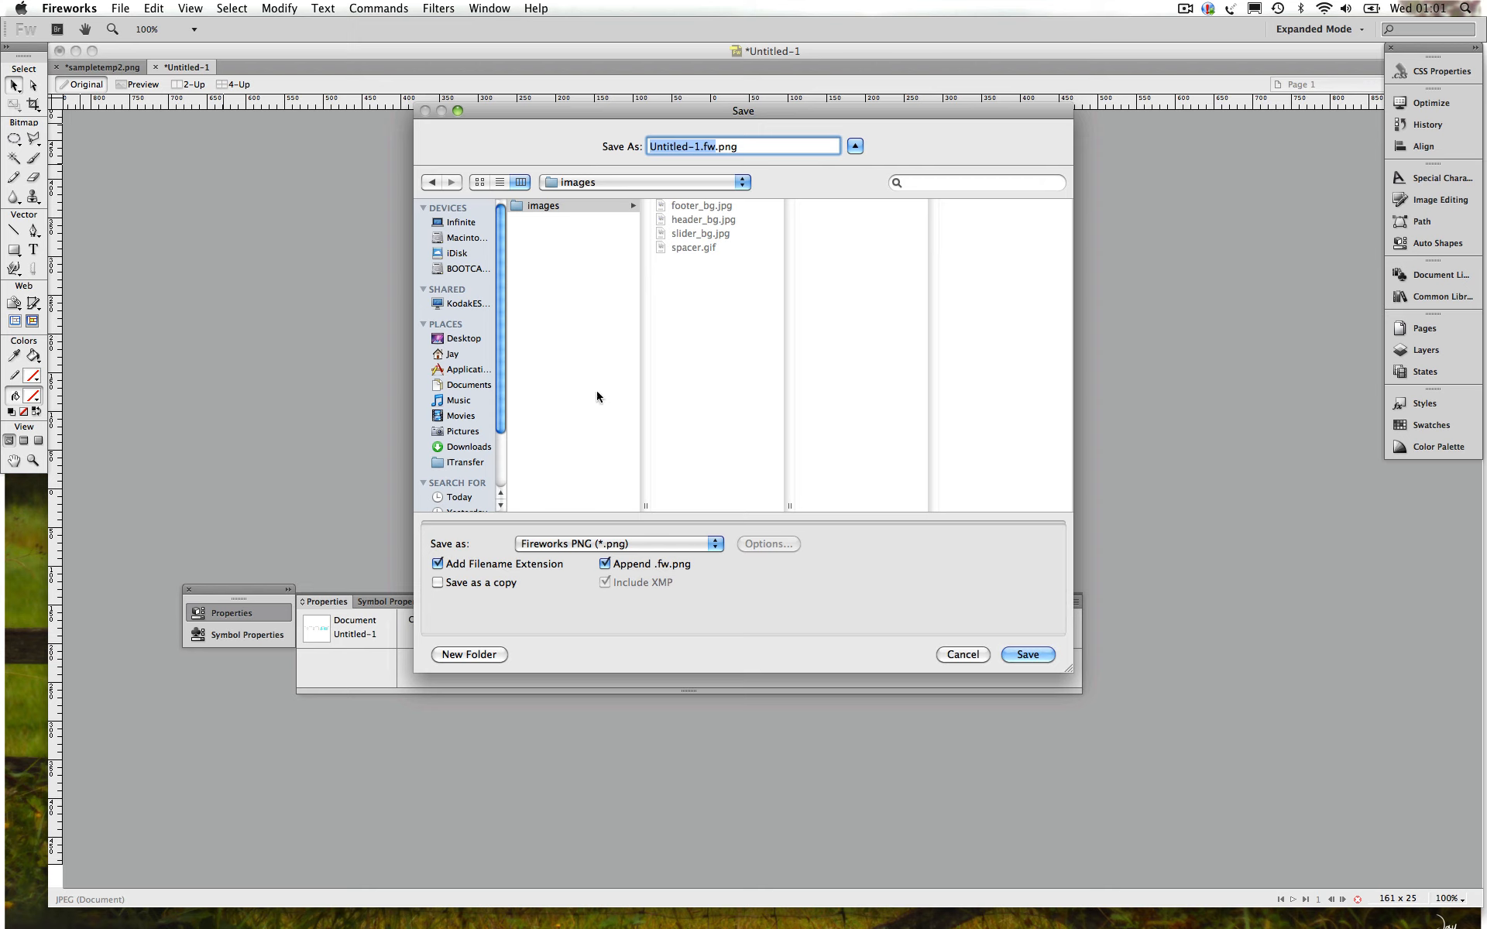
{"action": "left_click", "coordinate": [604, 564]}
{"action": "type", "text": "logo"}
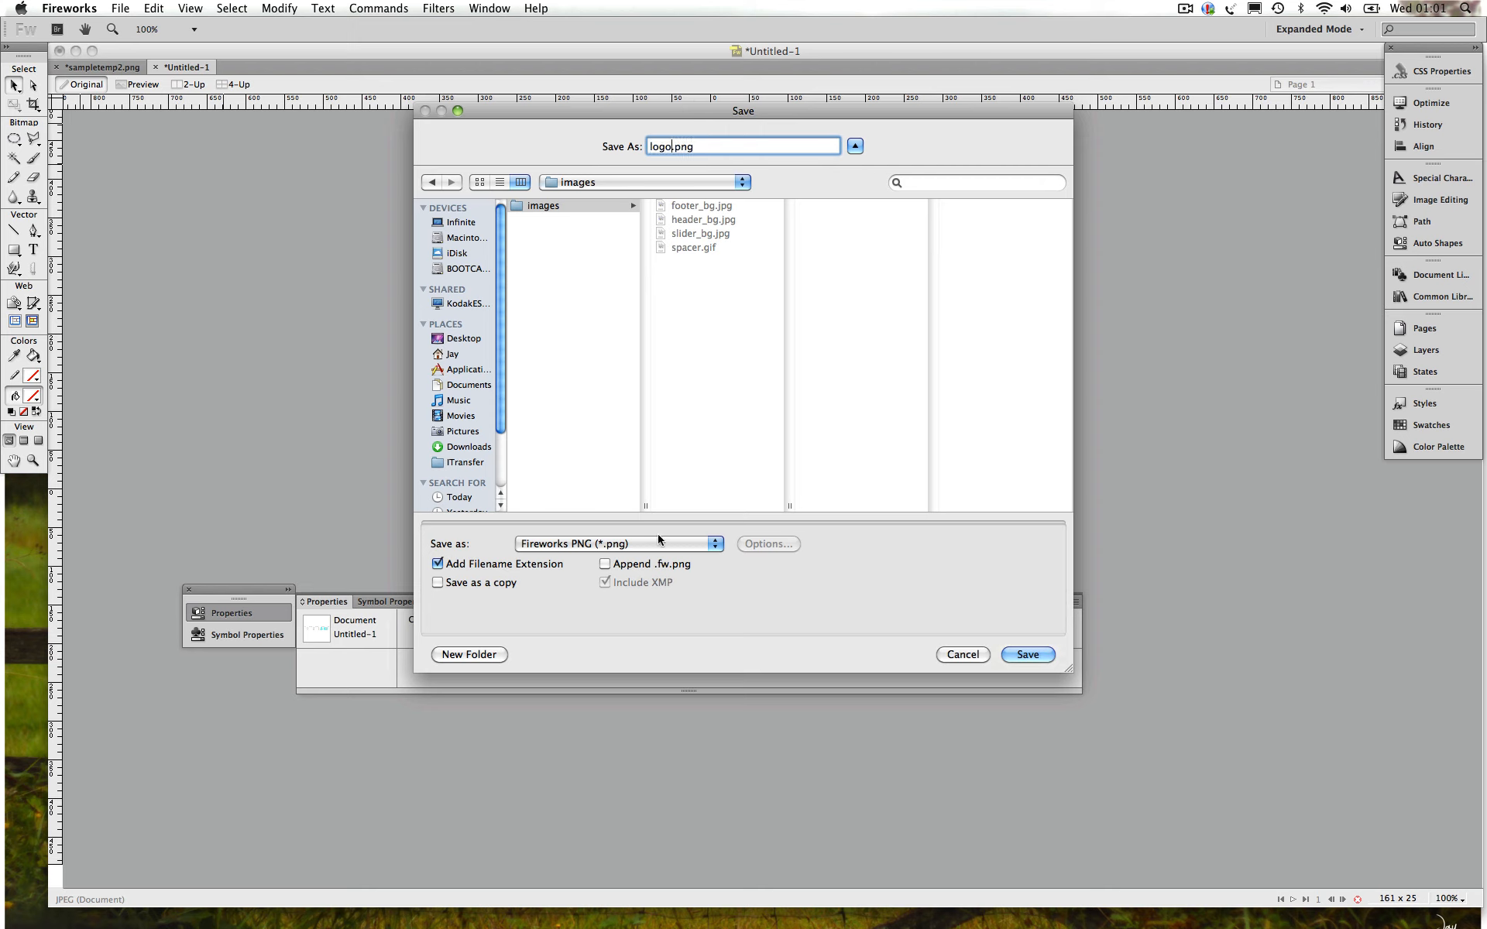
{"action": "left_click_drag", "start_coordinate": [617, 111], "coordinate": [979, 211]}
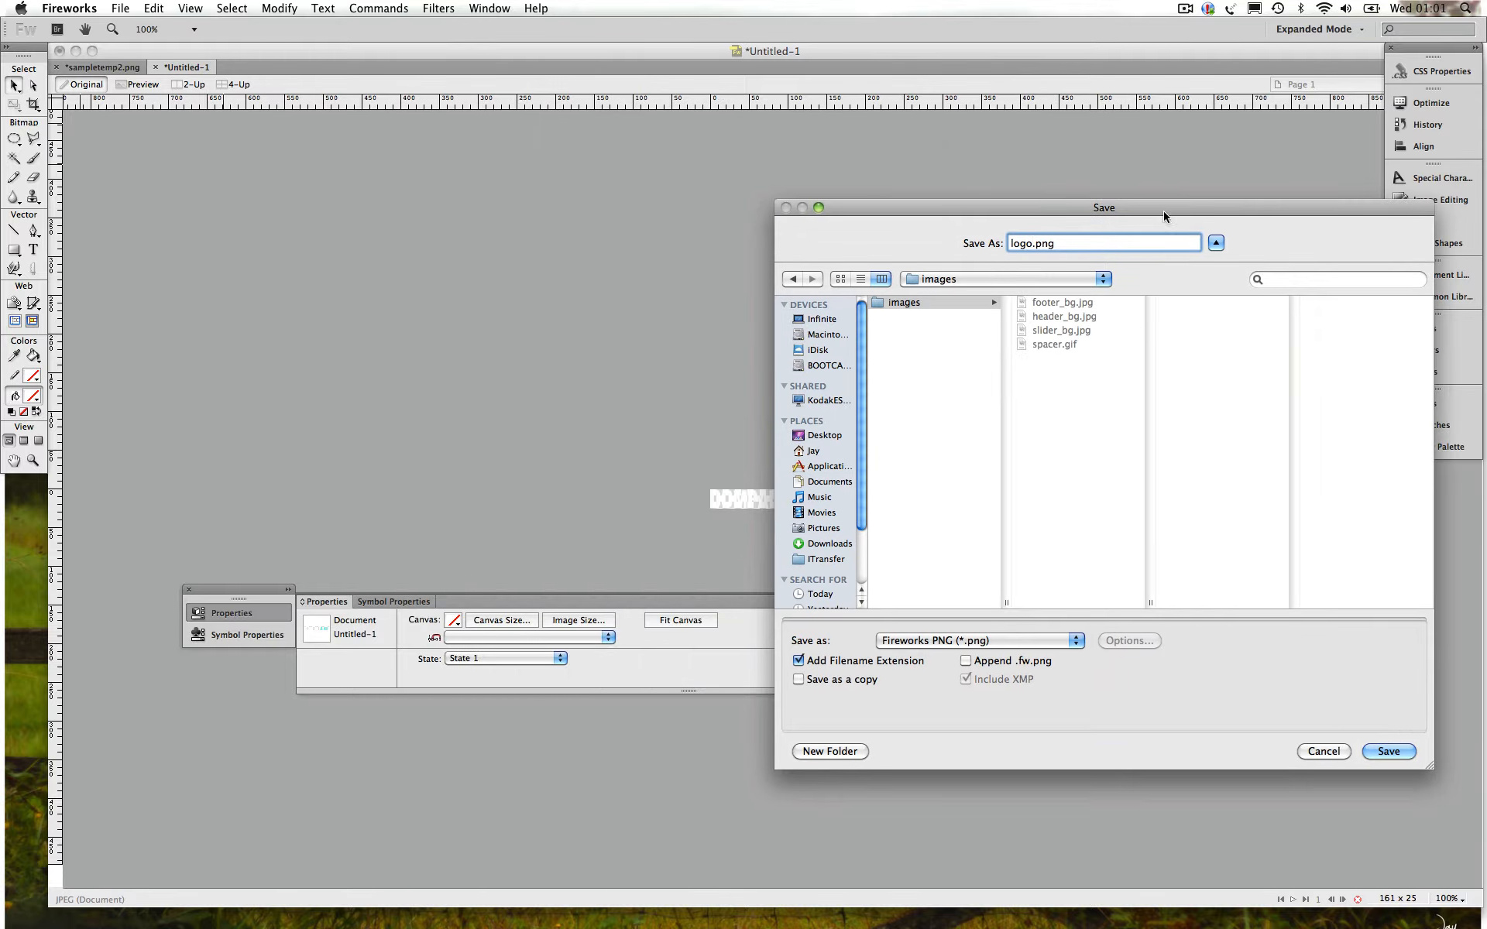
{"action": "left_click_drag", "start_coordinate": [1163, 207], "coordinate": [962, 171]}
{"action": "left_click", "coordinate": [1184, 706]}
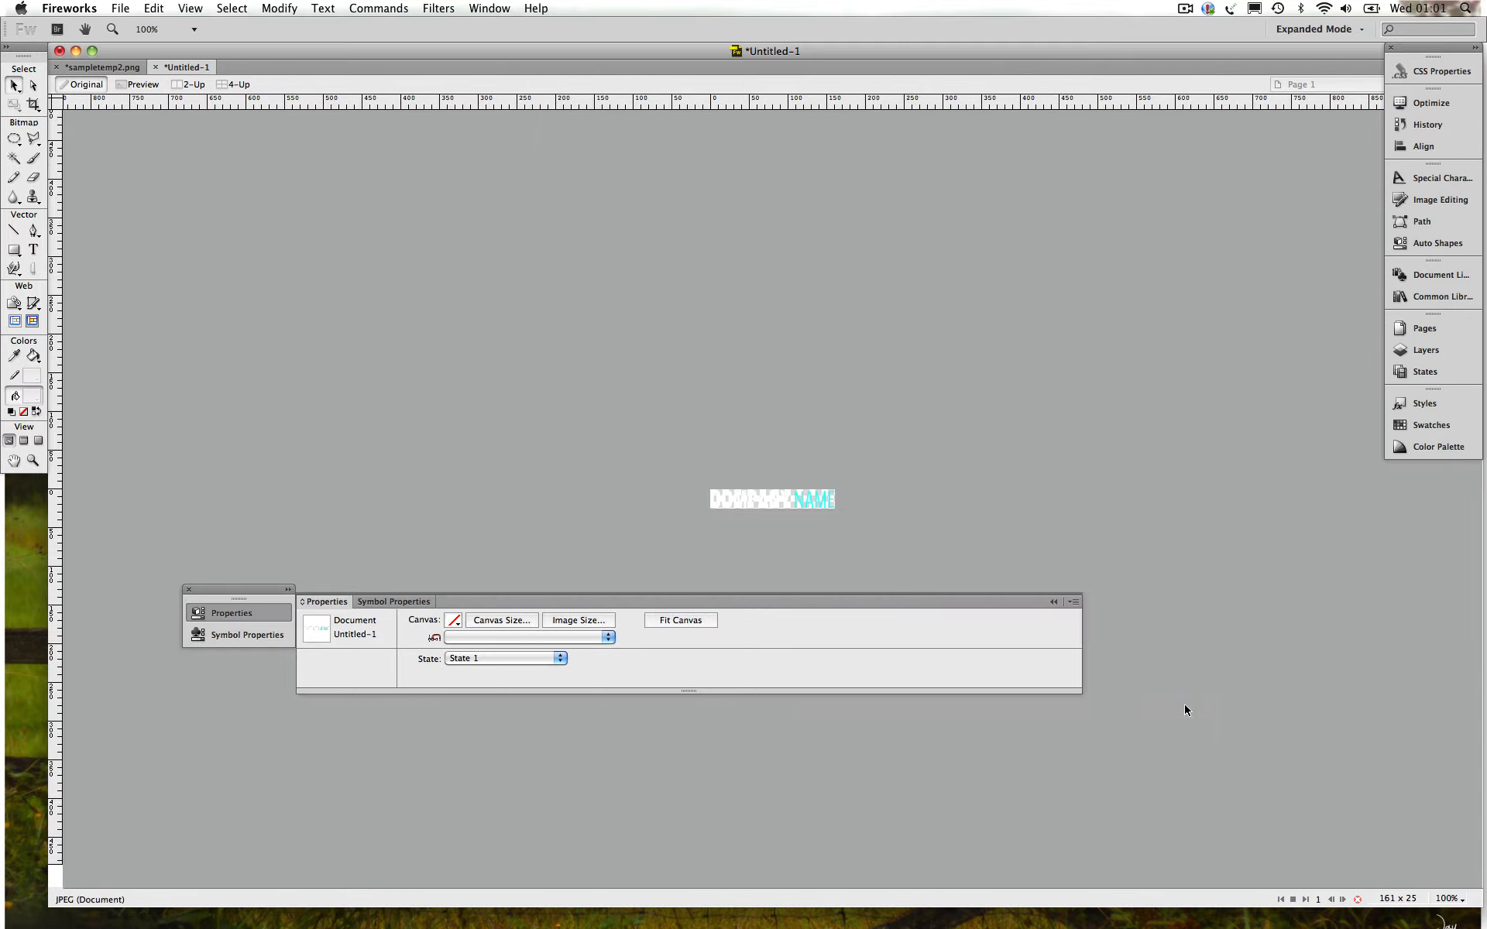
Switch to the images folder in Finder and preview logo.png
{"action": "key", "text": "F9"}
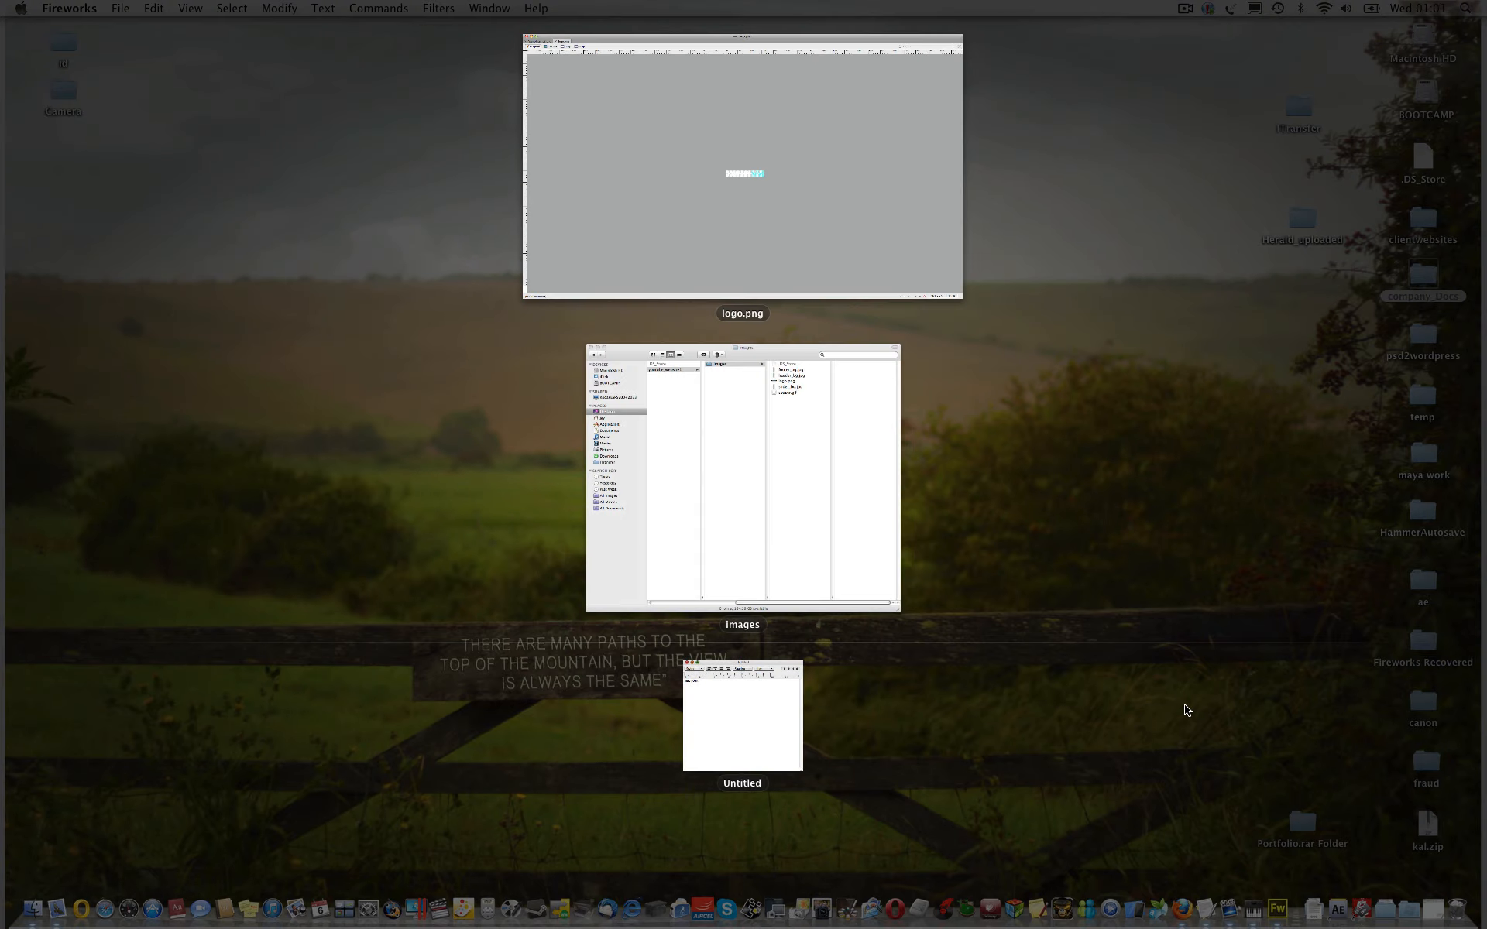
{"action": "left_click", "coordinate": [872, 550]}
{"action": "left_click", "coordinate": [688, 259]}
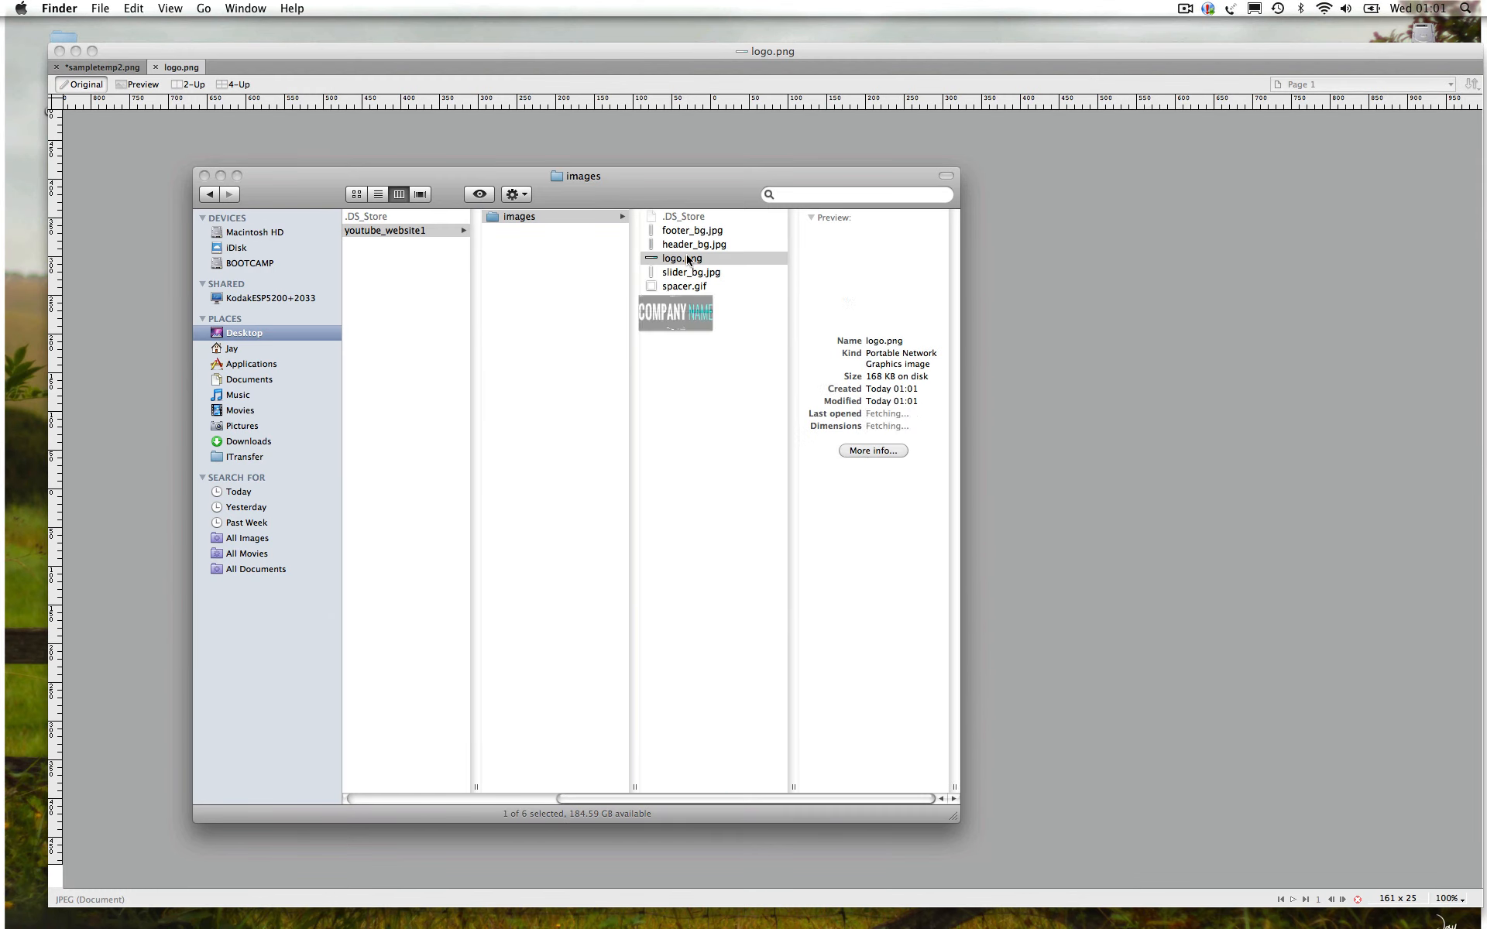
{"action": "key", "text": "space"}
{"action": "key", "text": "space"}
Switch back to Fireworks, close logo.png and copy the computer illustration from the slider of sampletemp2.png
{"action": "left_click", "coordinate": [1135, 291]}
{"action": "left_click", "coordinate": [155, 67]}
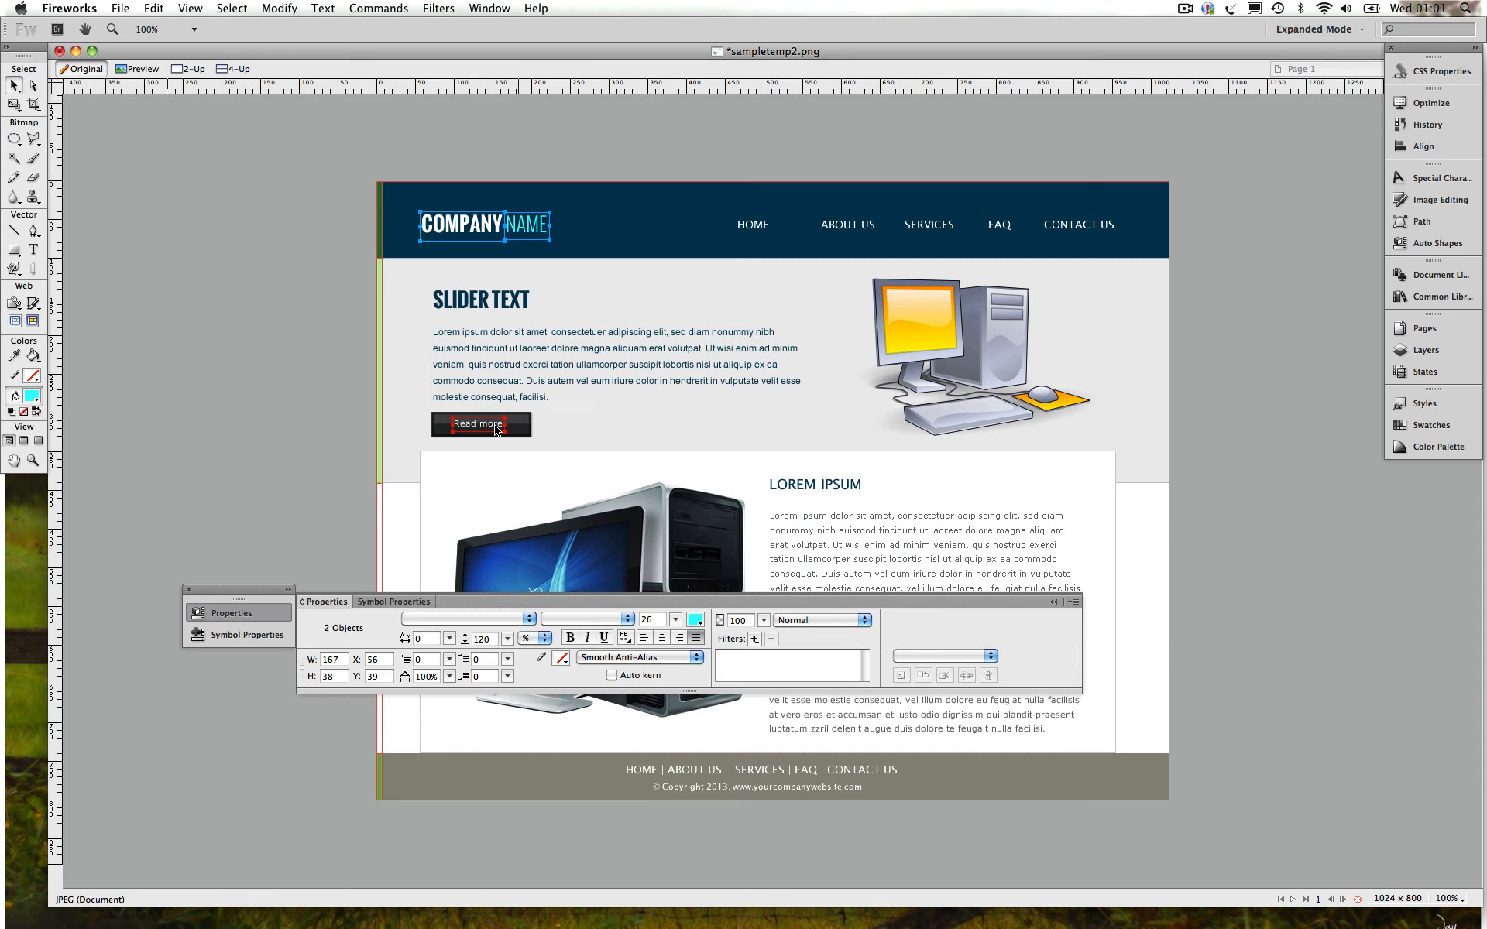
{"action": "left_click", "coordinate": [942, 358]}
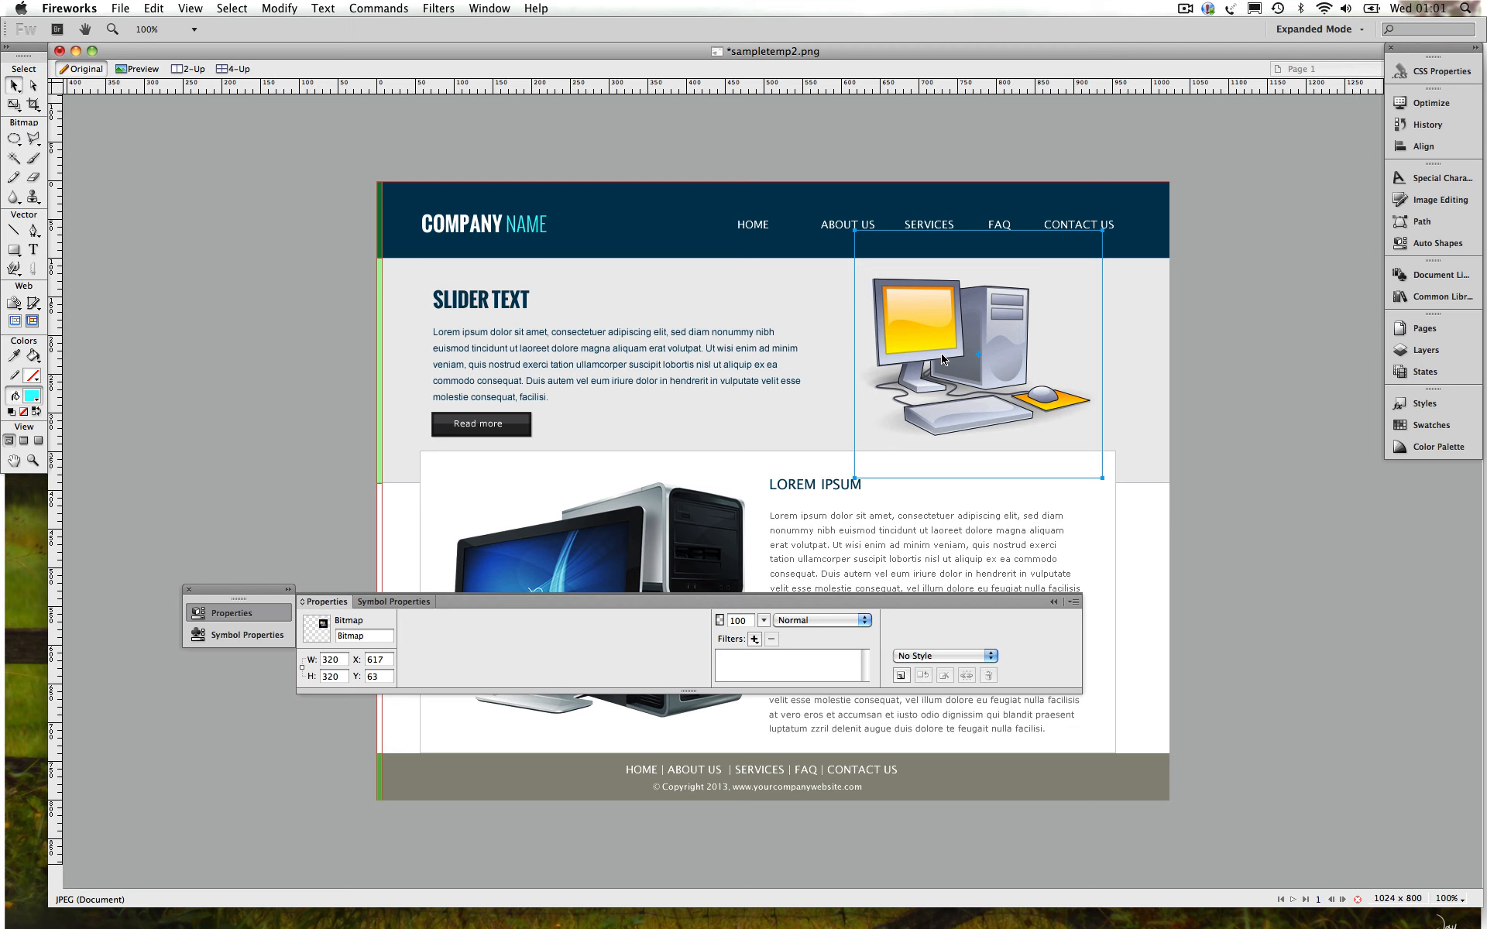
{"action": "left_click", "coordinate": [154, 8]}
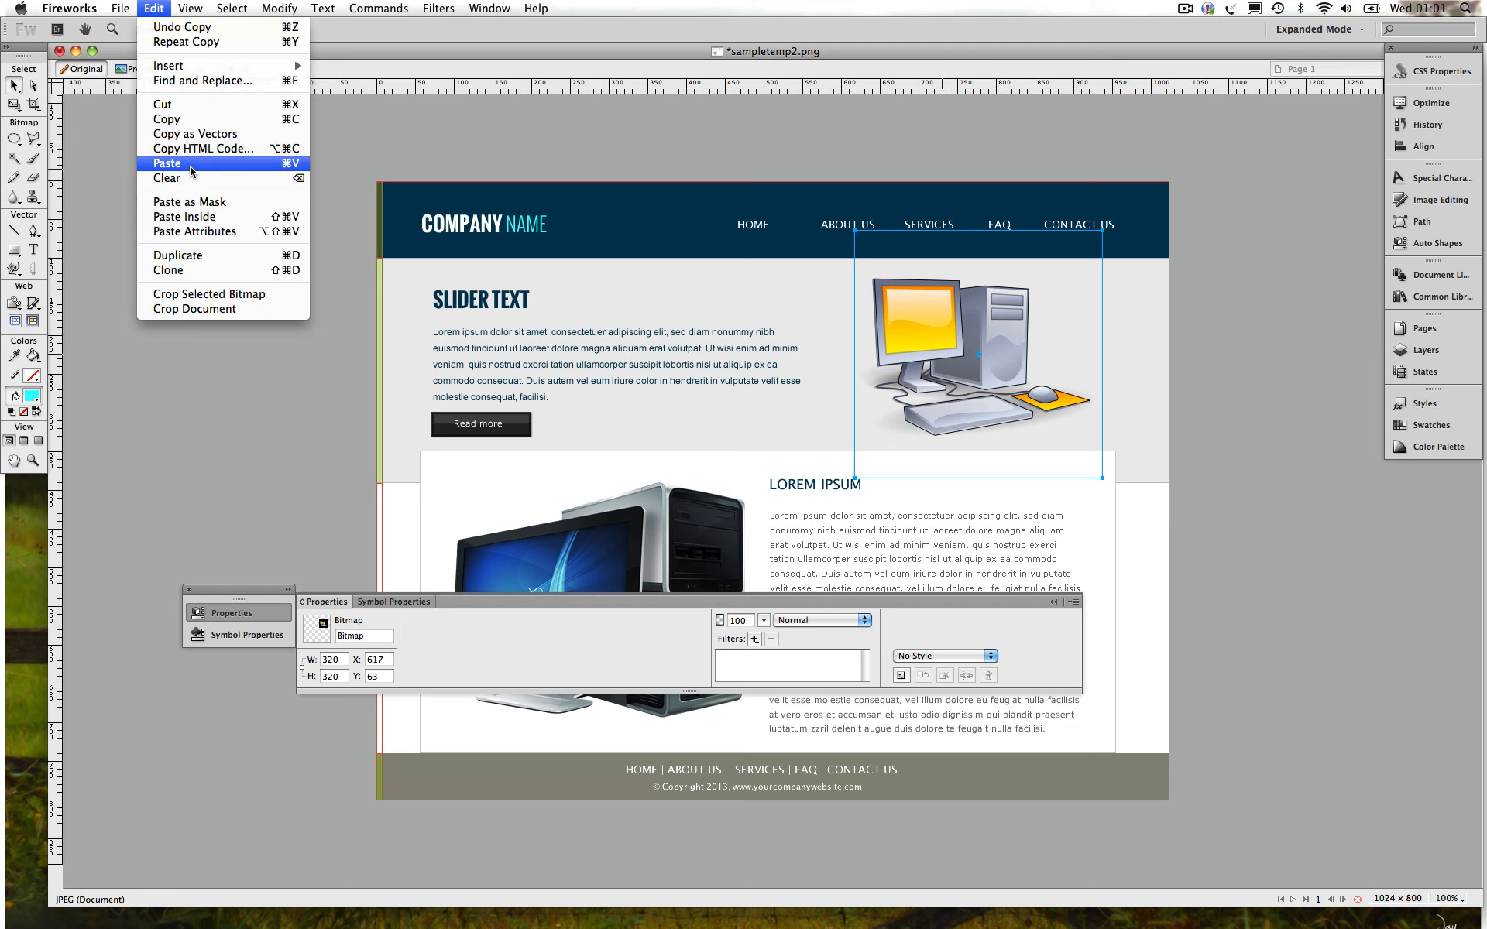
{"action": "left_click", "coordinate": [196, 117]}
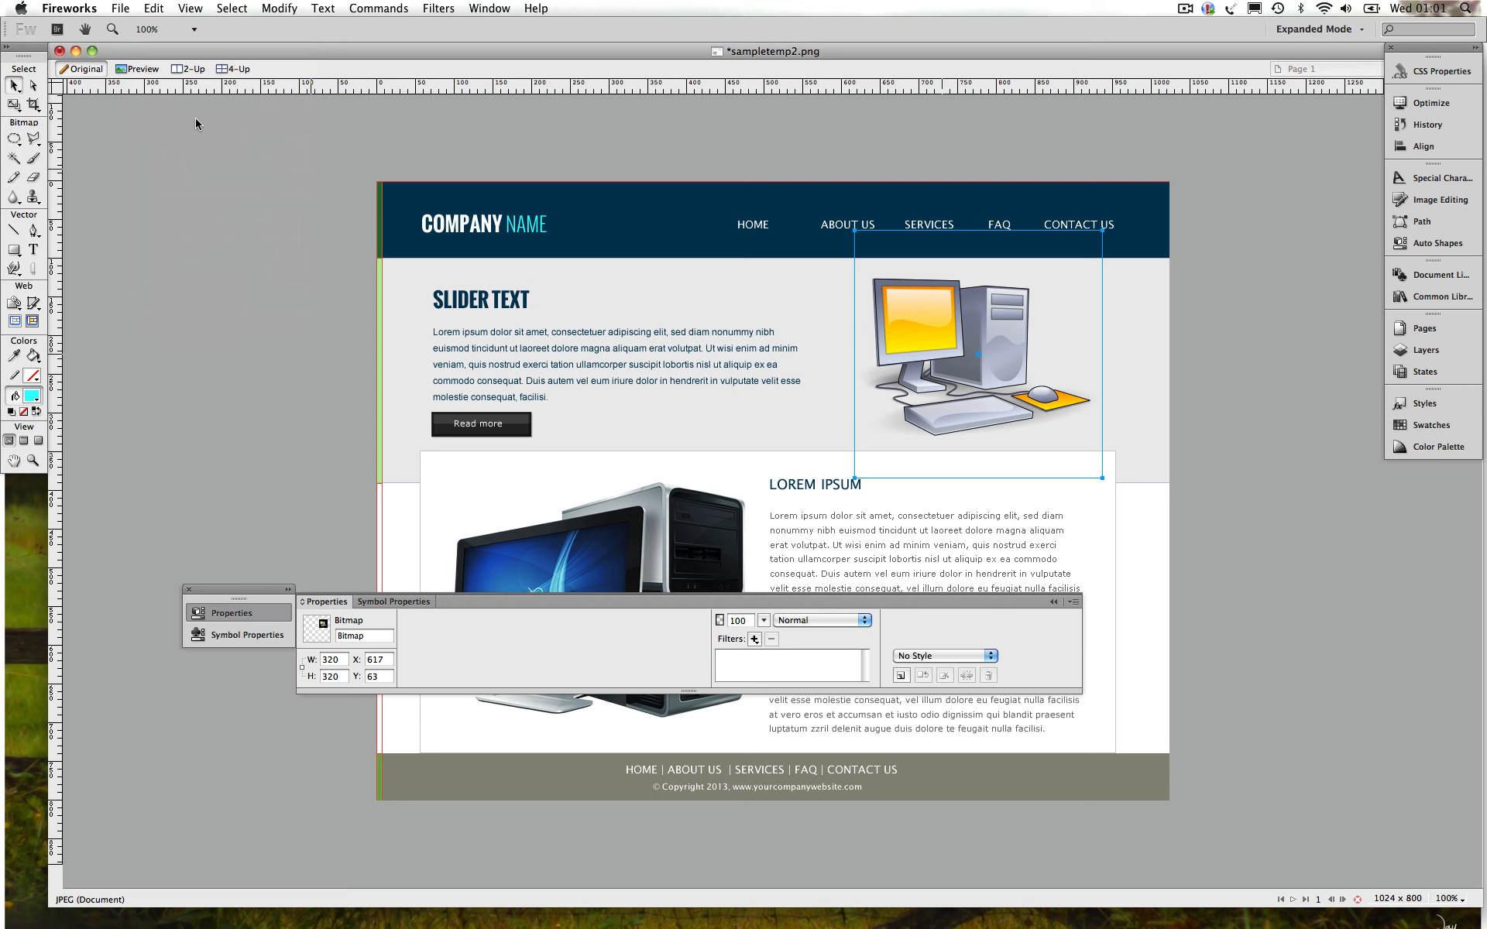
{"action": "key", "text": "n"}
{"action": "left_click", "coordinate": [196, 120]}
{"action": "key", "text": "v"}
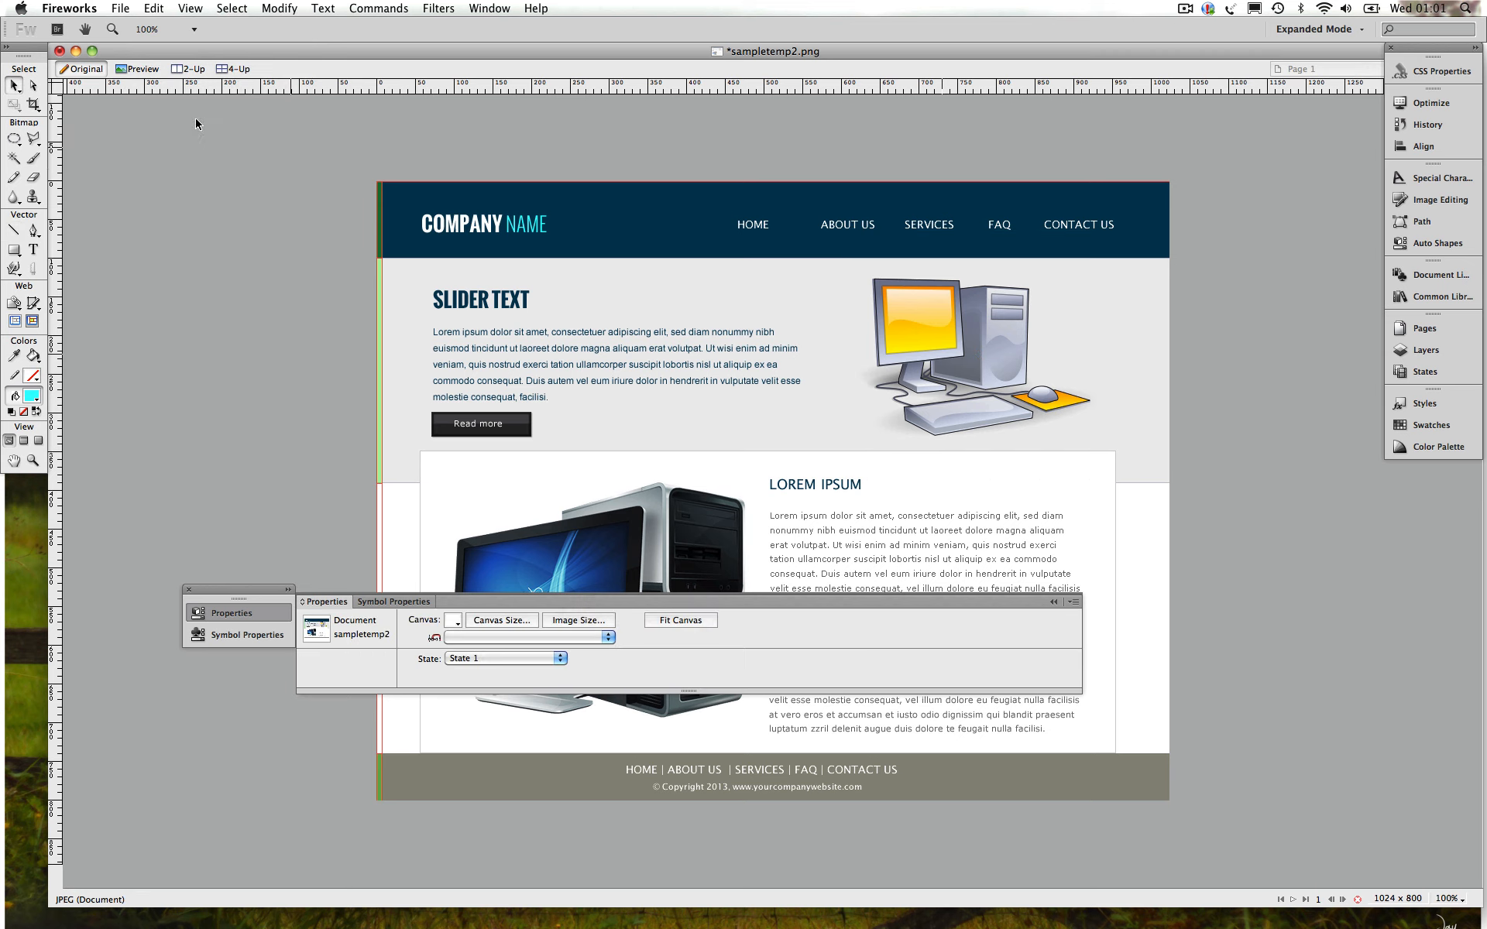
{"action": "key", "text": "super+n"}
{"action": "key", "text": "Escape"}
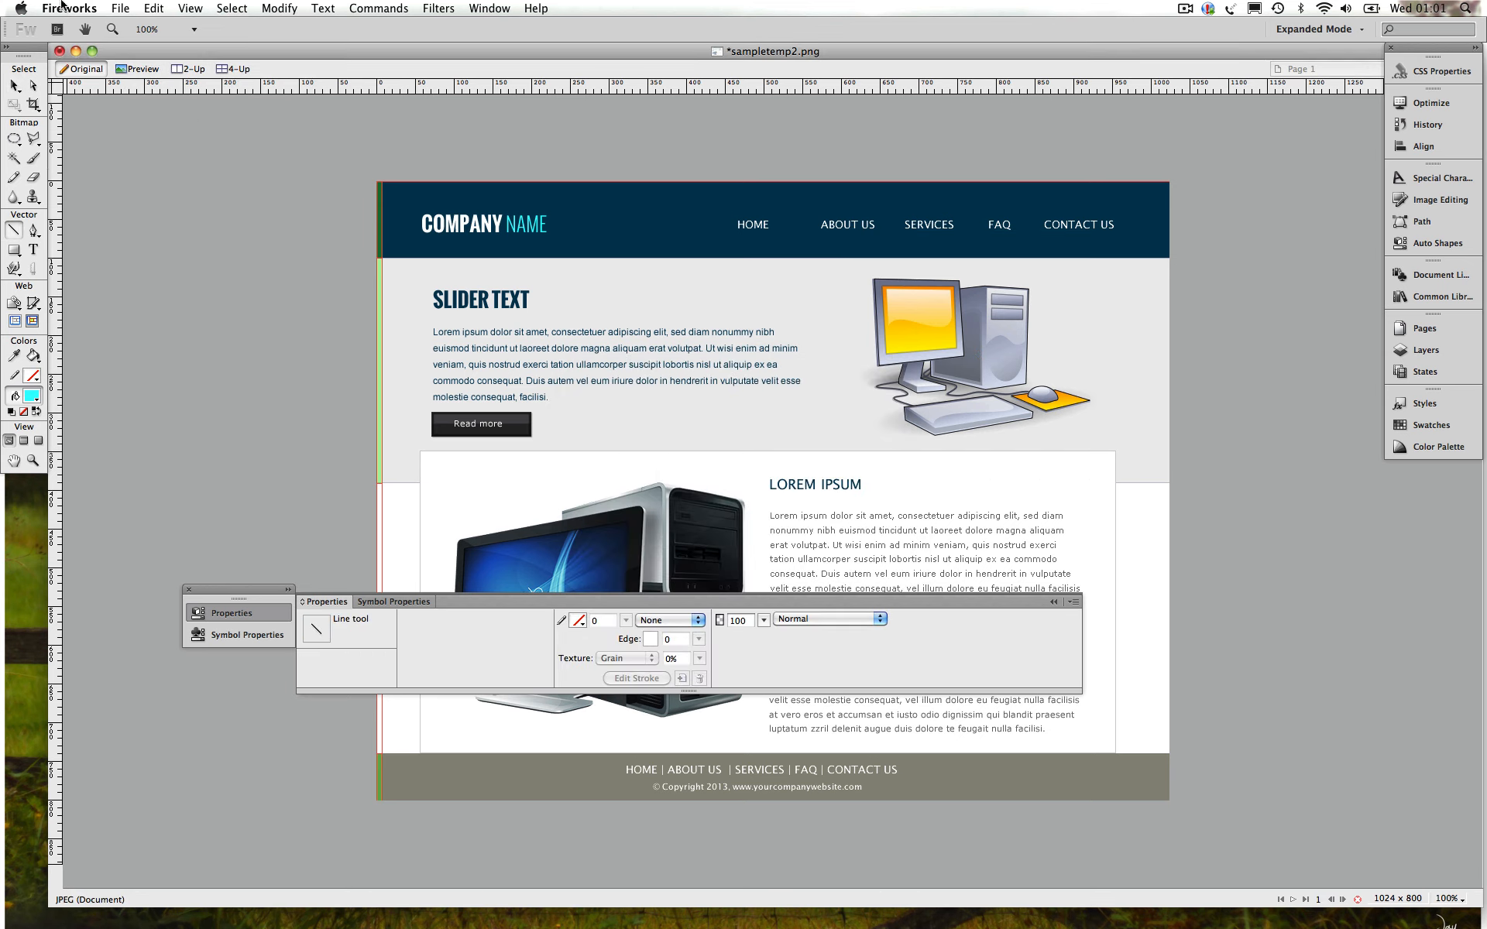
Create a 320 x 320 pixel document with a transparent canvas and paste the copied computer illustration into it
{"action": "left_click", "coordinate": [120, 9]}
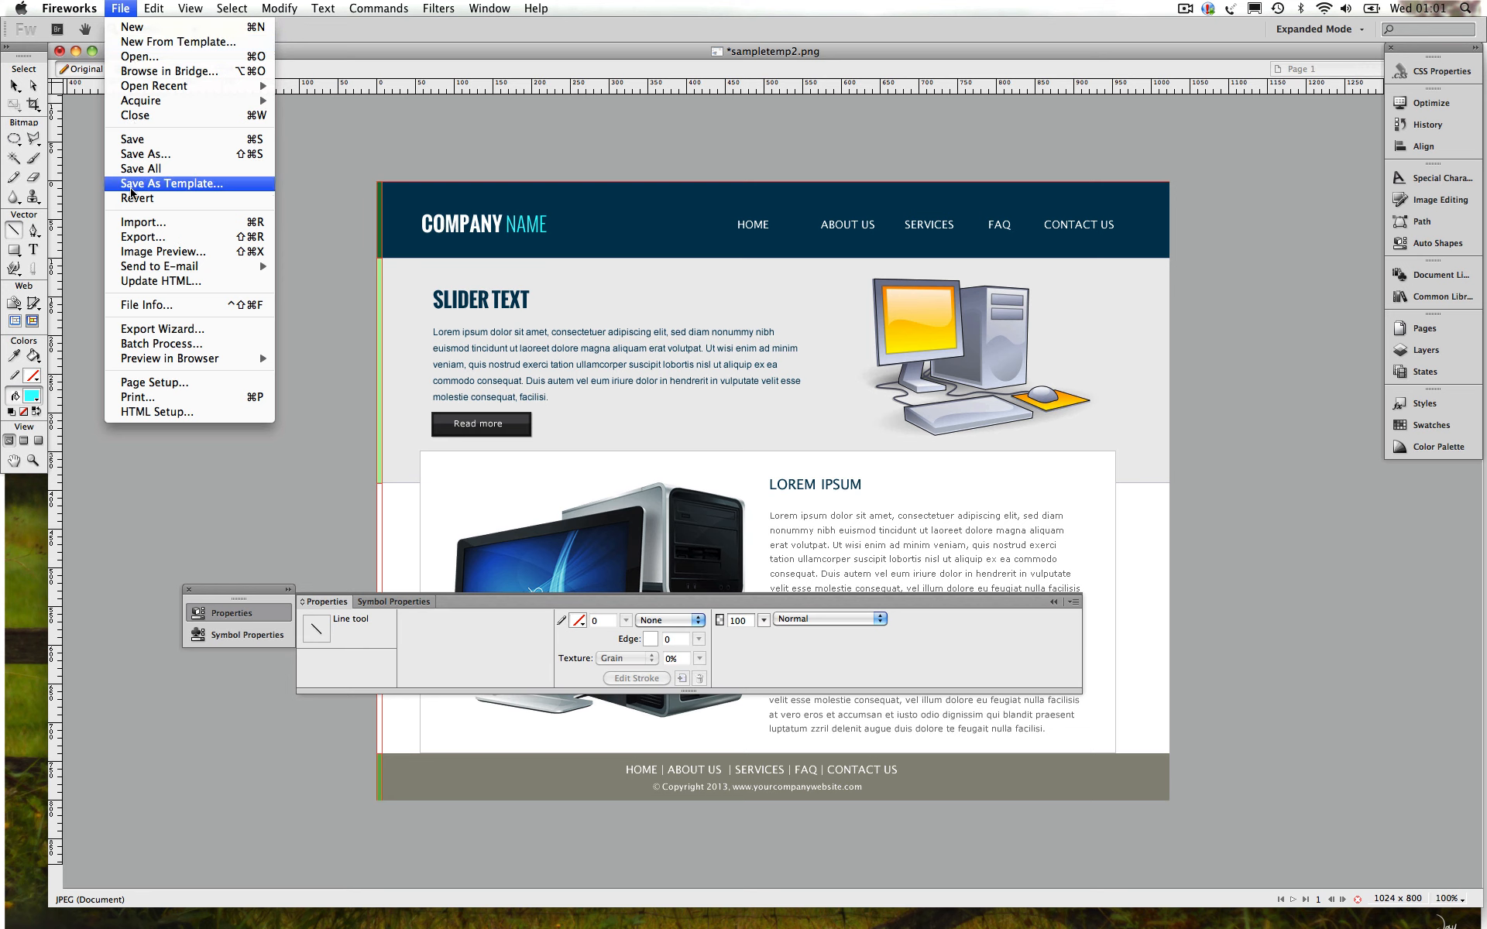
{"action": "left_click", "coordinate": [132, 28]}
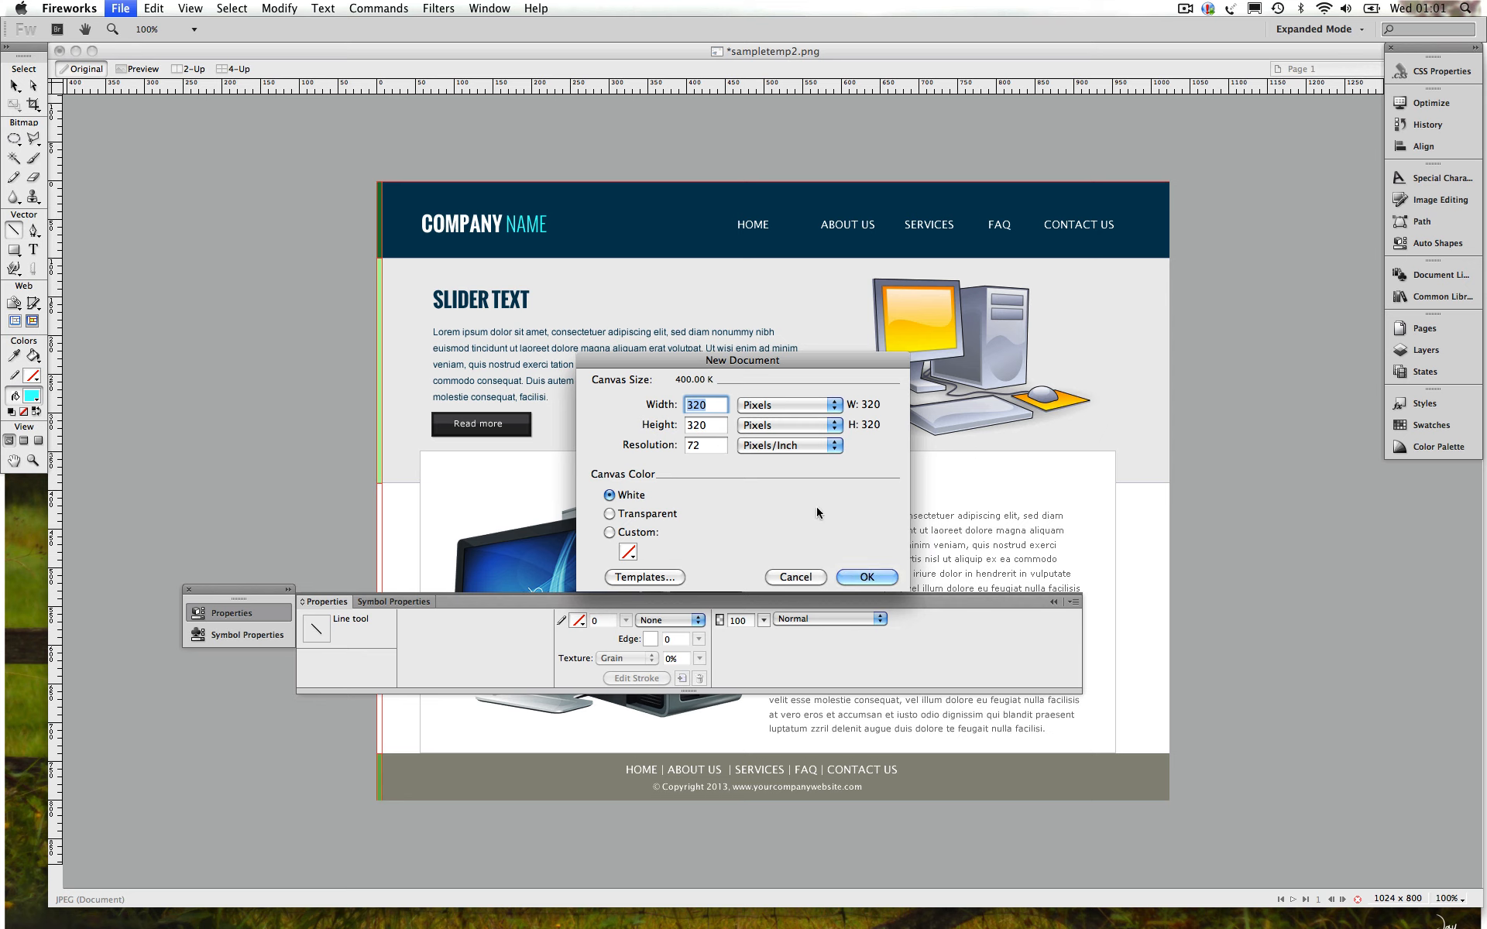
{"action": "left_click", "coordinate": [627, 553]}
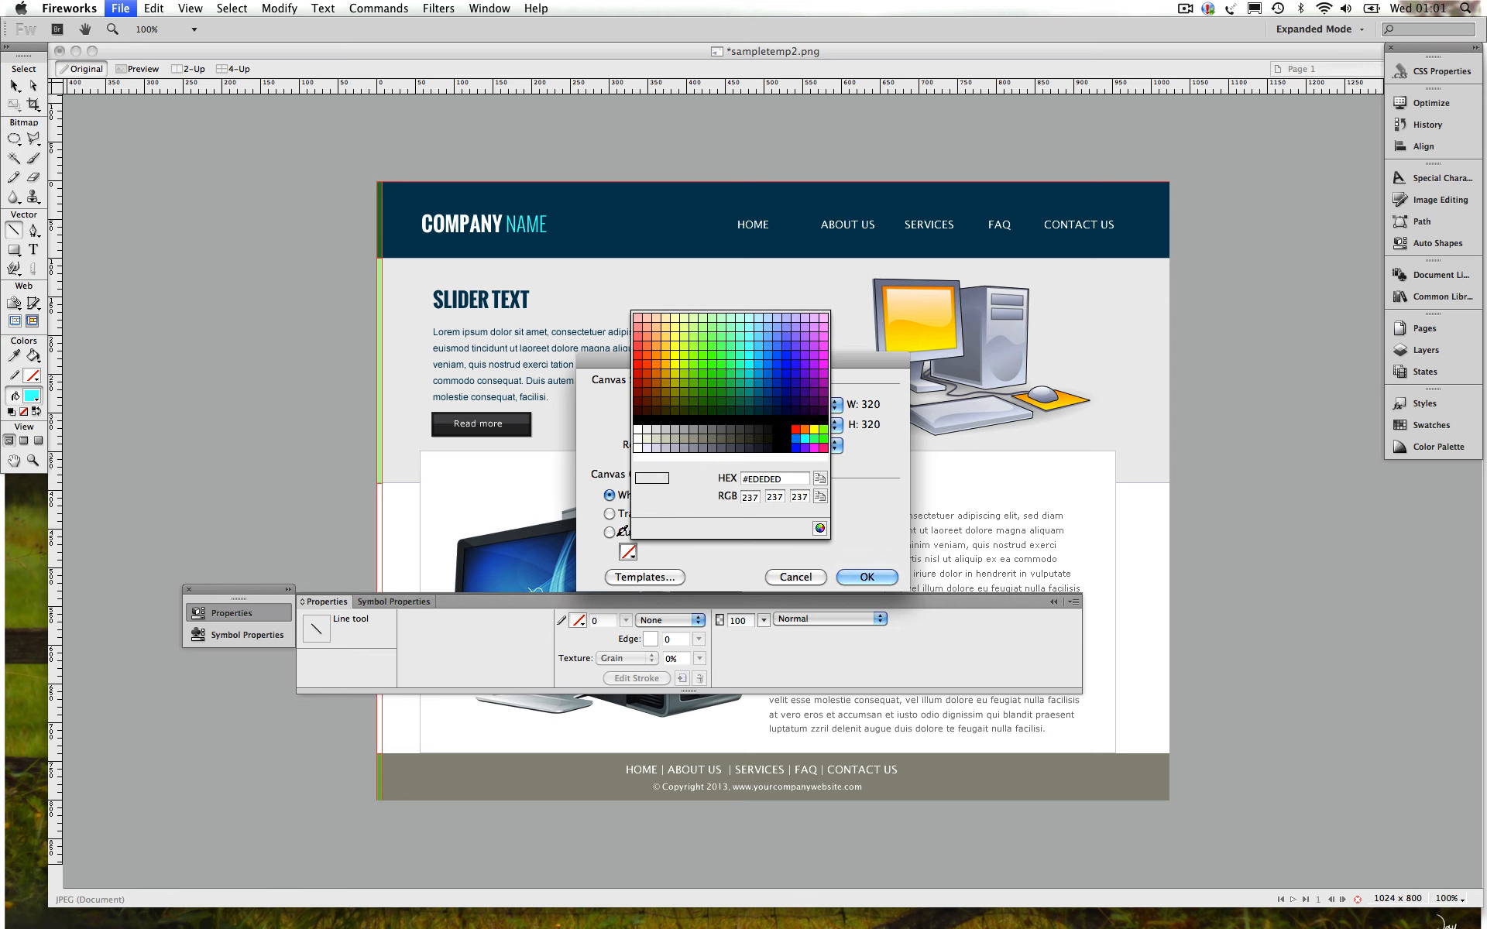
{"action": "key", "text": "Escape"}
{"action": "left_click", "coordinate": [609, 514]}
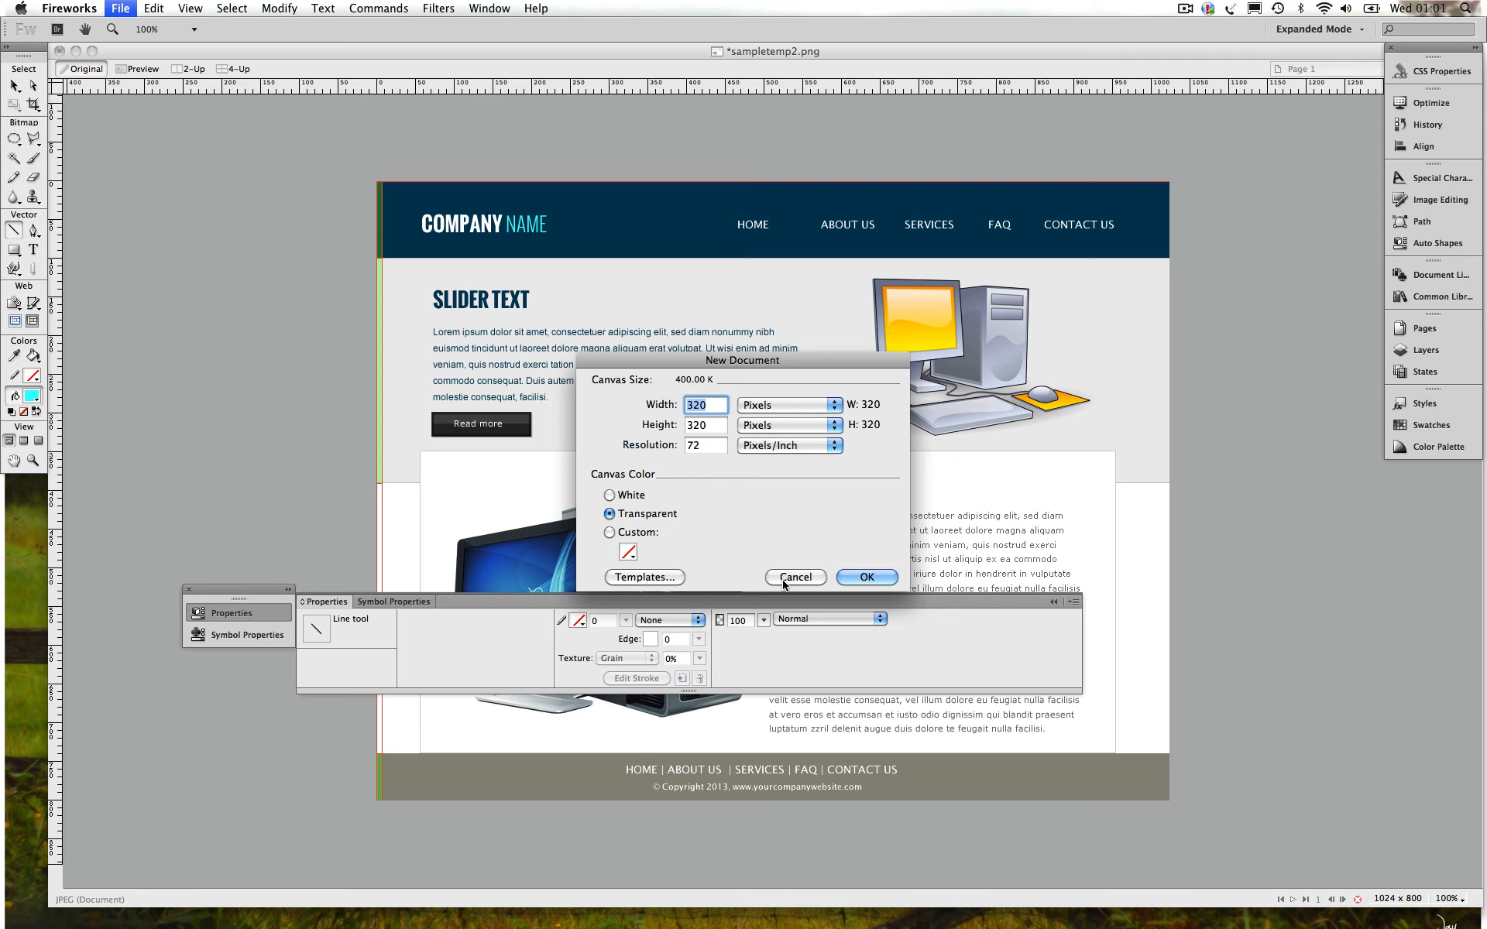
{"action": "left_click", "coordinate": [864, 586]}
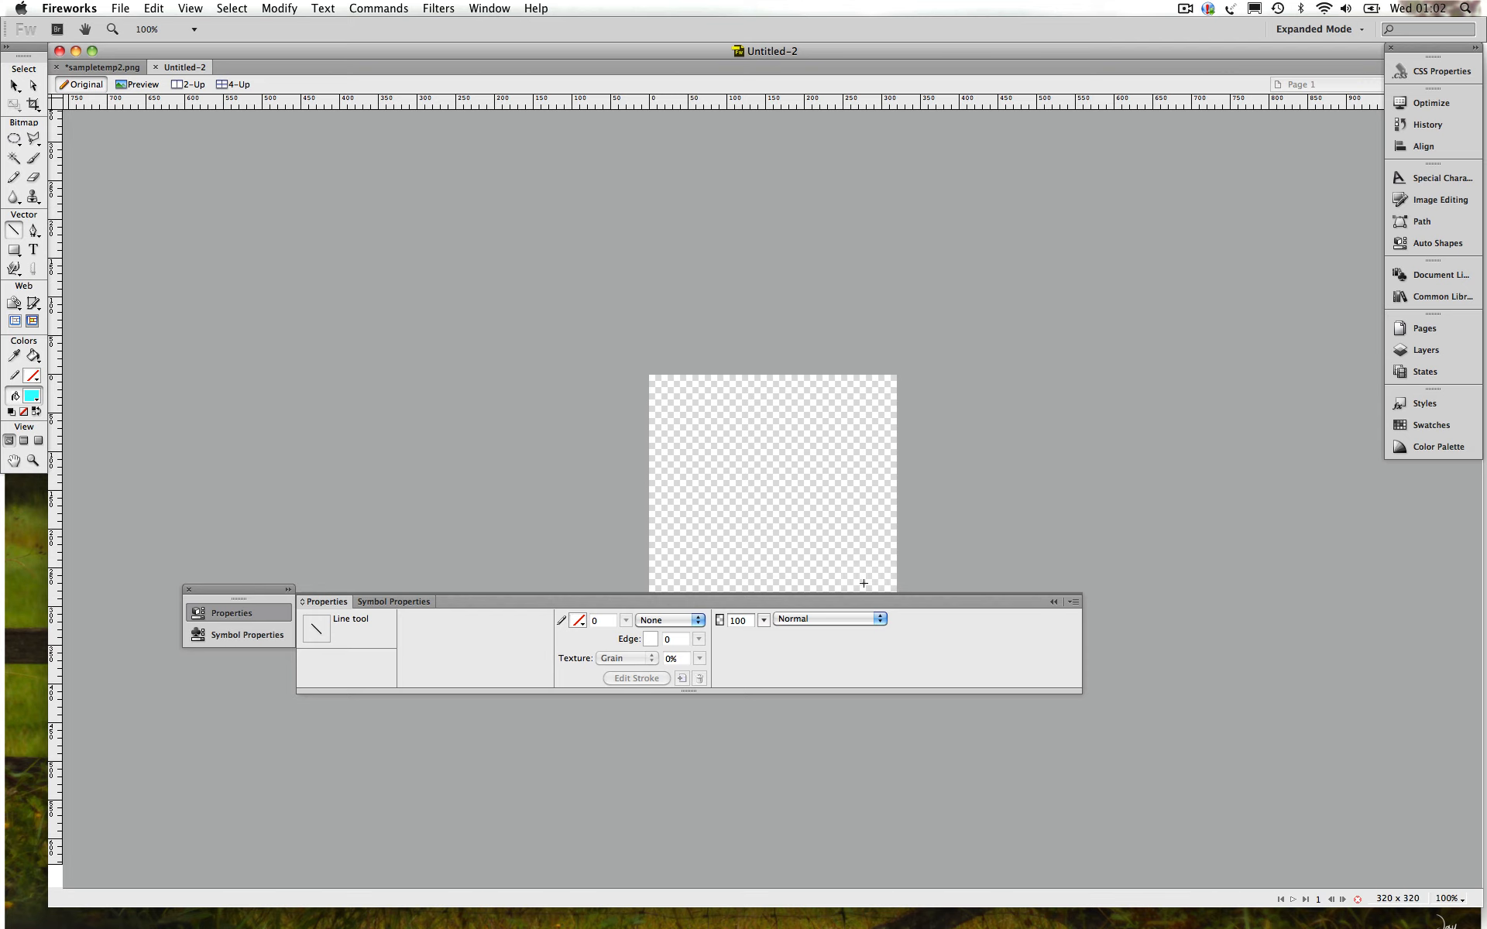
{"action": "key", "text": "v"}
{"action": "key", "text": "super+v"}
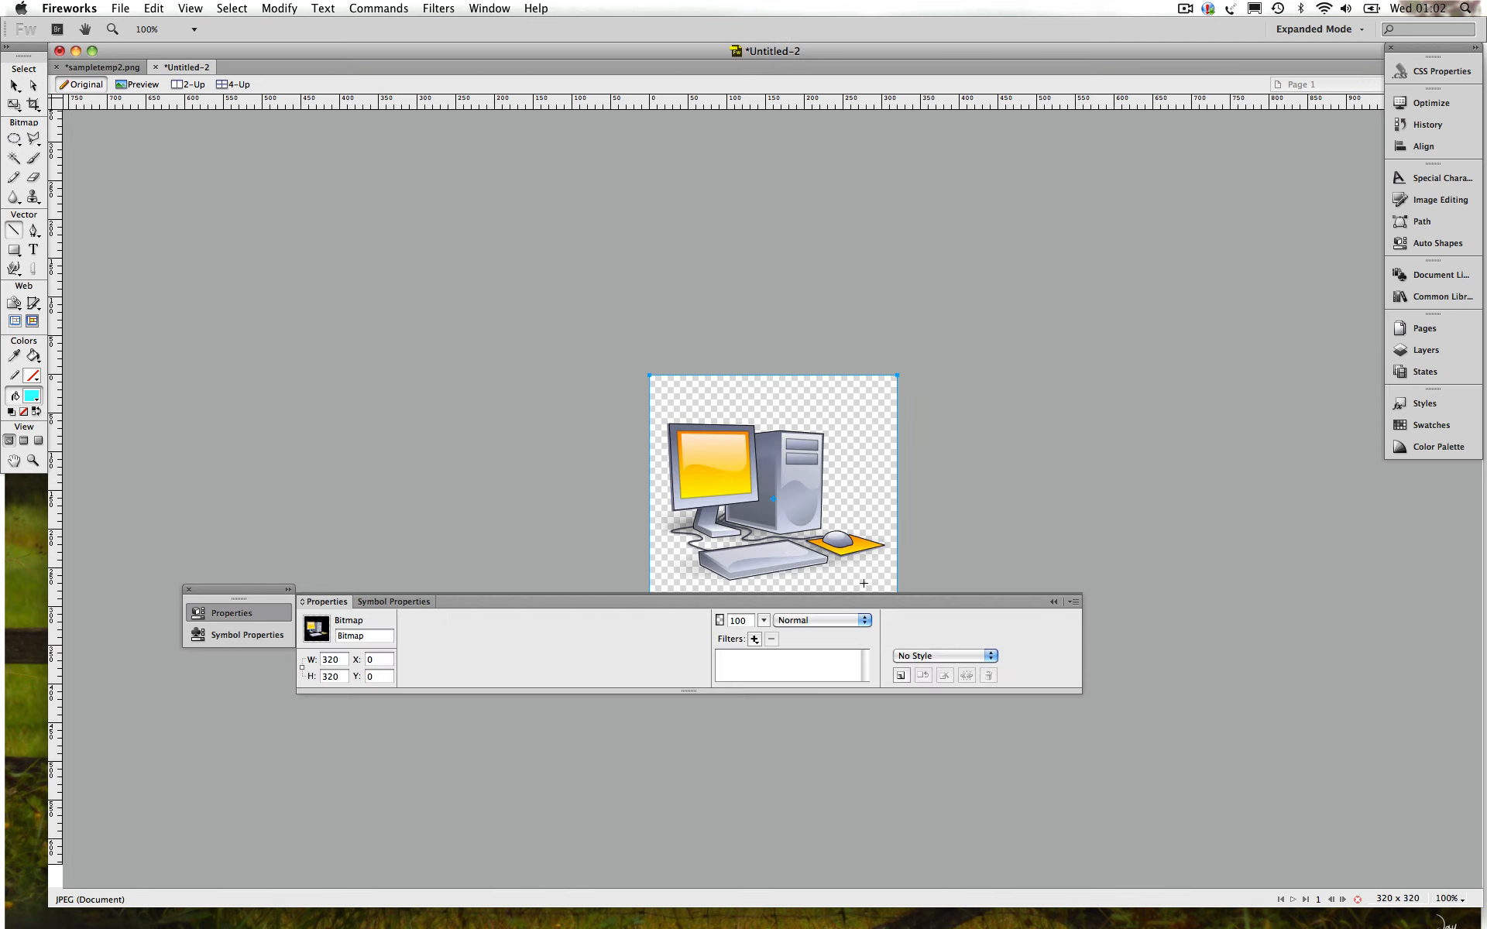
{"action": "key", "text": "Tab"}
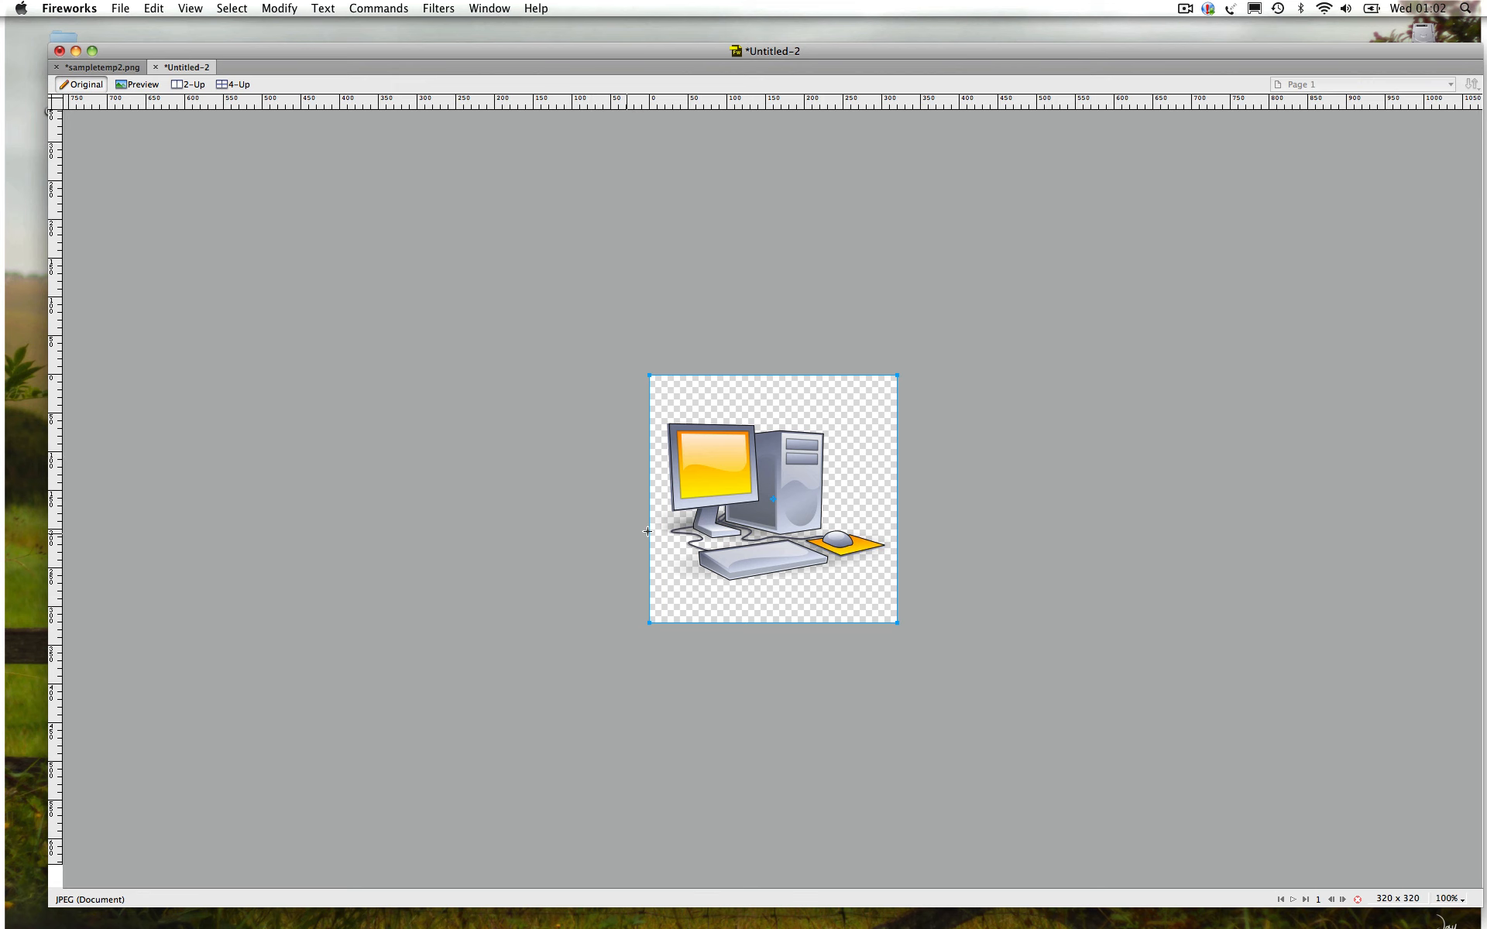
{"action": "key", "text": "Tab"}
Save the illustration document as Fireworks PNG comp_right.png in the images folder
{"action": "left_click", "coordinate": [121, 8]}
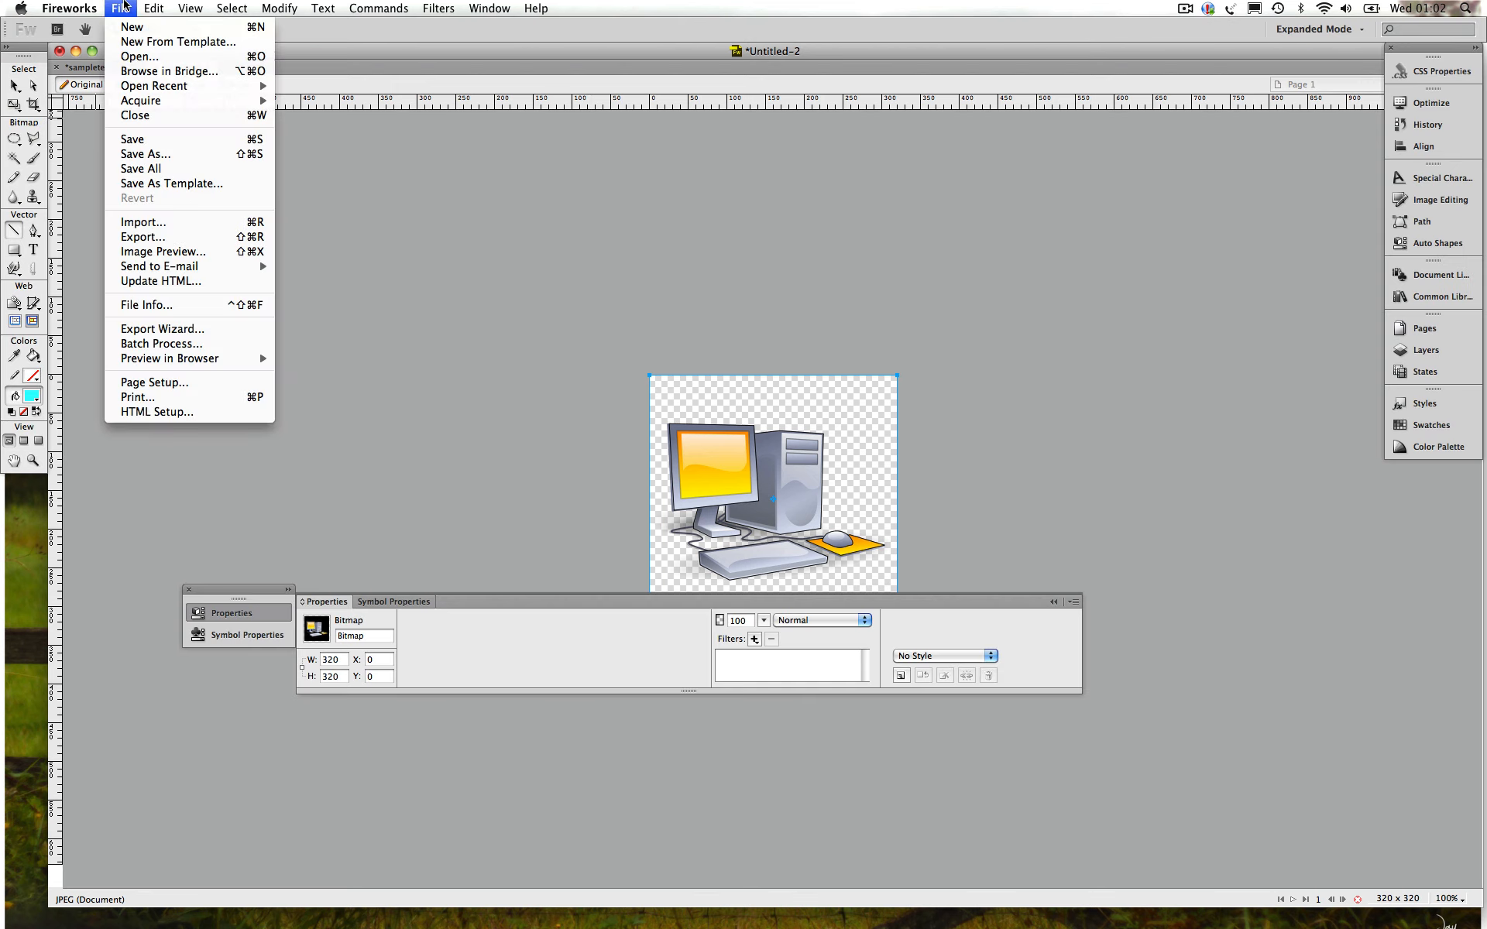
{"action": "left_click", "coordinate": [124, 154]}
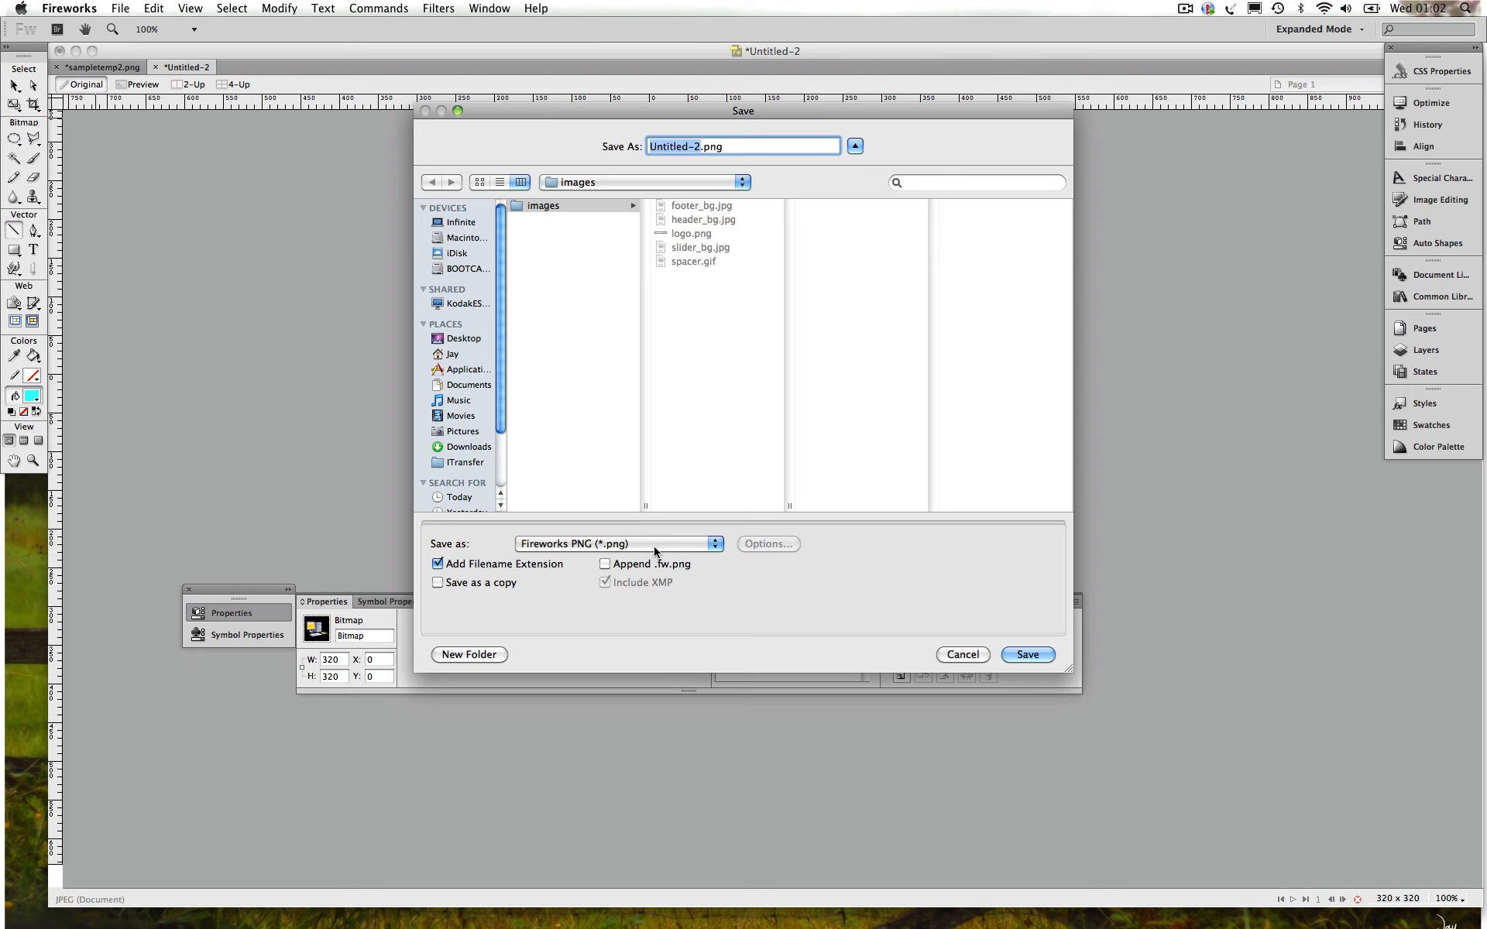
{"action": "type", "text": "comp_right"}
{"action": "key", "text": "Return"}
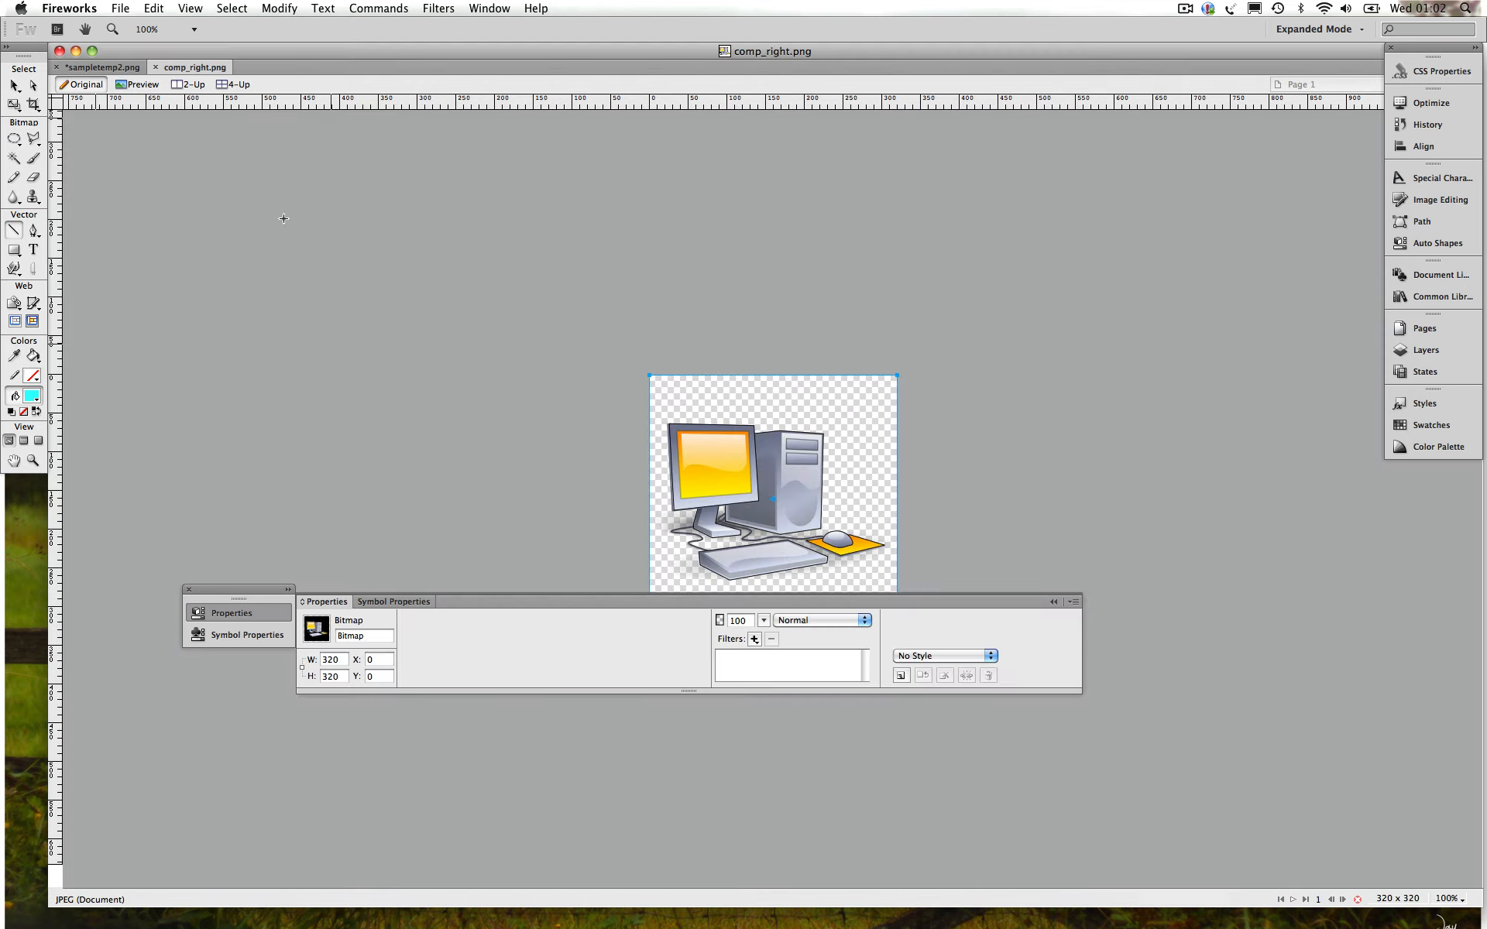
Copy the large computer picture beside the Lorem Ipsum text in sampletemp2.png and paste it into a new transparent 397 x 397 pixel document
{"action": "left_click", "coordinate": [101, 67]}
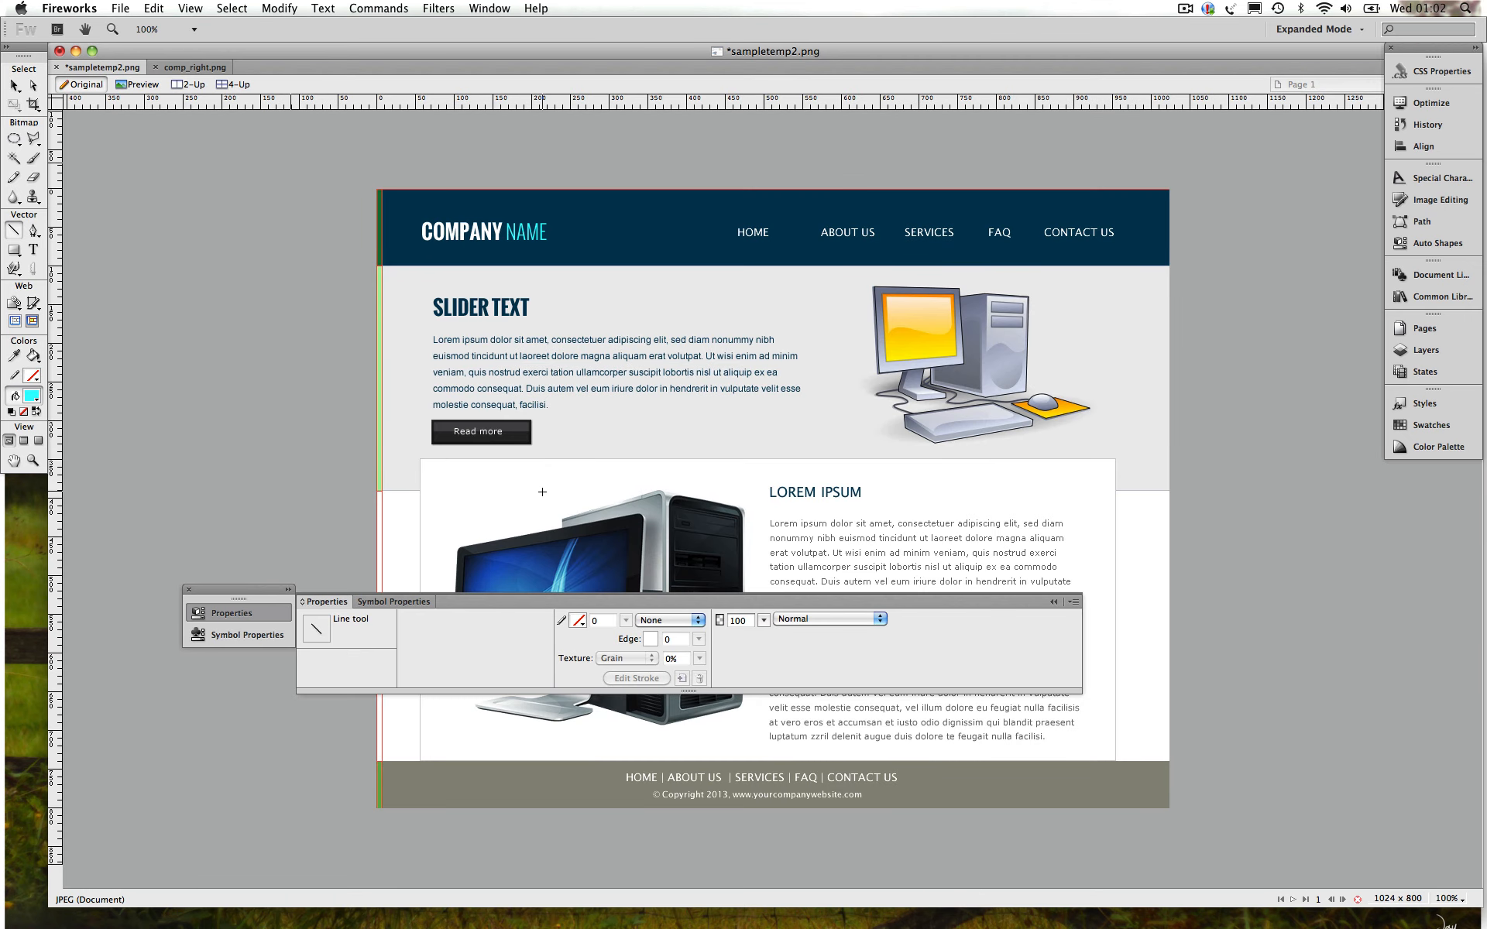
{"action": "key", "text": "Tab"}
{"action": "left_click", "coordinate": [599, 583]}
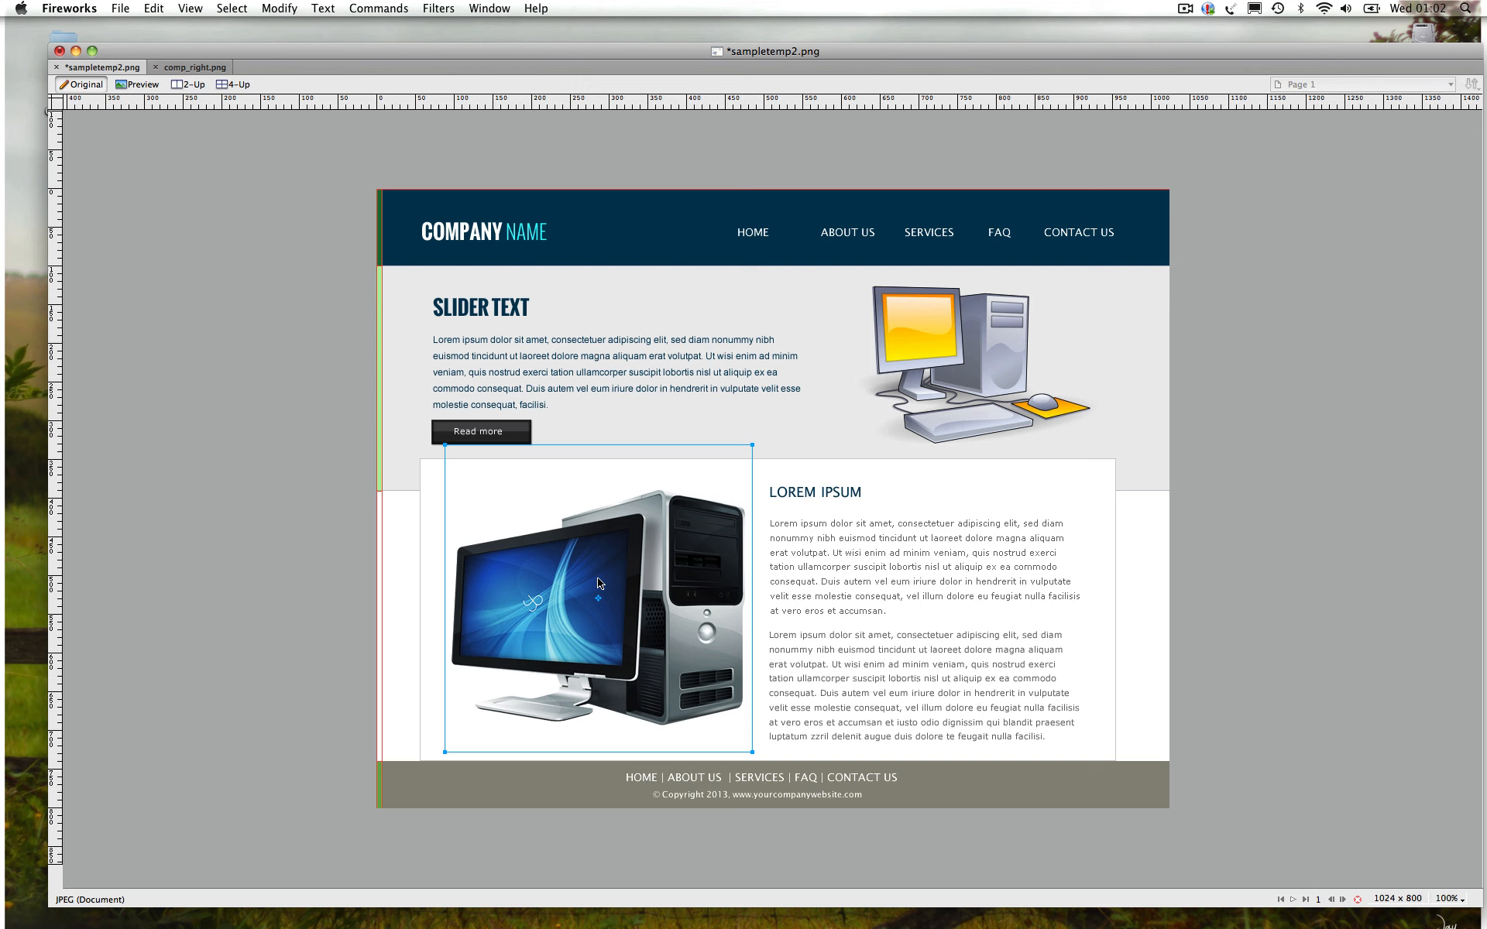
{"action": "key", "text": "super+n"}
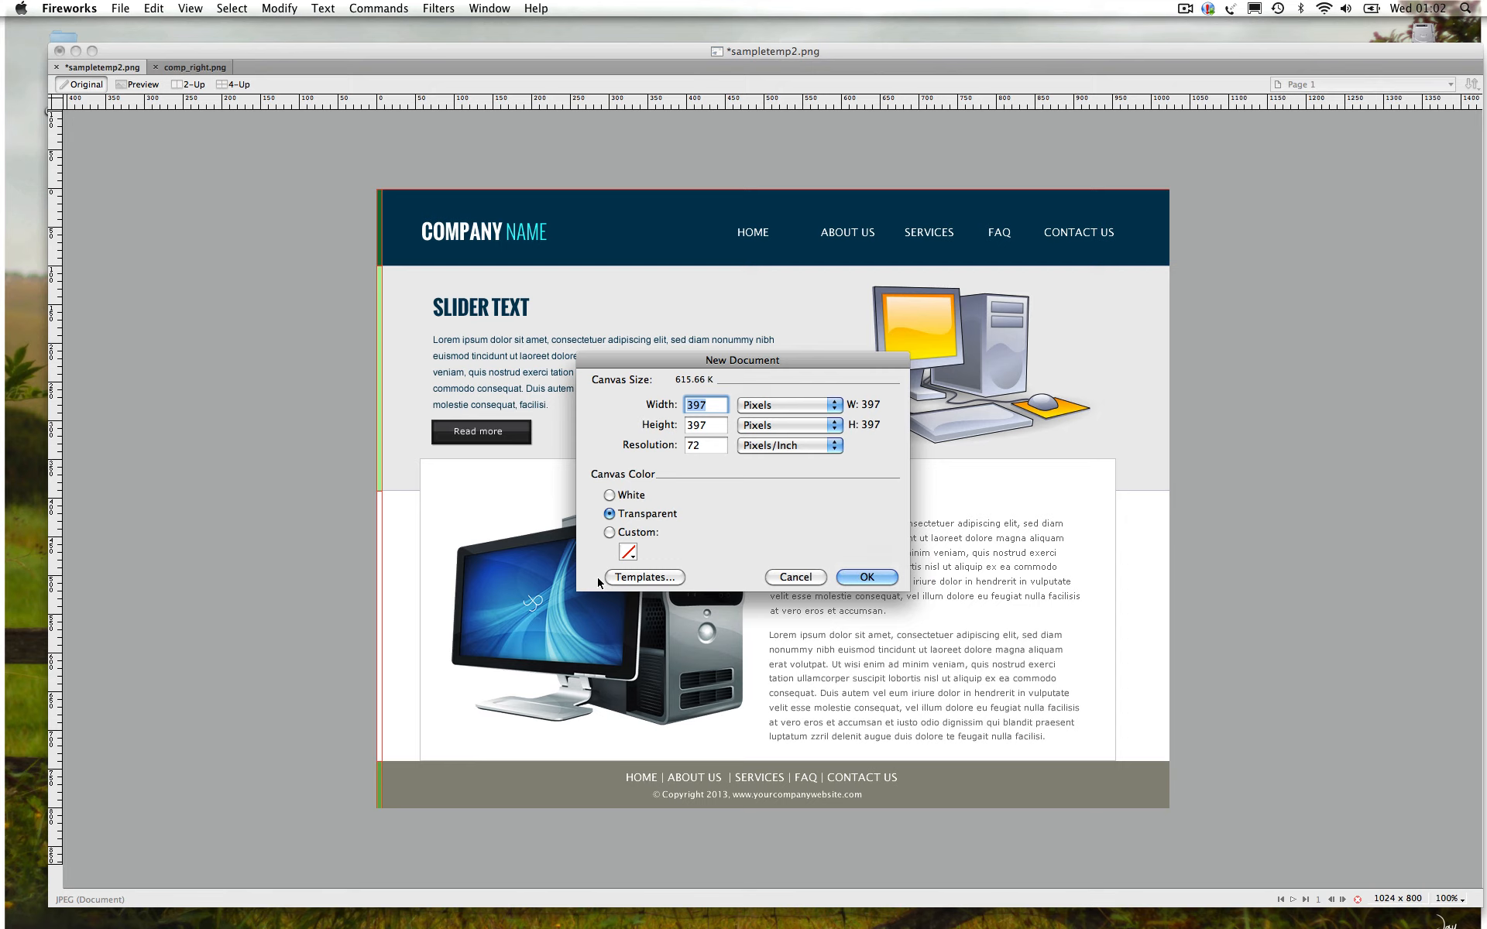
{"action": "left_click", "coordinate": [865, 579]}
{"action": "key", "text": "super+v"}
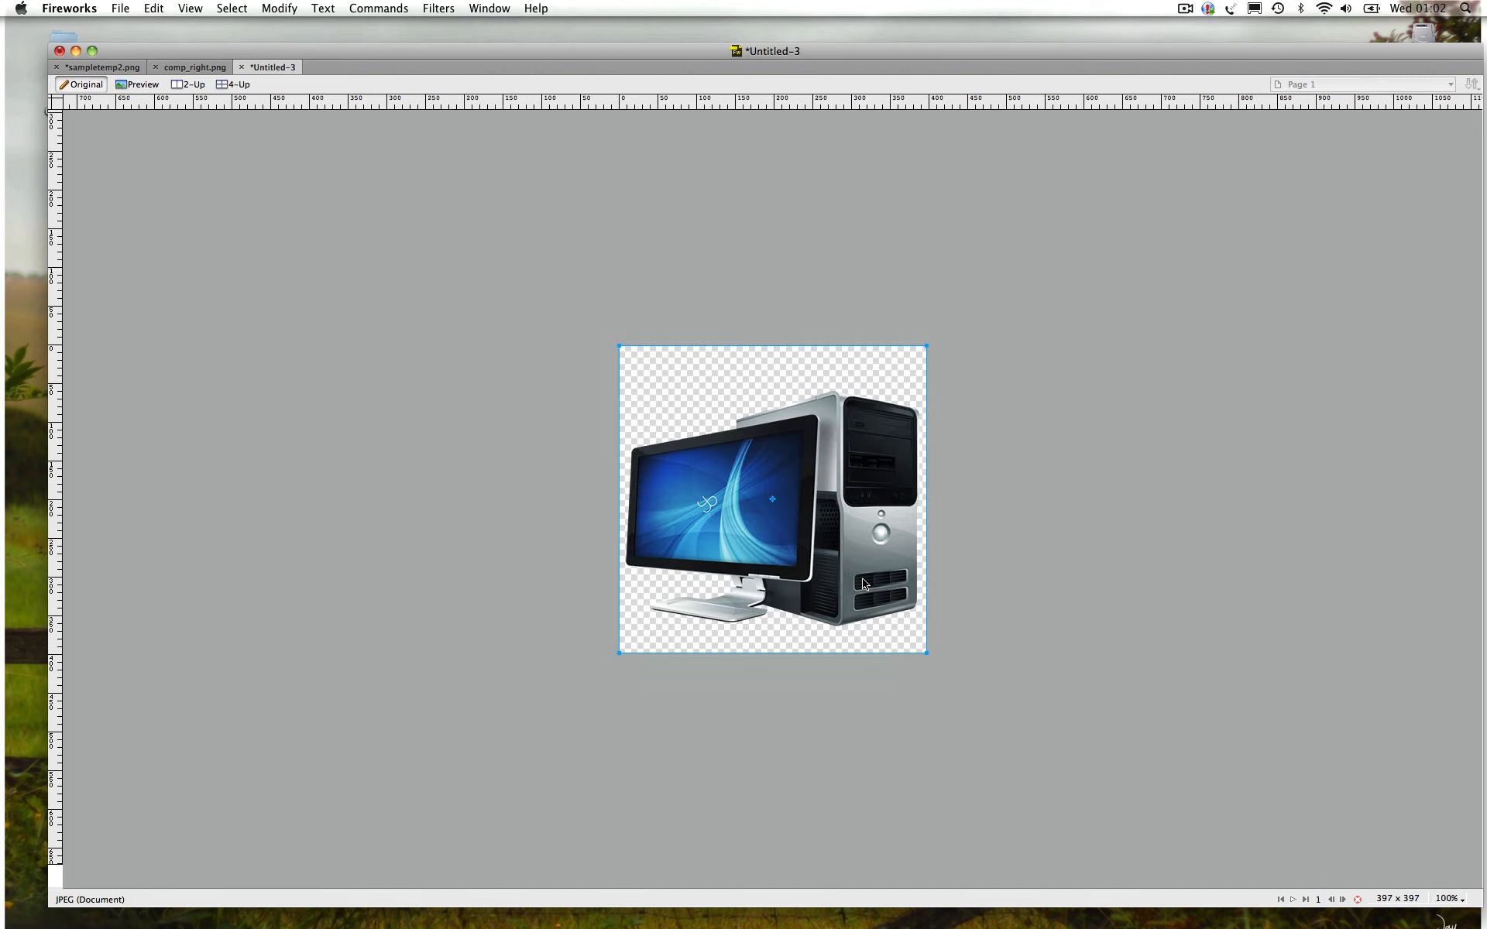
Save the large computer picture's document as Fireworks PNG comp_left.png in the images folder
{"action": "left_click", "coordinate": [122, 8]}
{"action": "left_click", "coordinate": [156, 156]}
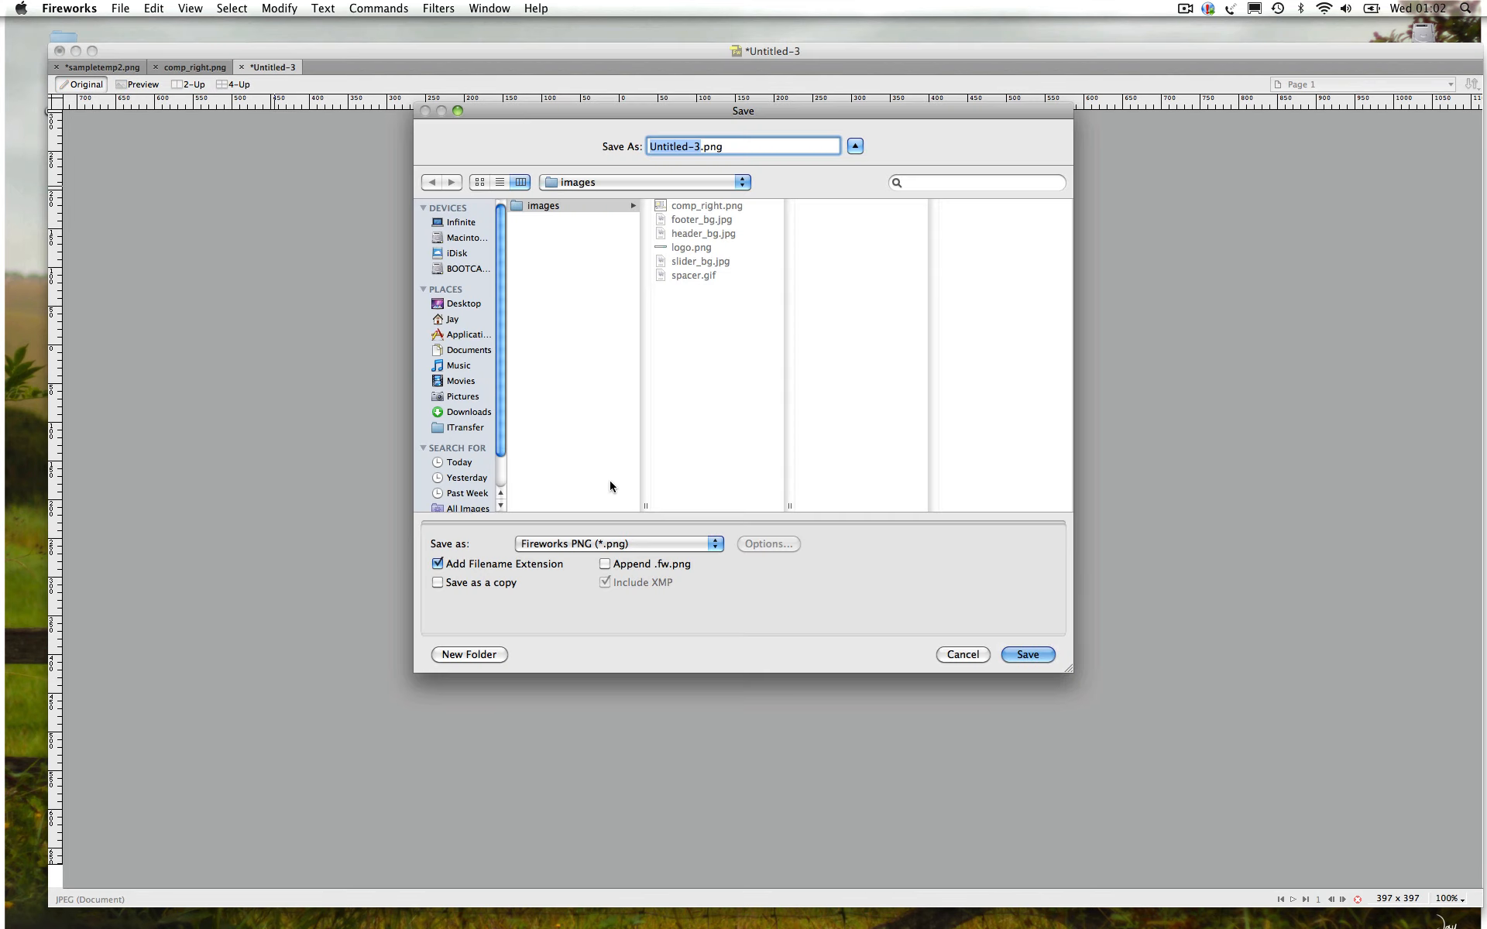
{"action": "type", "text": "compit"}
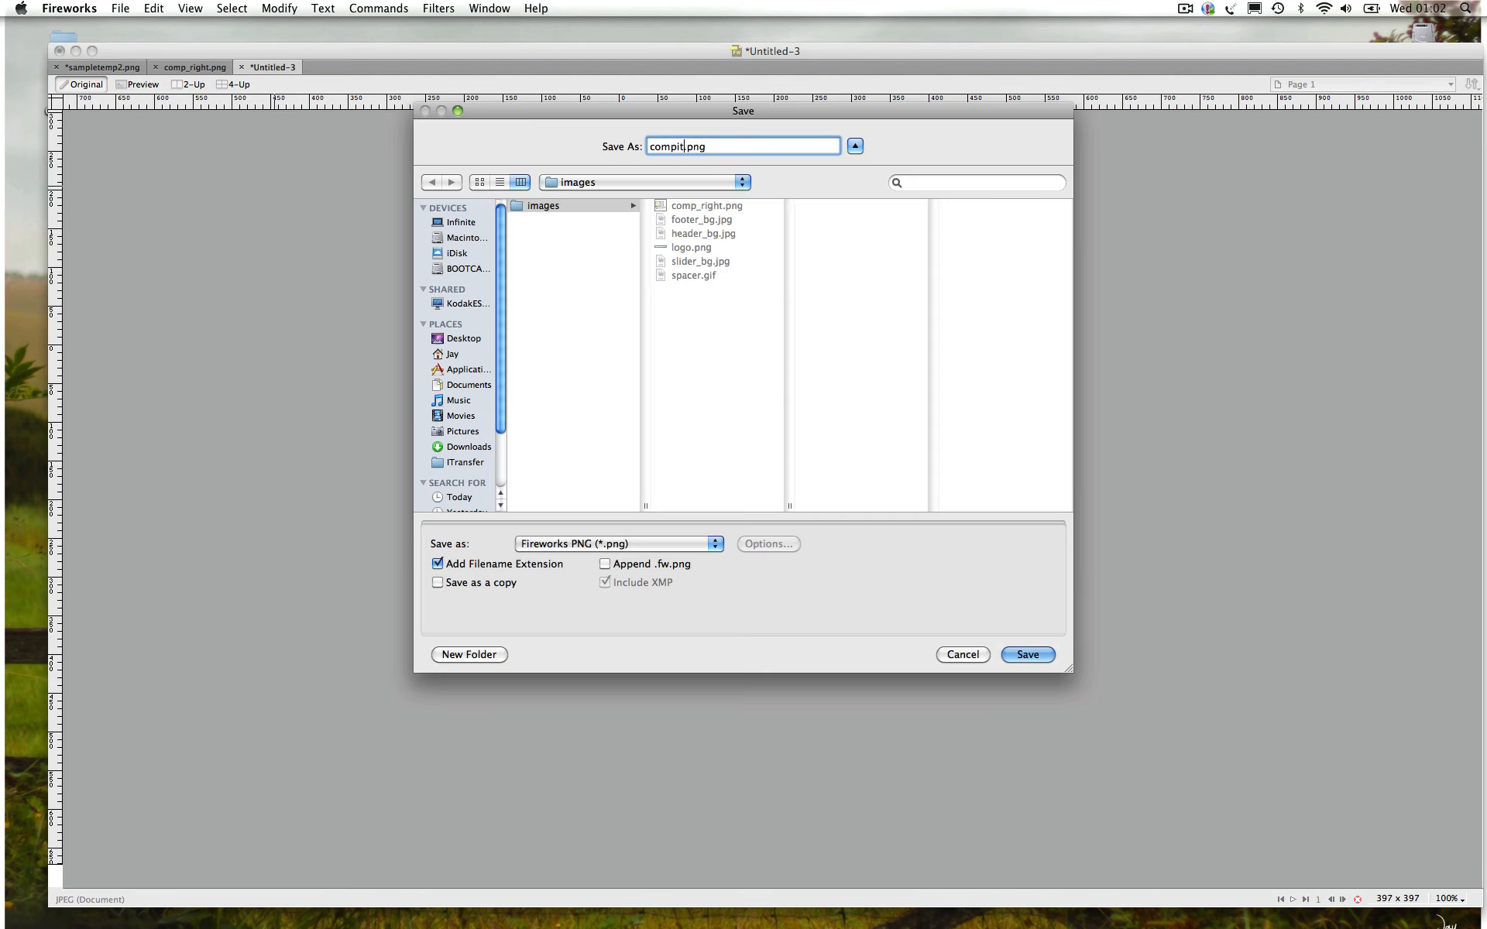
{"action": "key", "text": "BackSpace"}
{"action": "type", "text": "_left"}
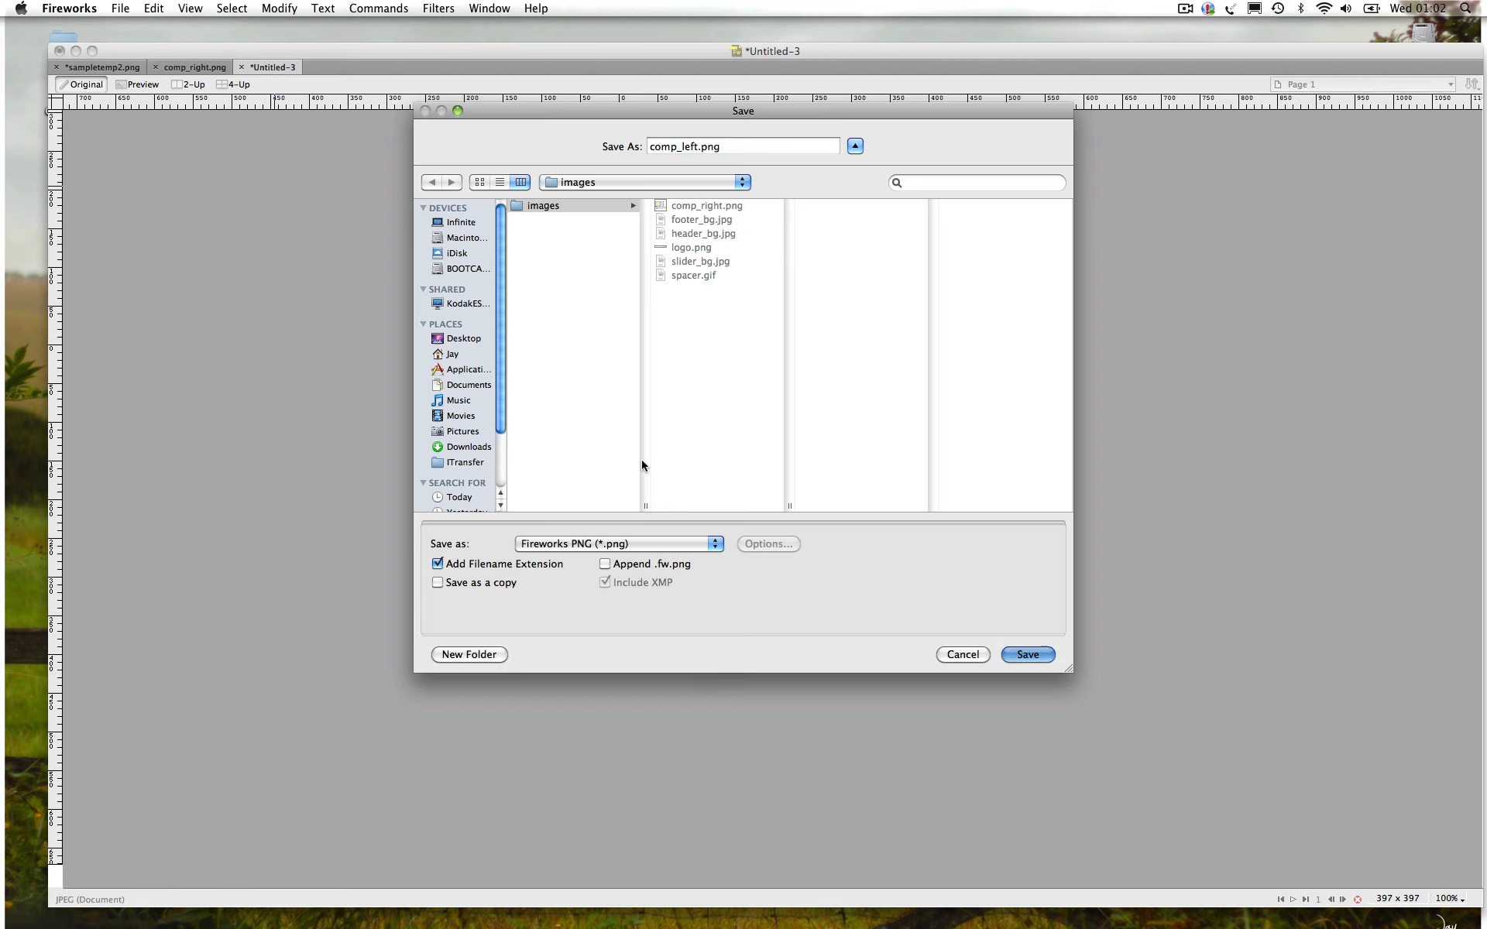
{"action": "key", "text": "Return"}
Copy the Read more button with its label from sampletemp2.png and paste it into a new transparent 133 x 36 pixel document
{"action": "left_click", "coordinate": [127, 68]}
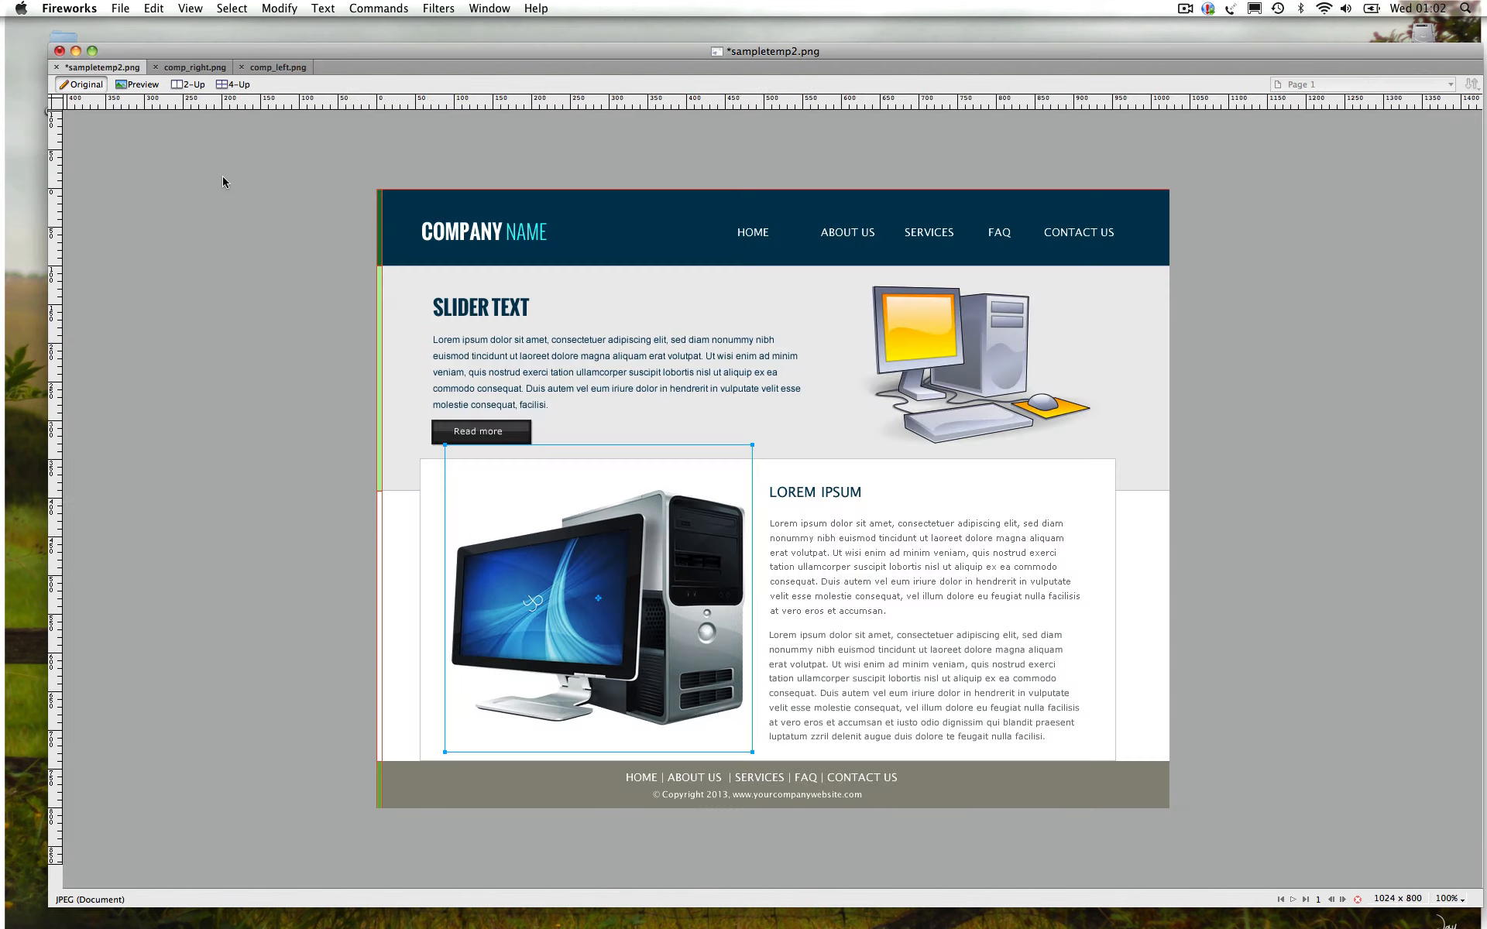
{"action": "left_click", "coordinate": [523, 433]}
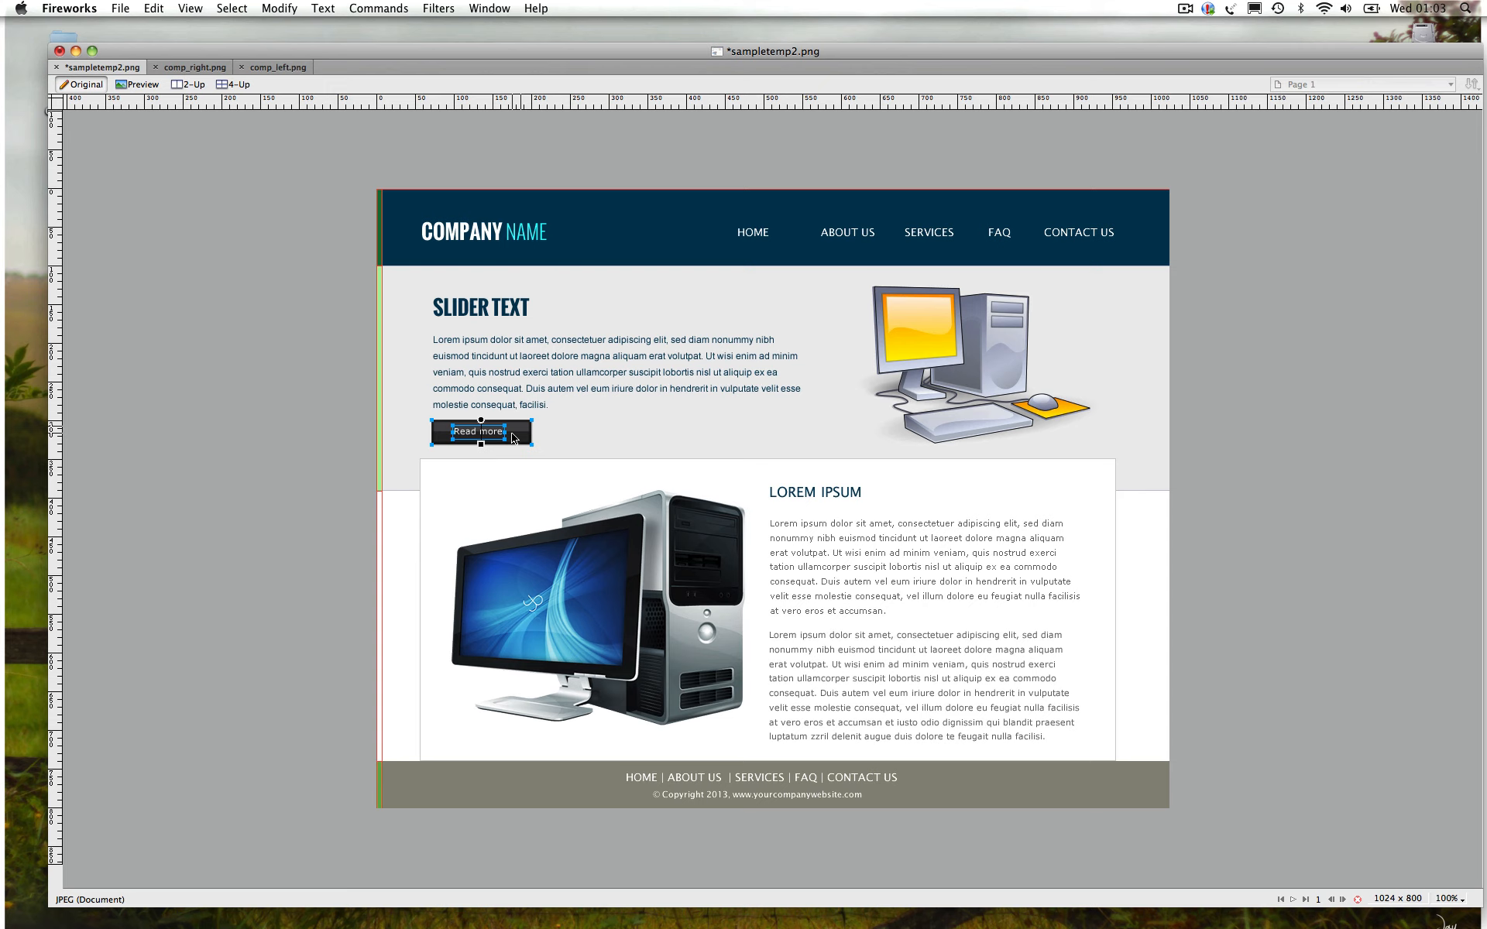
{"action": "left_click", "coordinate": [512, 438]}
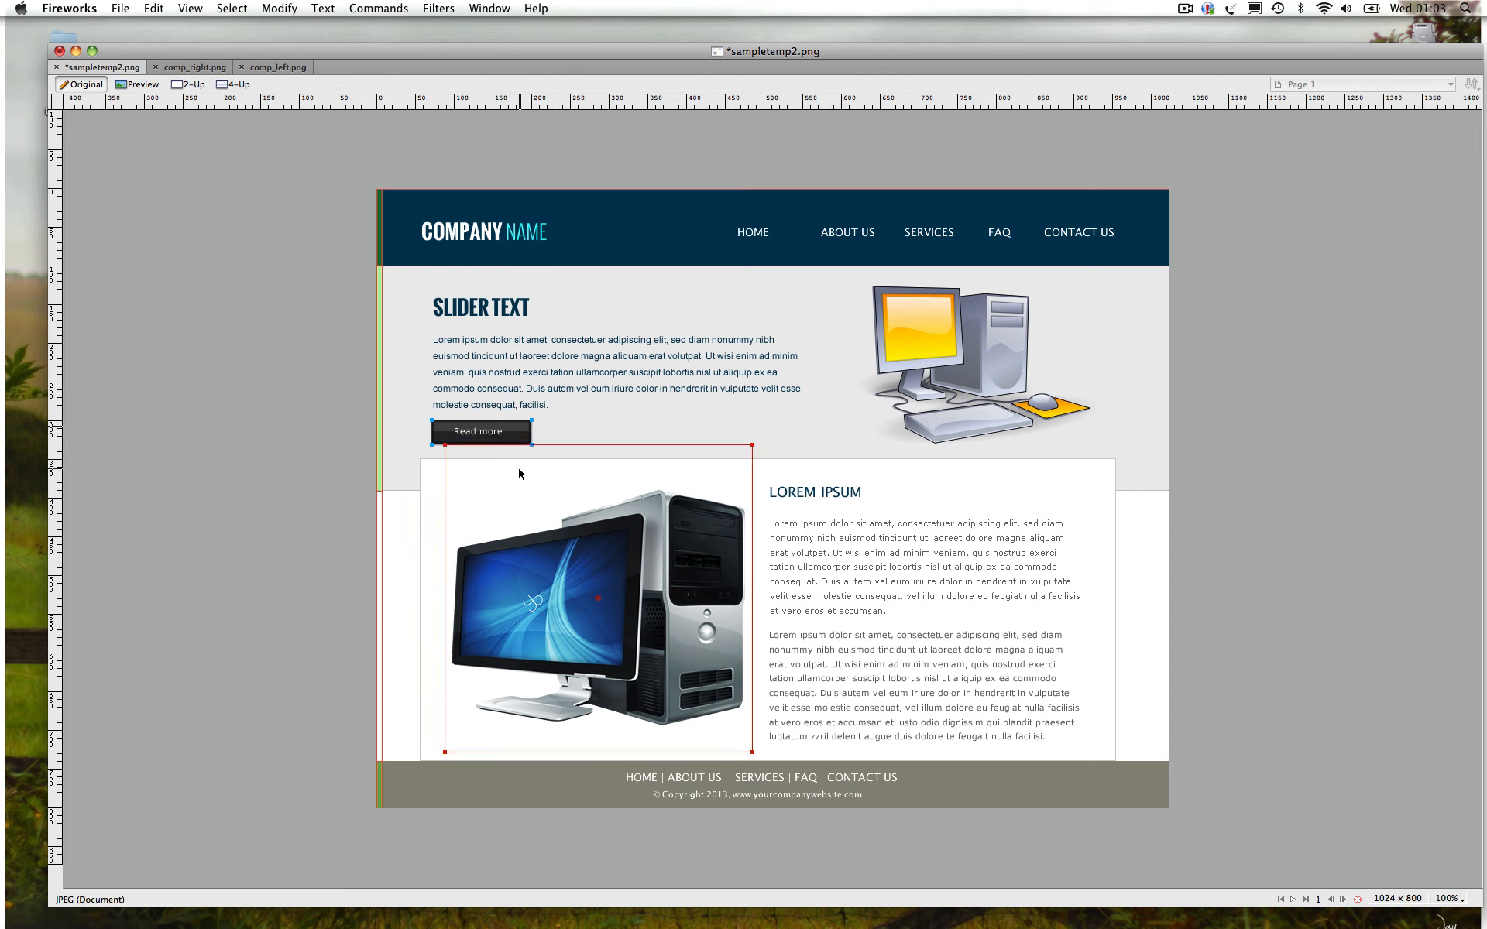
{"action": "key", "text": "super+n"}
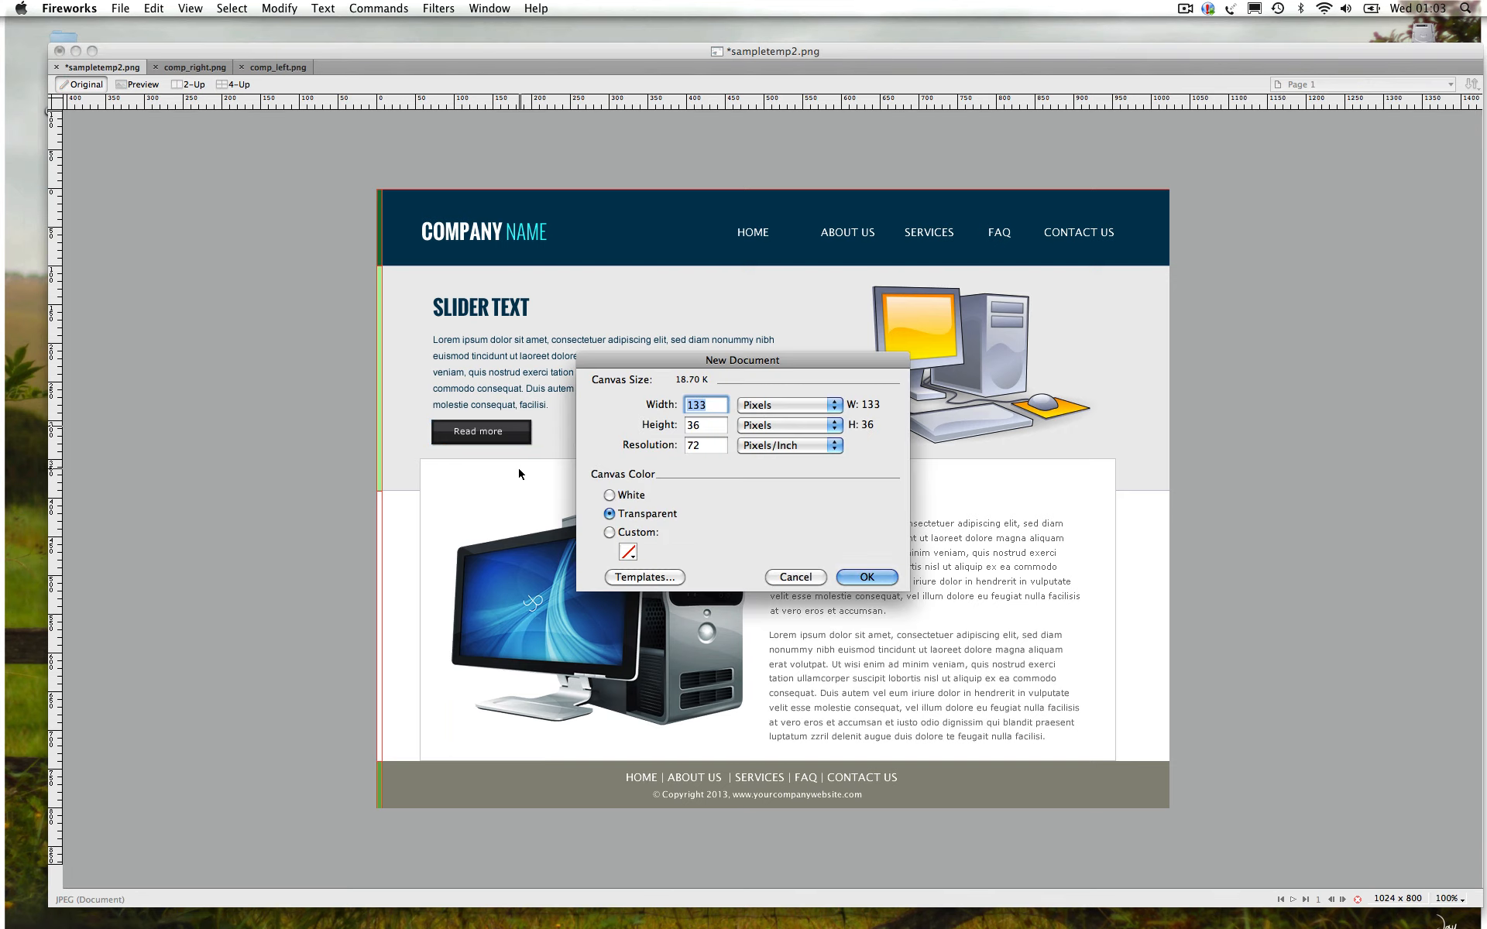
{"action": "key", "text": "Return"}
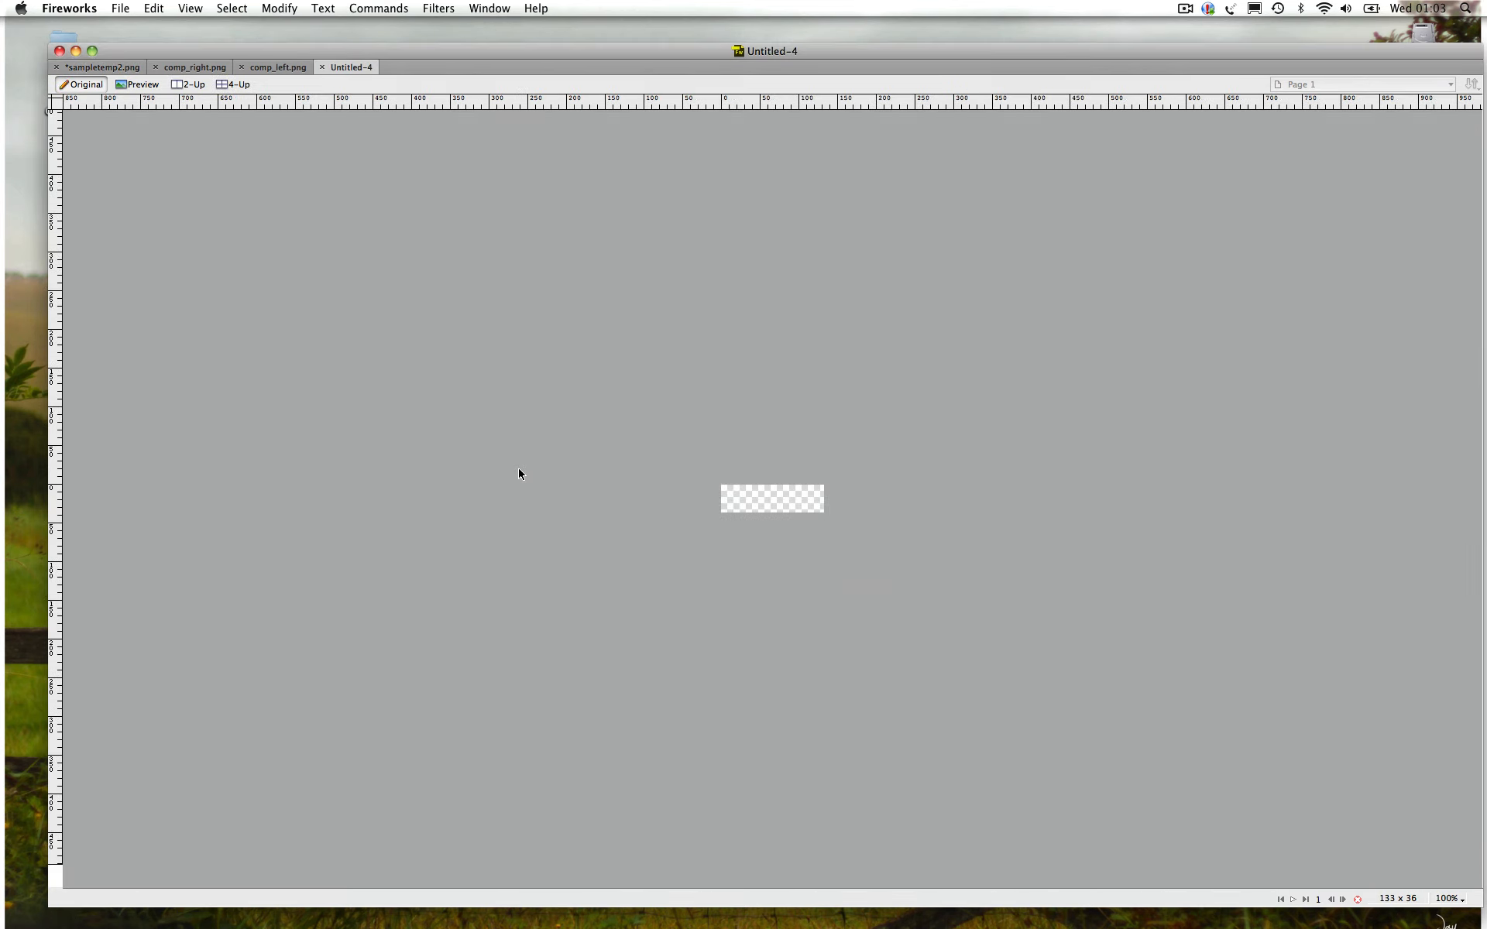
{"action": "key", "text": "super+v"}
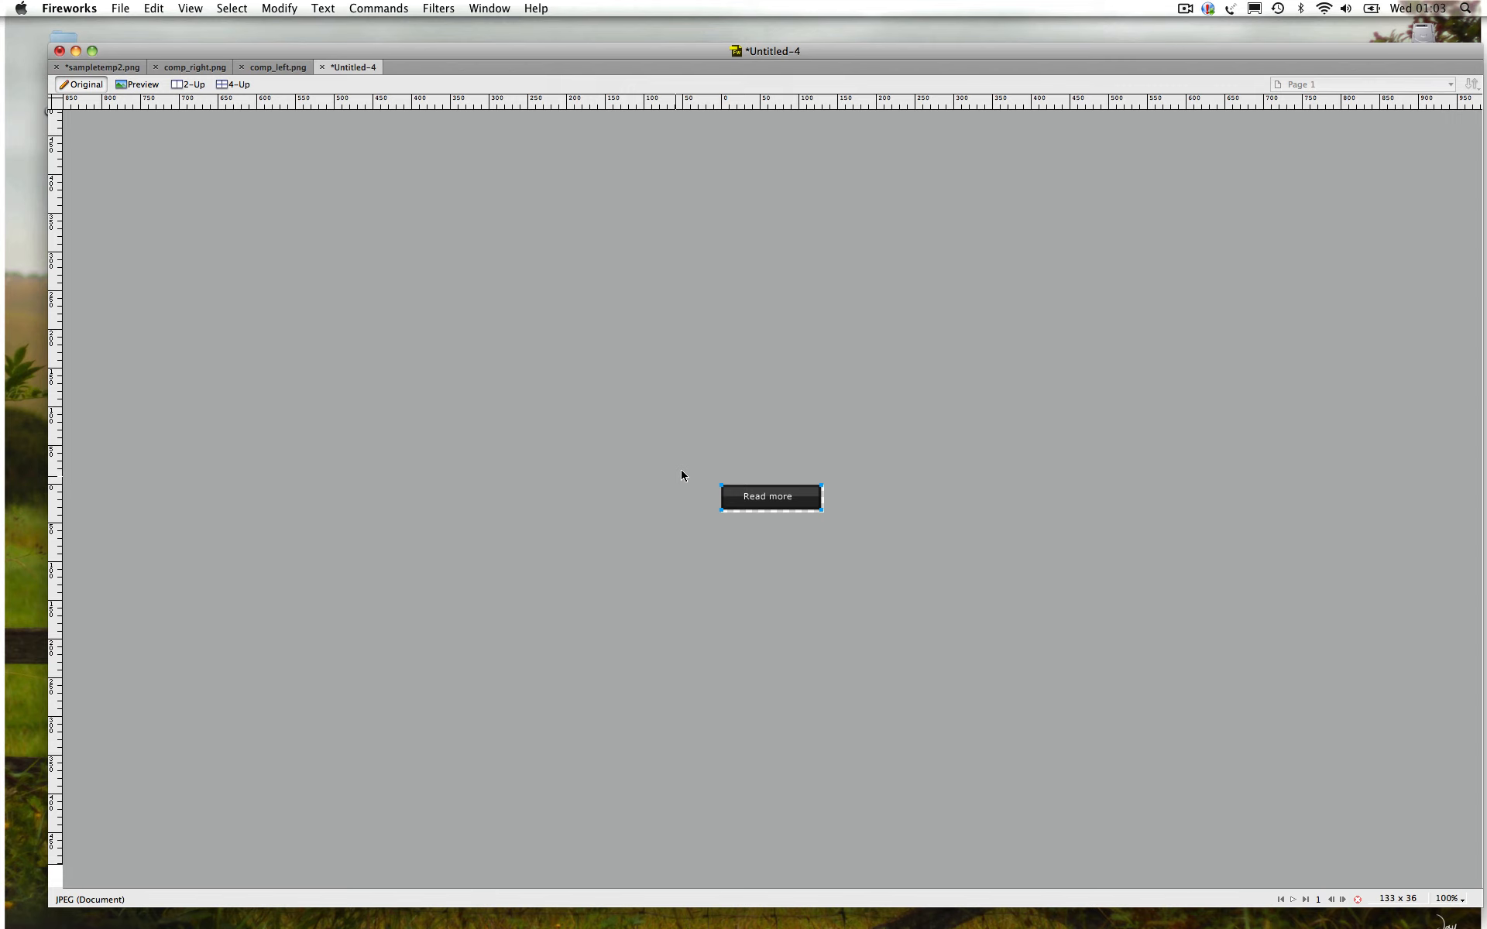
Nudge the pasted Read more button 3 pixels down and 2 pixels right on its canvas
{"action": "key", "text": "Down"}
{"action": "key", "text": "Down"}
{"action": "key", "text": "Down"}
{"action": "key", "text": "Right"}
{"action": "key", "text": "Right"}
{"action": "key", "text": "Right"}
{"action": "key", "text": "Left"}
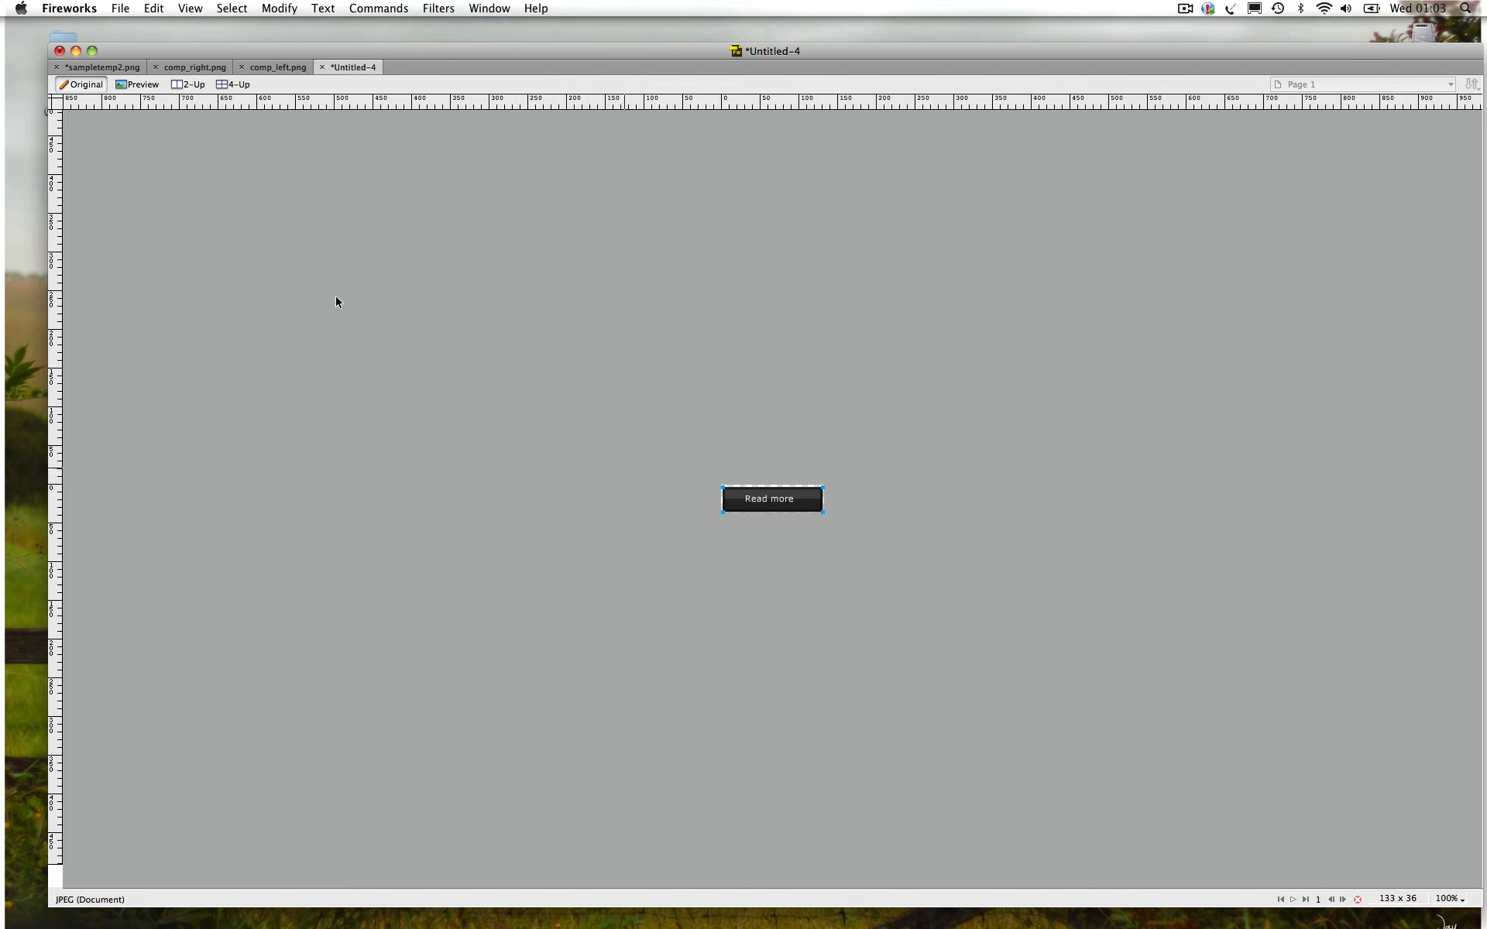
Save the button document as Fireworks PNG readmore_button.png in the images folder
{"action": "left_click", "coordinate": [121, 7]}
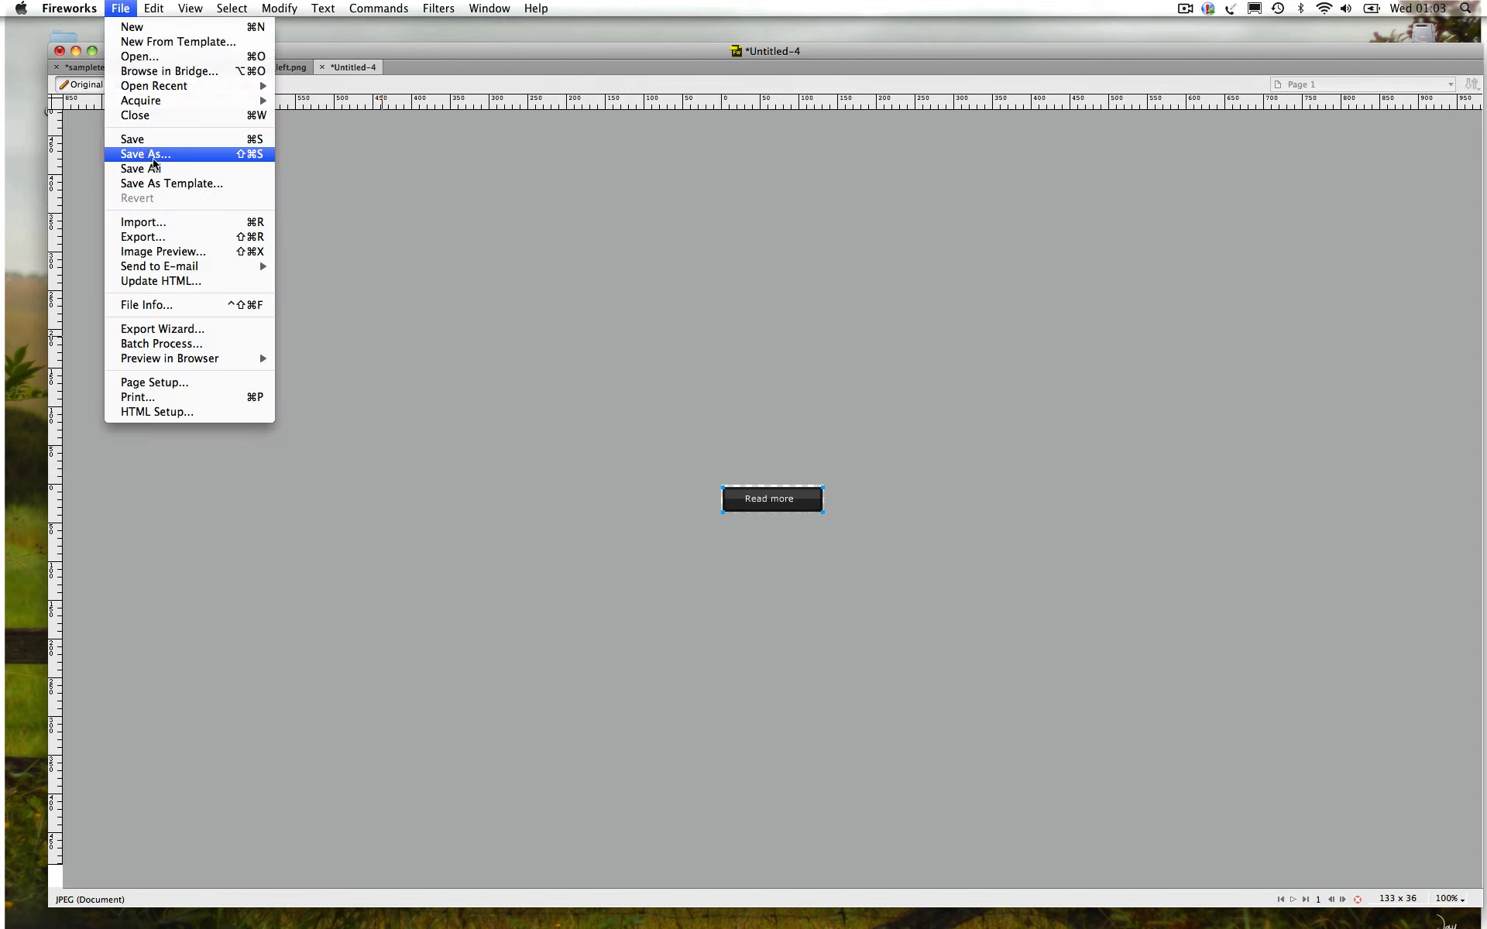
{"action": "left_click", "coordinate": [148, 154]}
{"action": "type", "text": "readmore"}
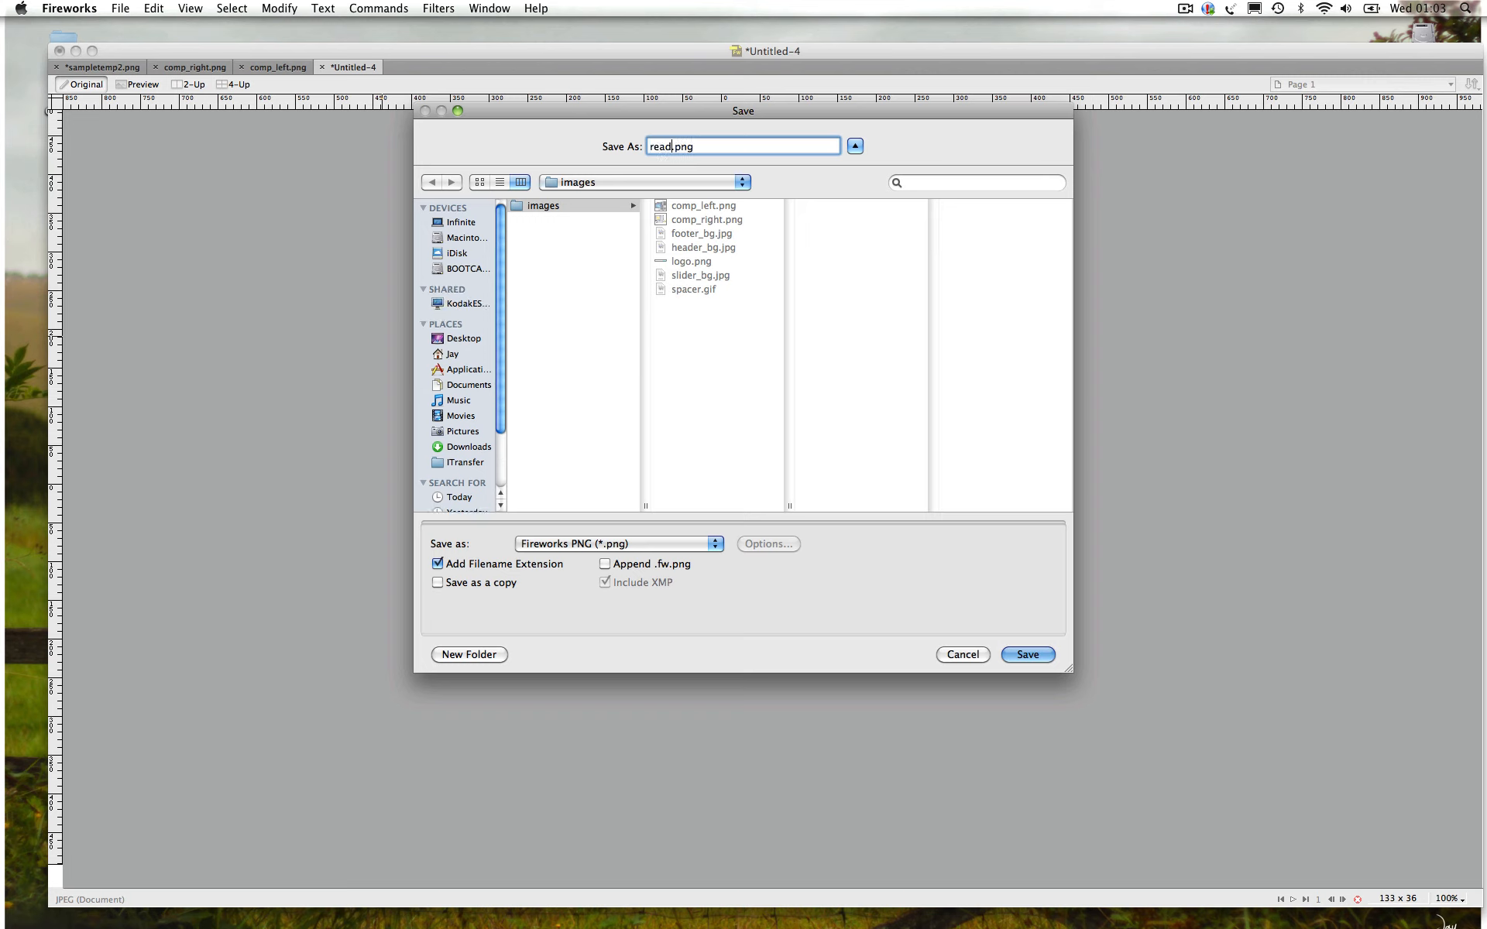
{"action": "type", "text": "_button"}
{"action": "key", "text": "Return"}
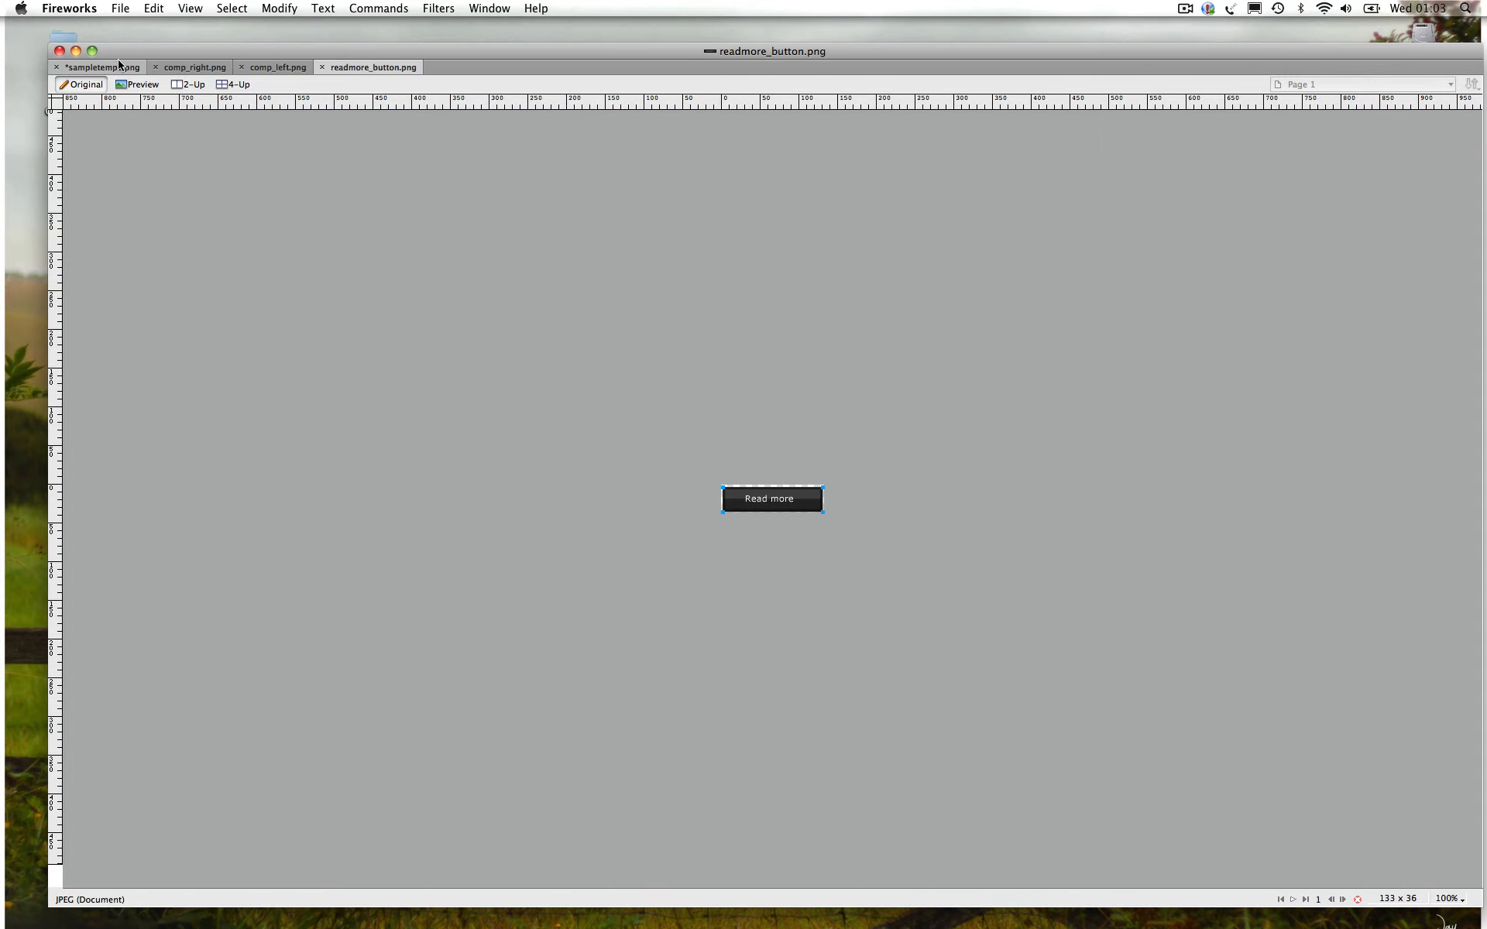
Return to sampletemp2.png and examine the font properties of the SLIDER TEXT and LOREM IPSUM headings
{"action": "left_click", "coordinate": [118, 68]}
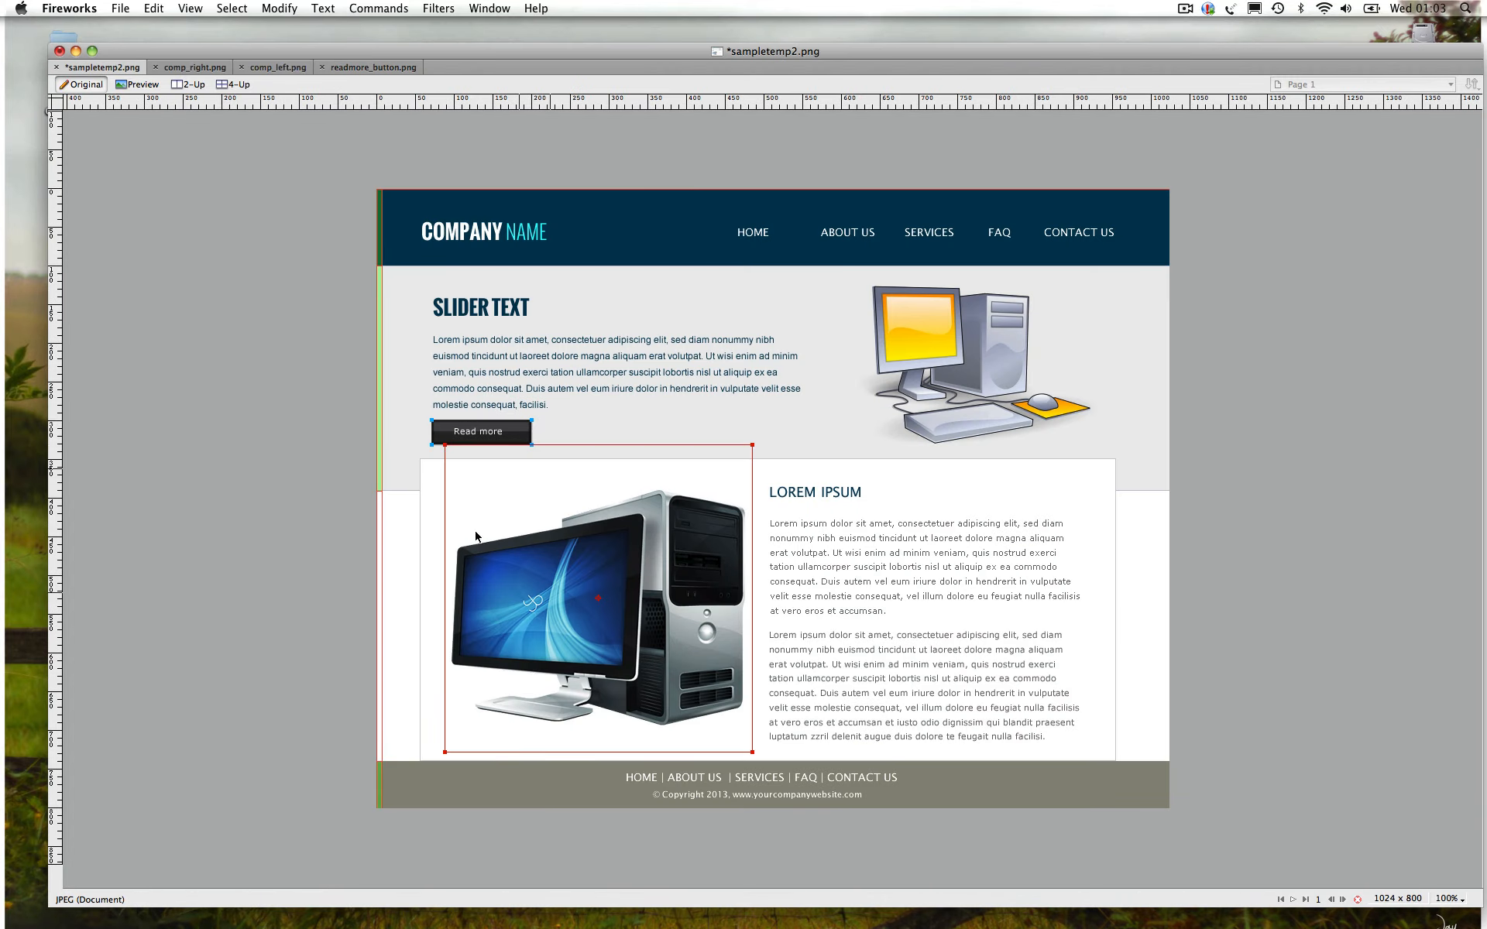
{"action": "left_click", "coordinate": [799, 493], "text": "shift"}
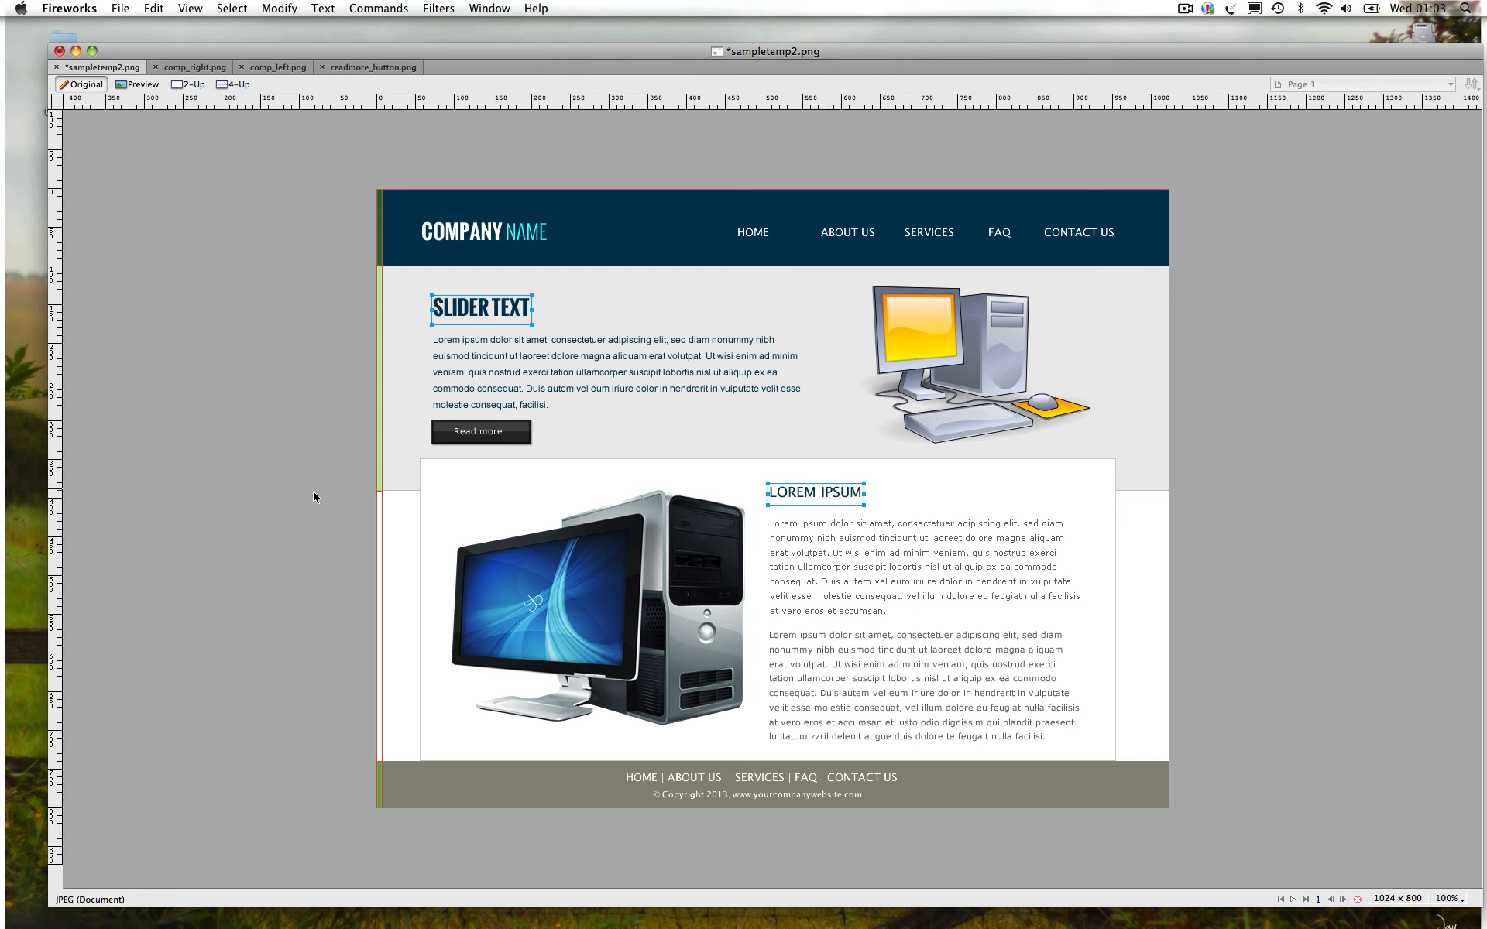
{"action": "key", "text": "Tab"}
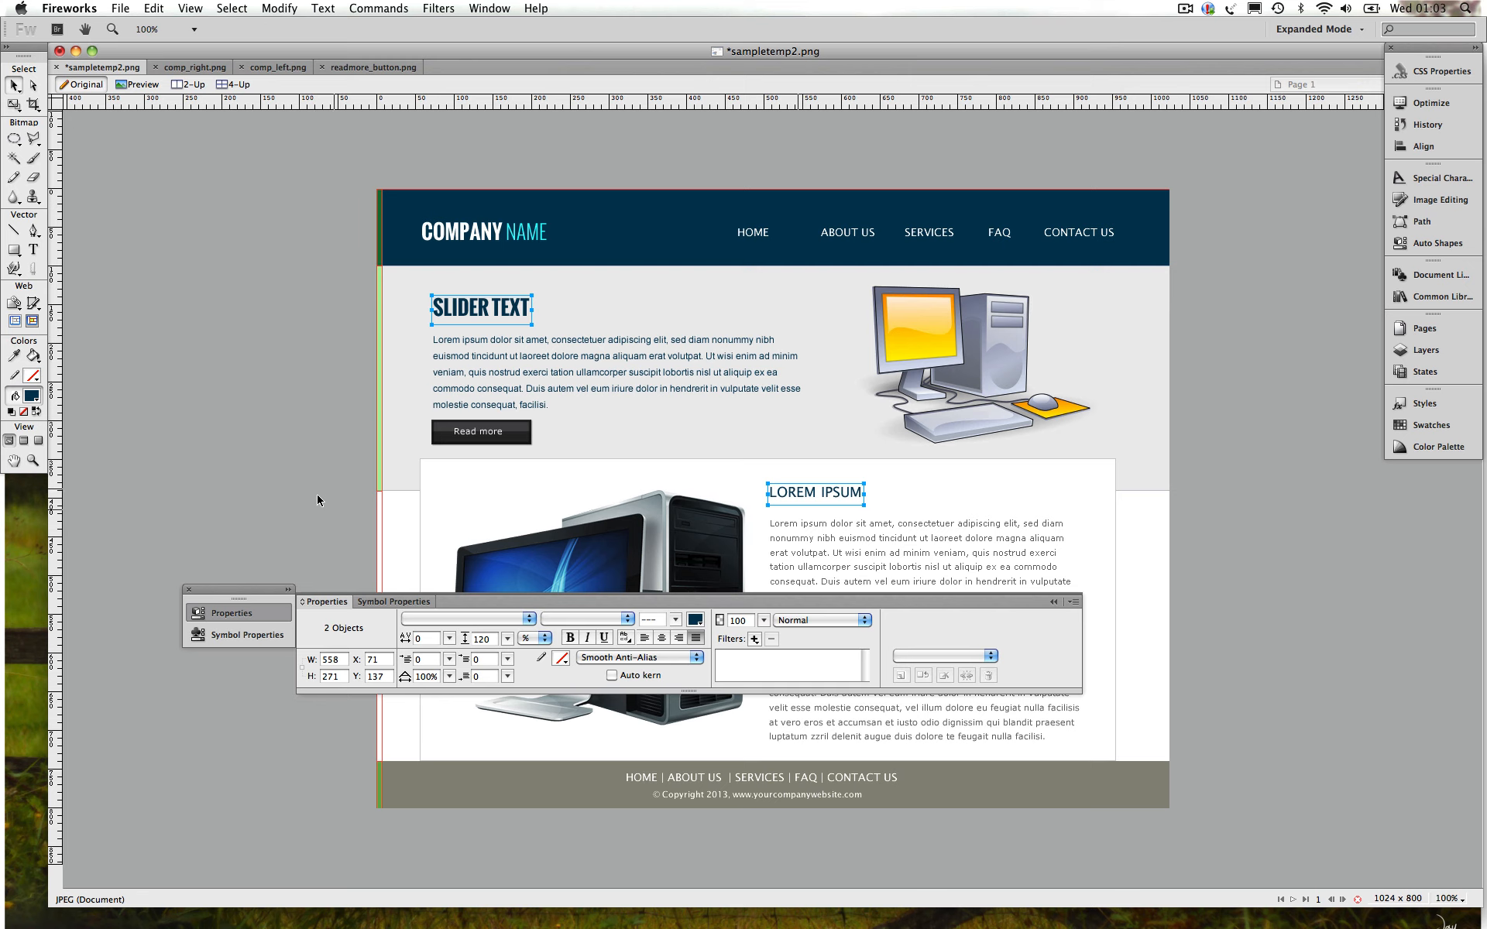
{"action": "left_click", "coordinate": [321, 500]}
{"action": "left_click", "coordinate": [500, 313]}
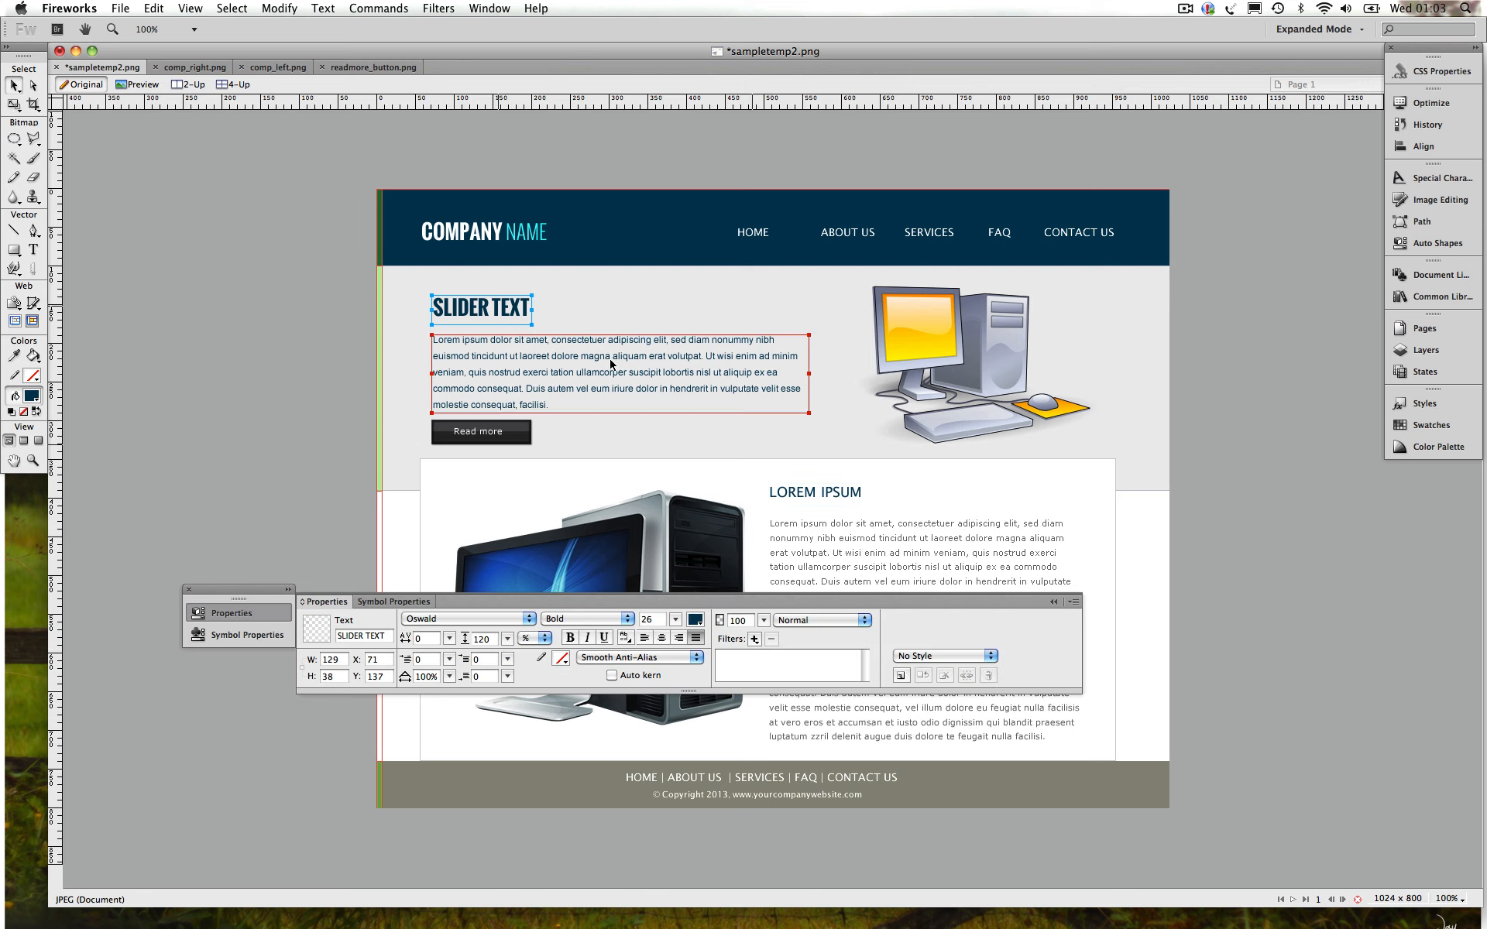
{"action": "left_click", "coordinate": [829, 494]}
{"action": "left_click", "coordinate": [524, 319], "text": "shift"}
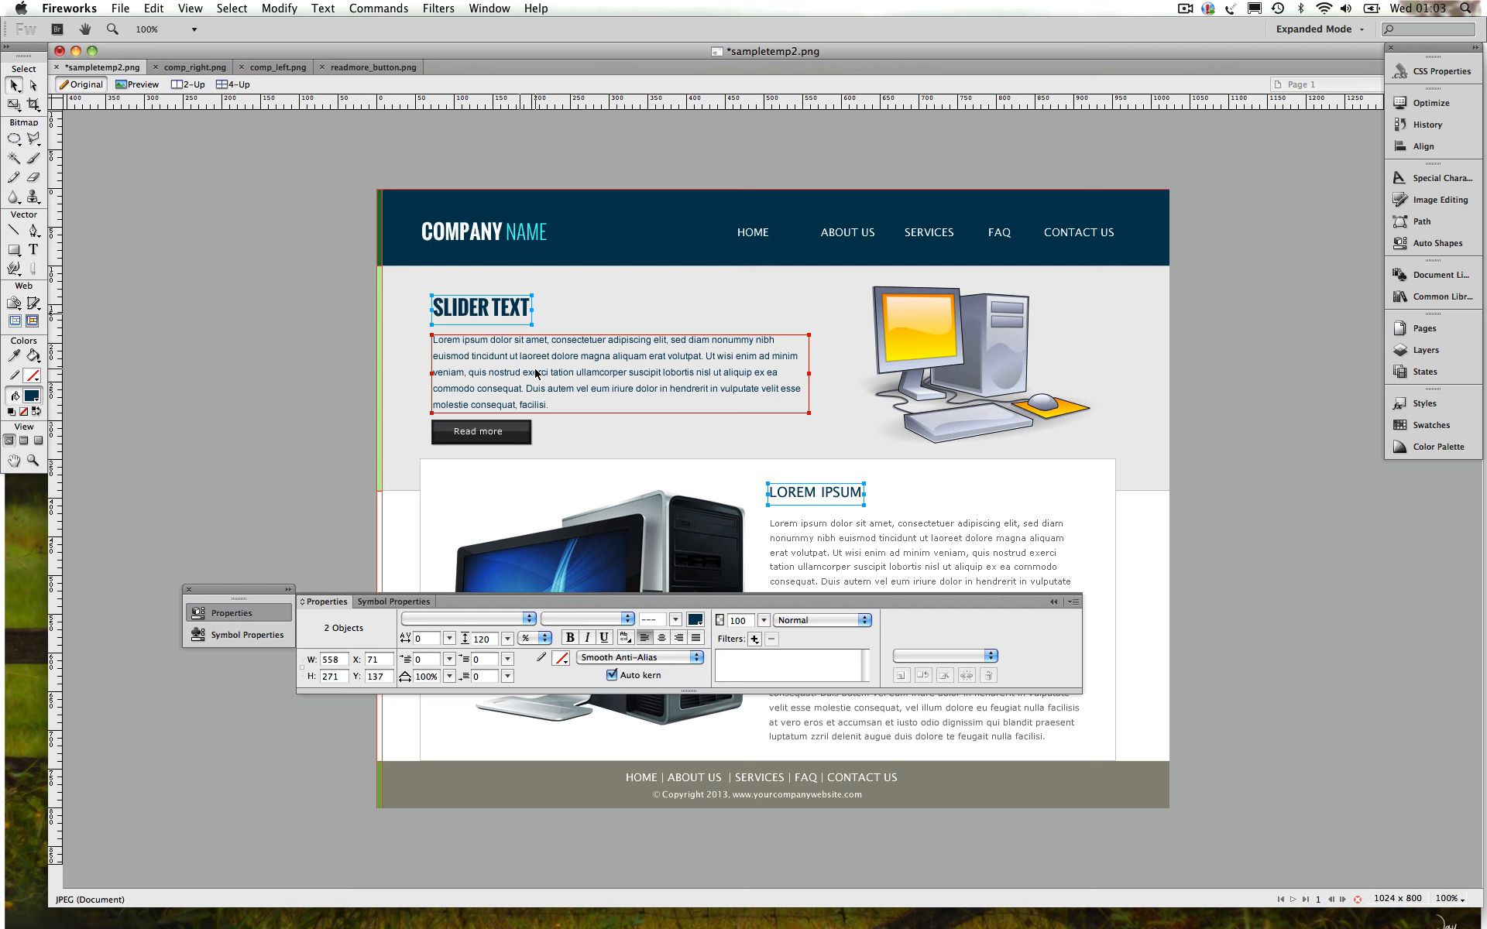
{"action": "left_click", "coordinate": [287, 430]}
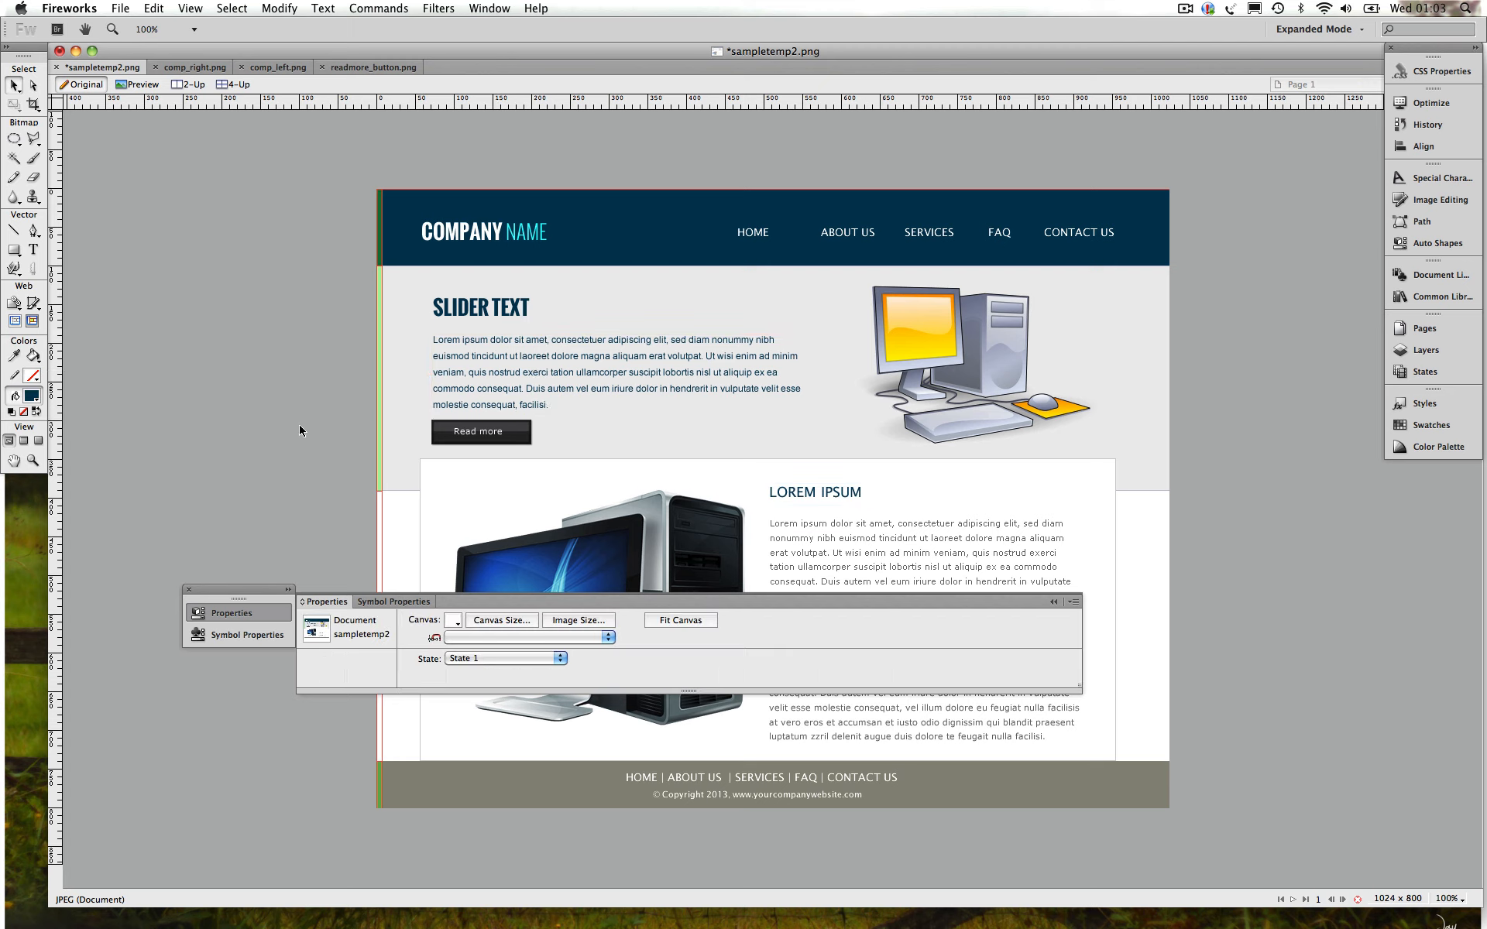
{"action": "left_click", "coordinate": [509, 312]}
{"action": "left_click", "coordinate": [856, 496]}
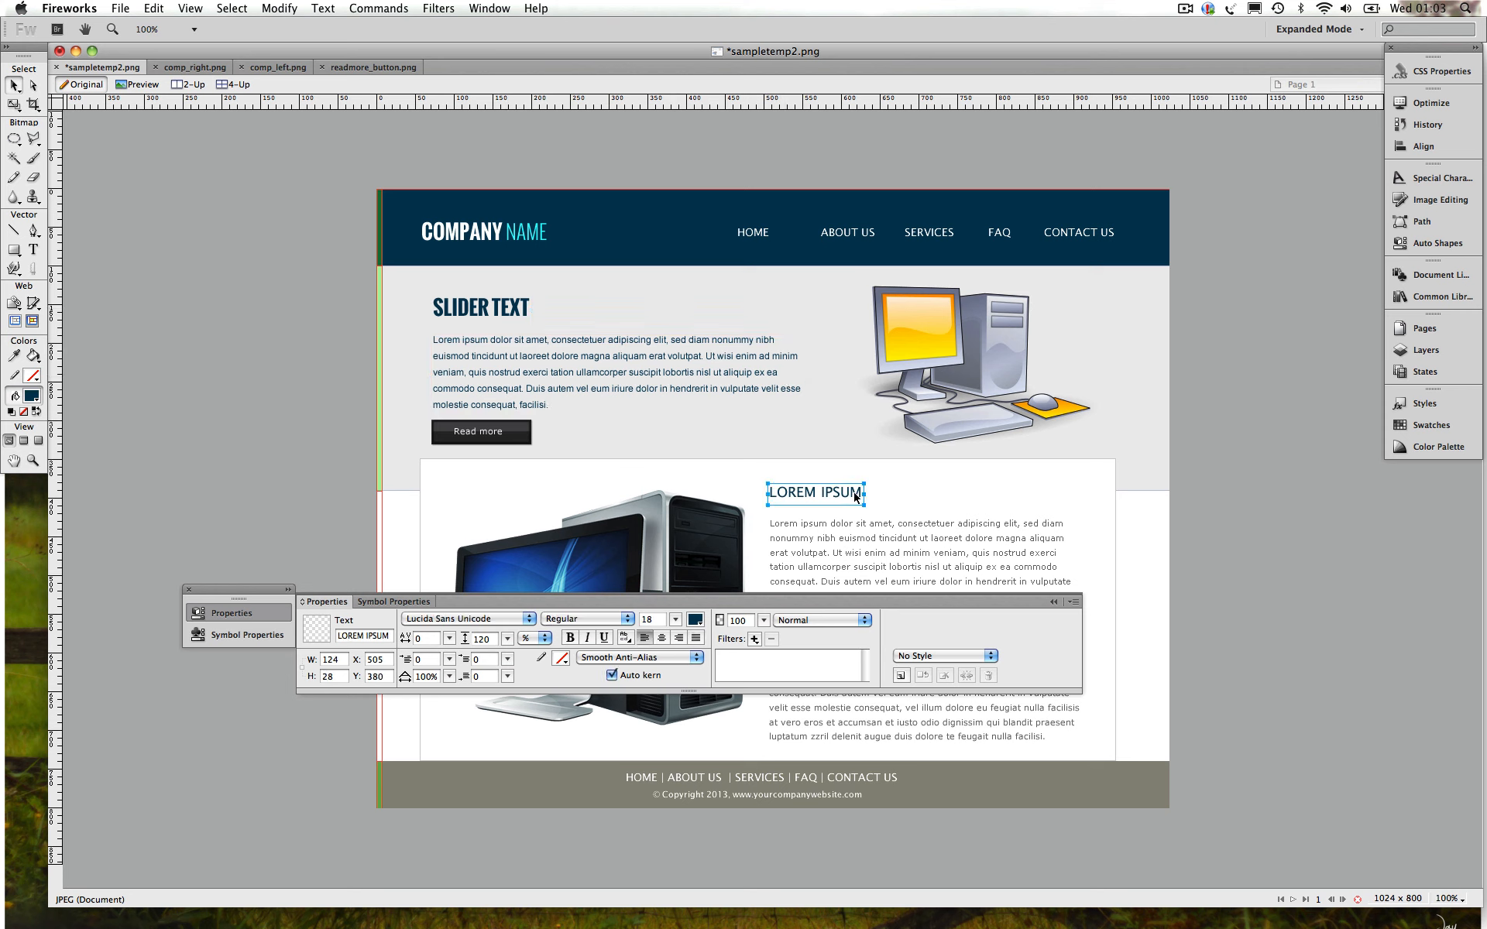
{"action": "left_click", "coordinate": [509, 307]}
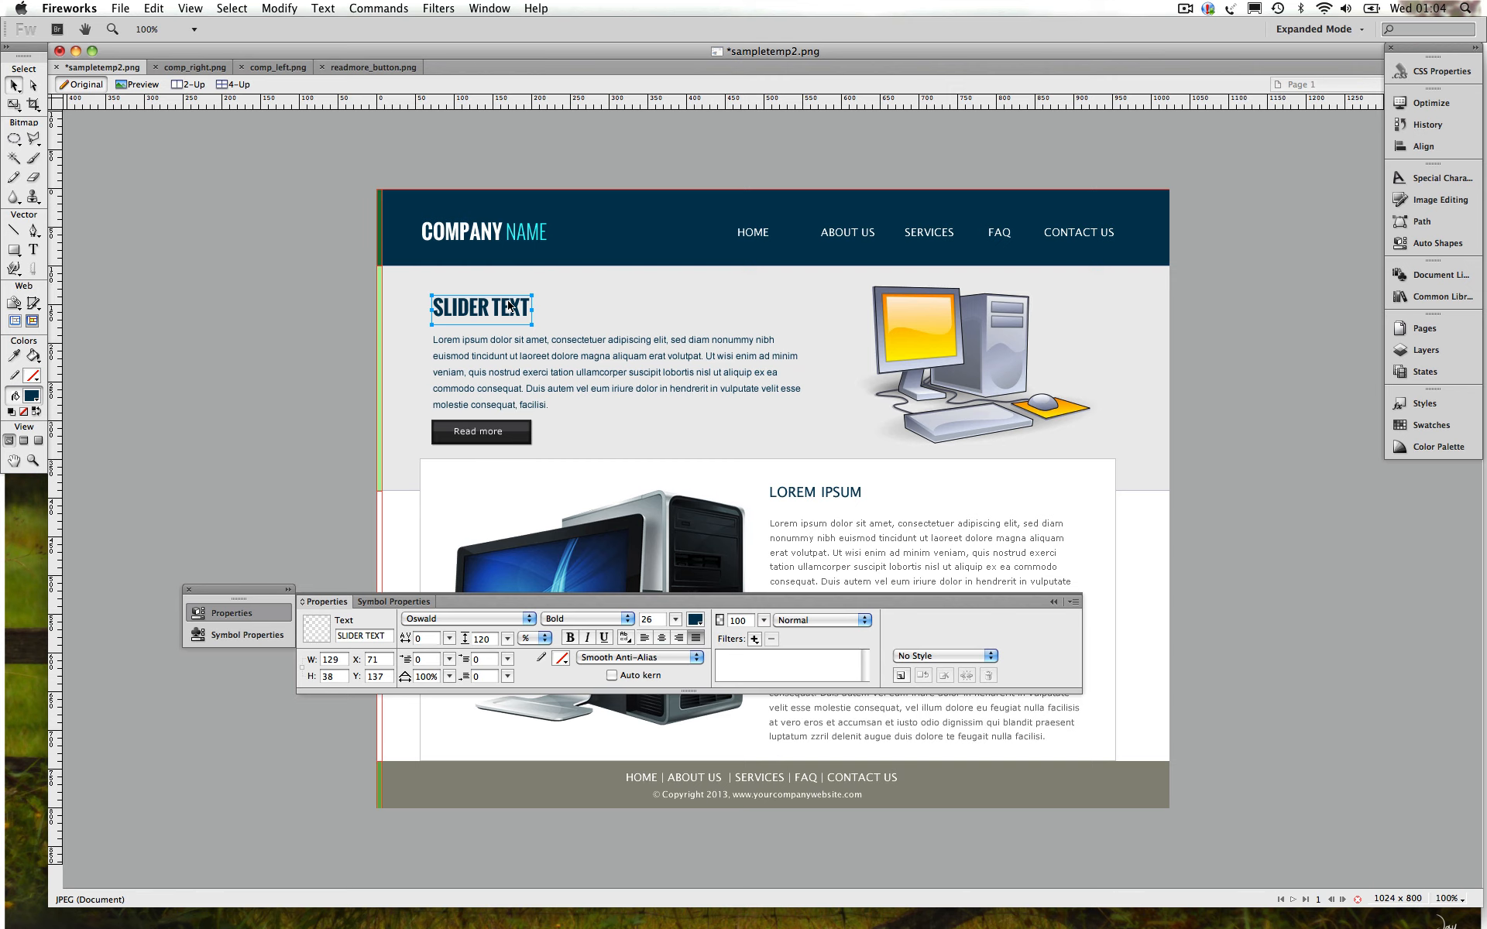
Copy the SLIDER TEXT heading from sampletemp2.png and paste it into a new transparent 125 x 25 pixel document
{"action": "left_click", "coordinate": [120, 8]}
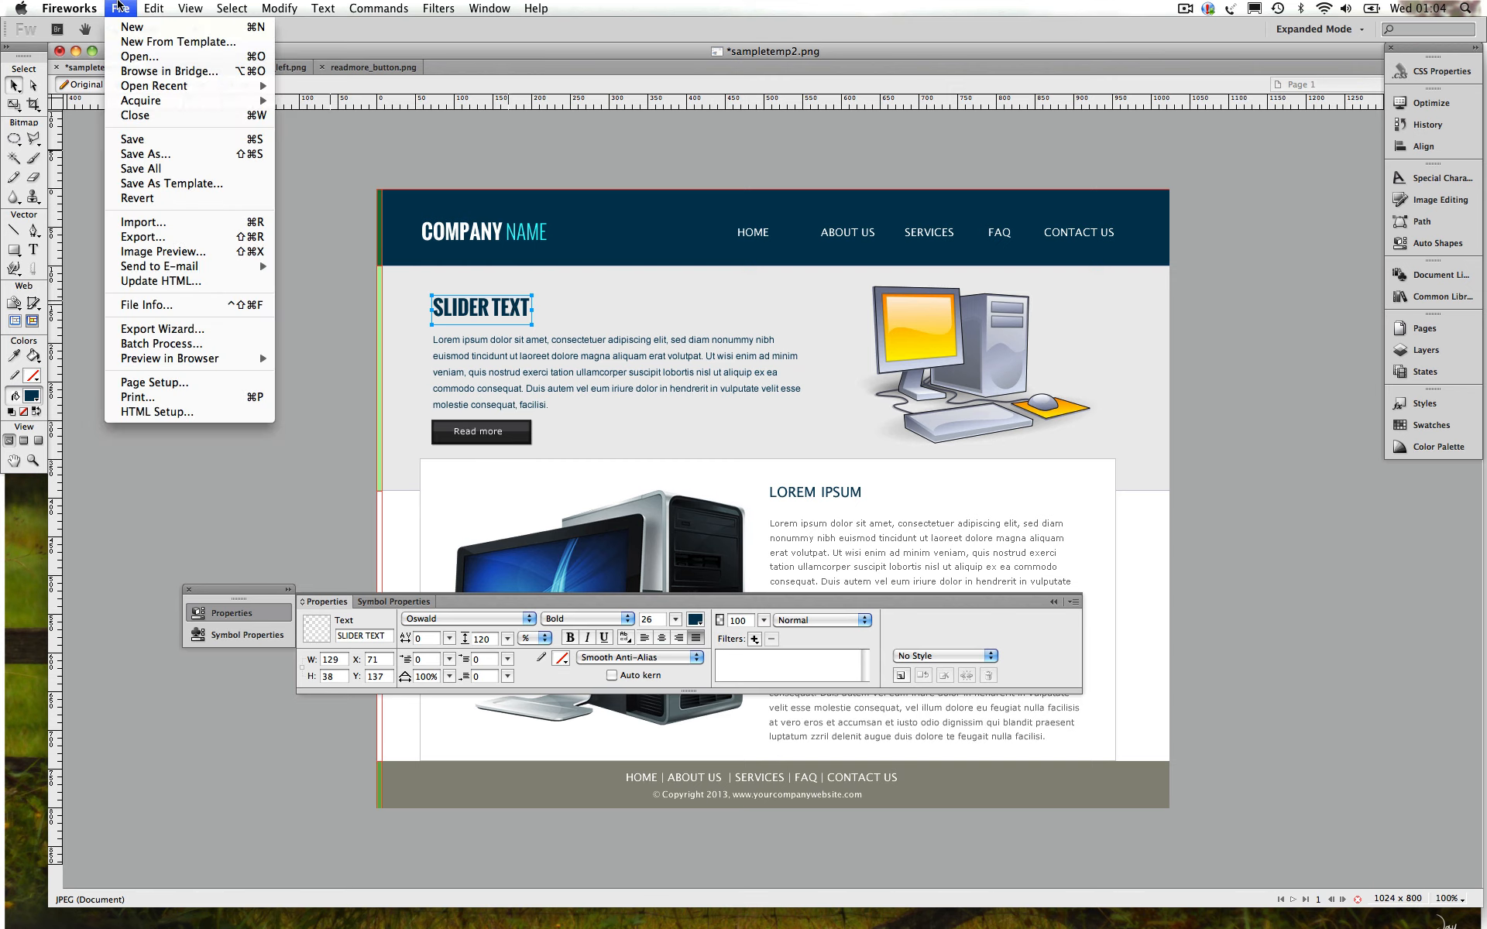
{"action": "left_click", "coordinate": [128, 30]}
{"action": "key", "text": "Return"}
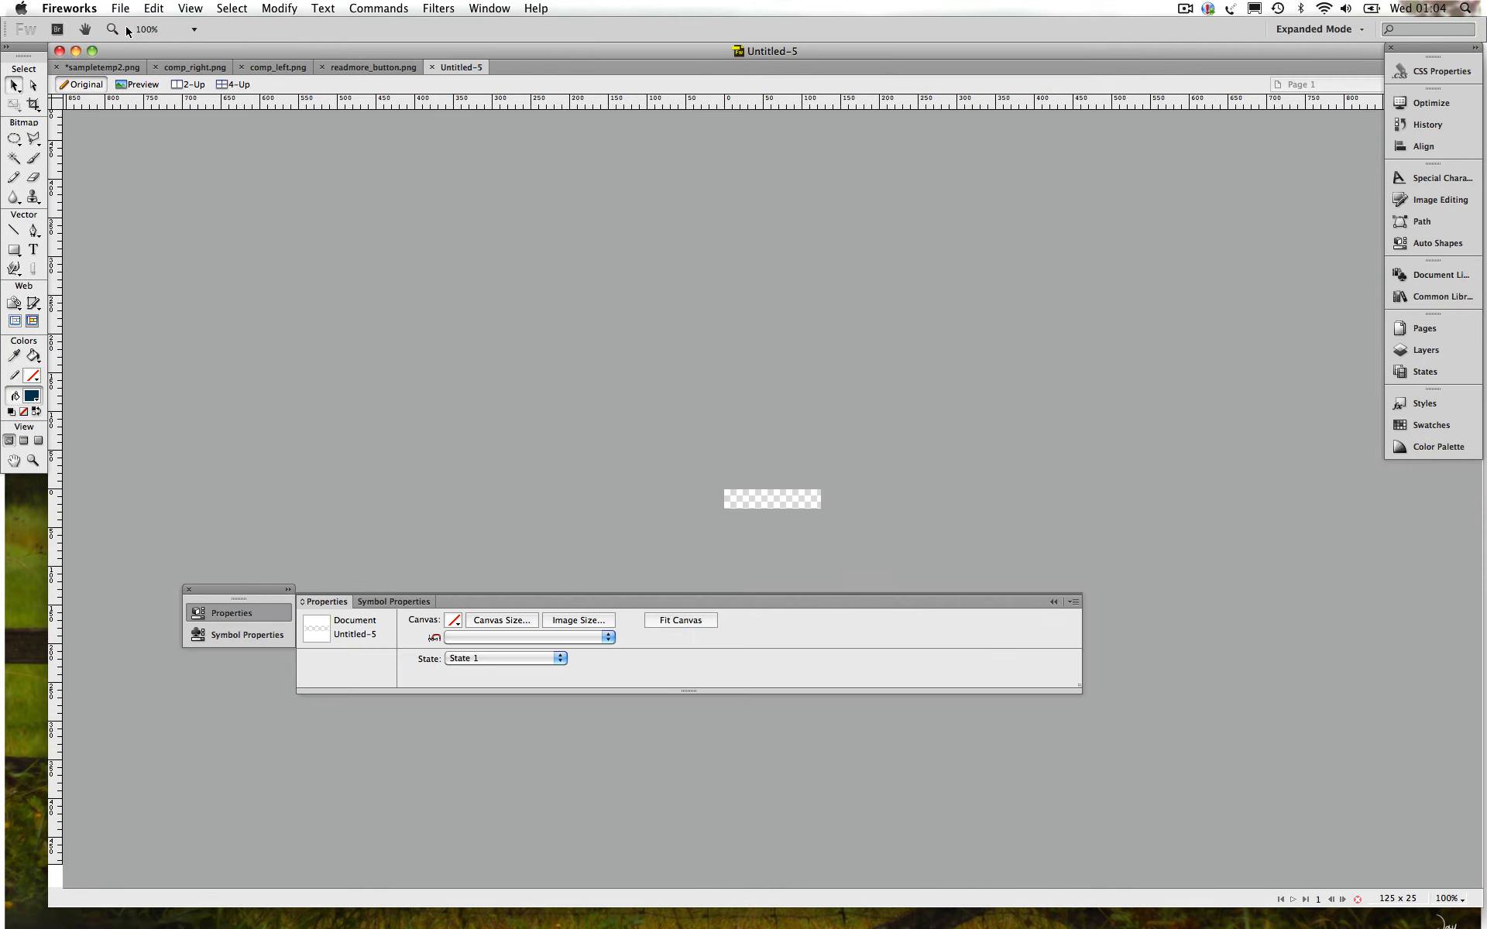
{"action": "key", "text": "super+v"}
Save the slider heading document as Fireworks PNG Slidertext.png in the images folder
{"action": "left_click", "coordinate": [121, 9]}
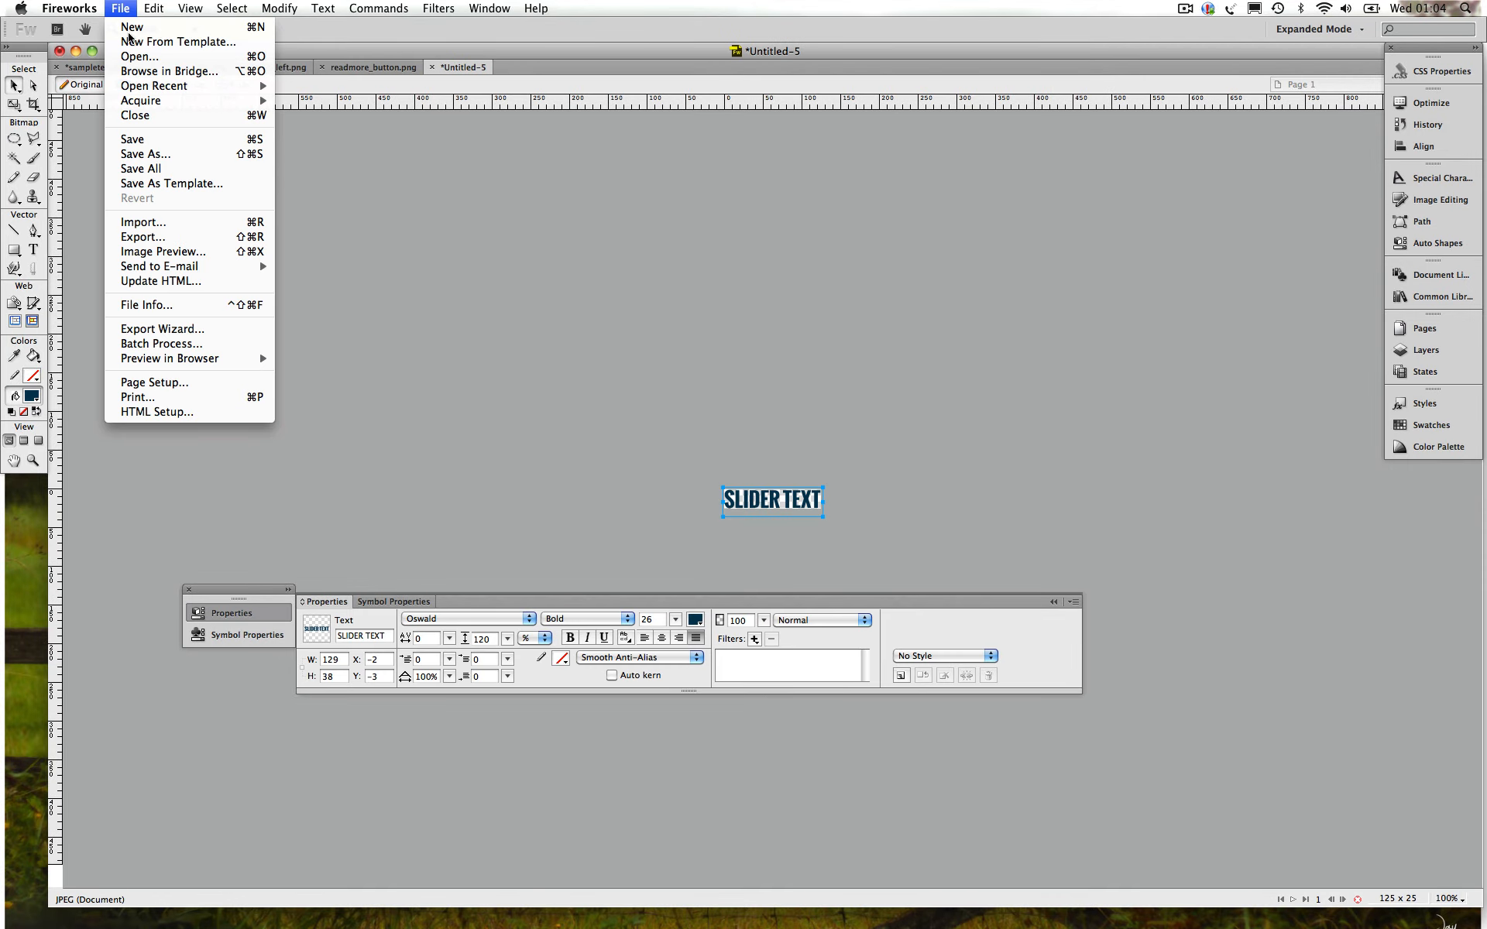
{"action": "left_click", "coordinate": [149, 154]}
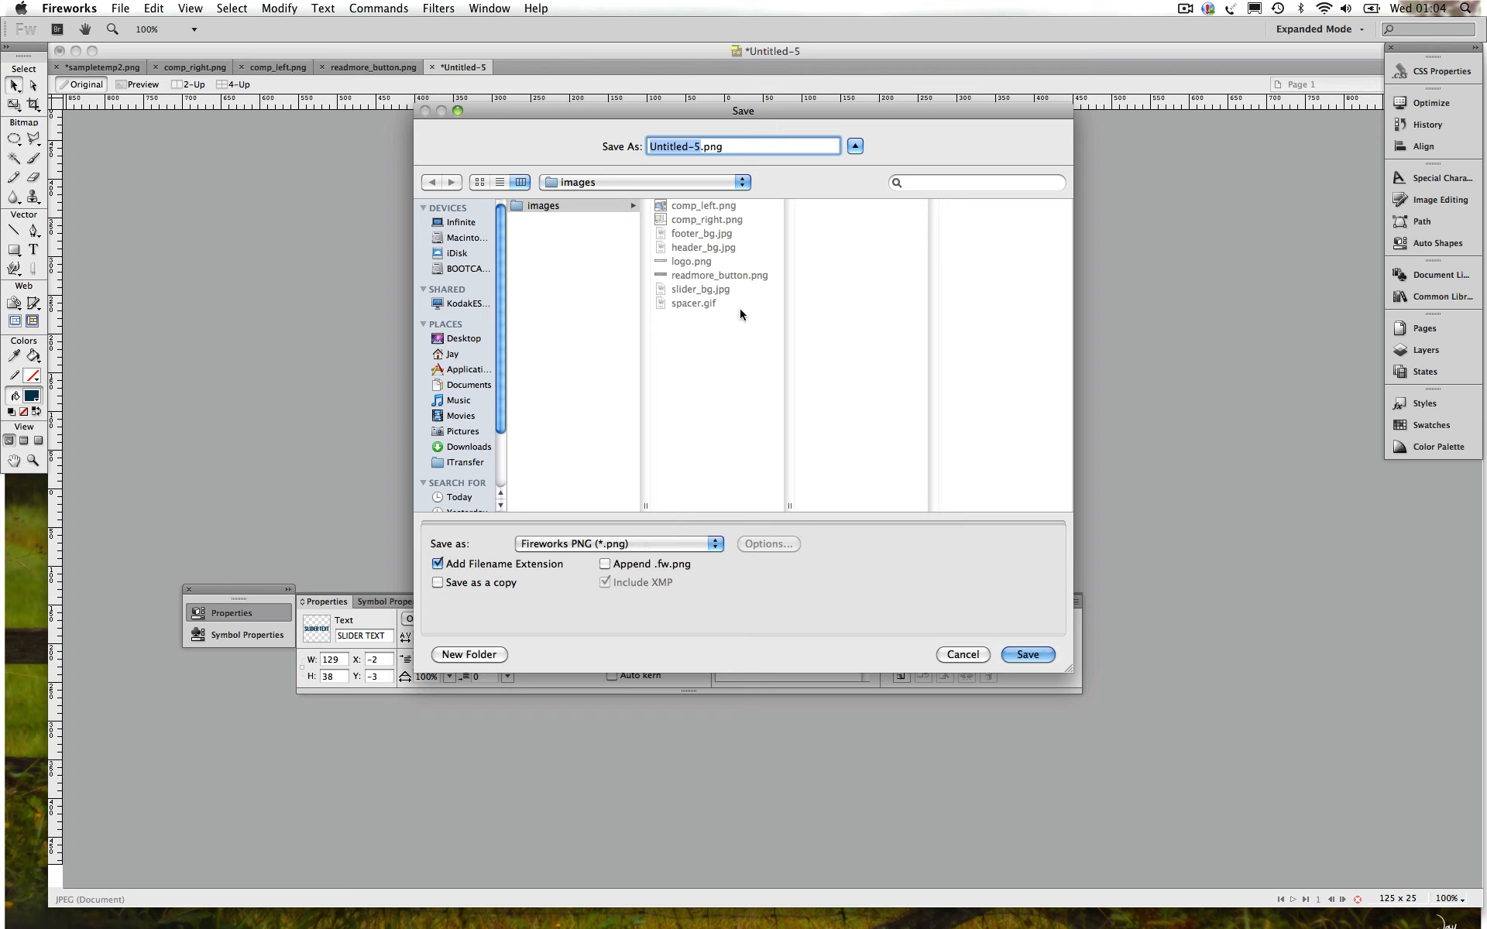
{"action": "left_click", "coordinate": [657, 552]}
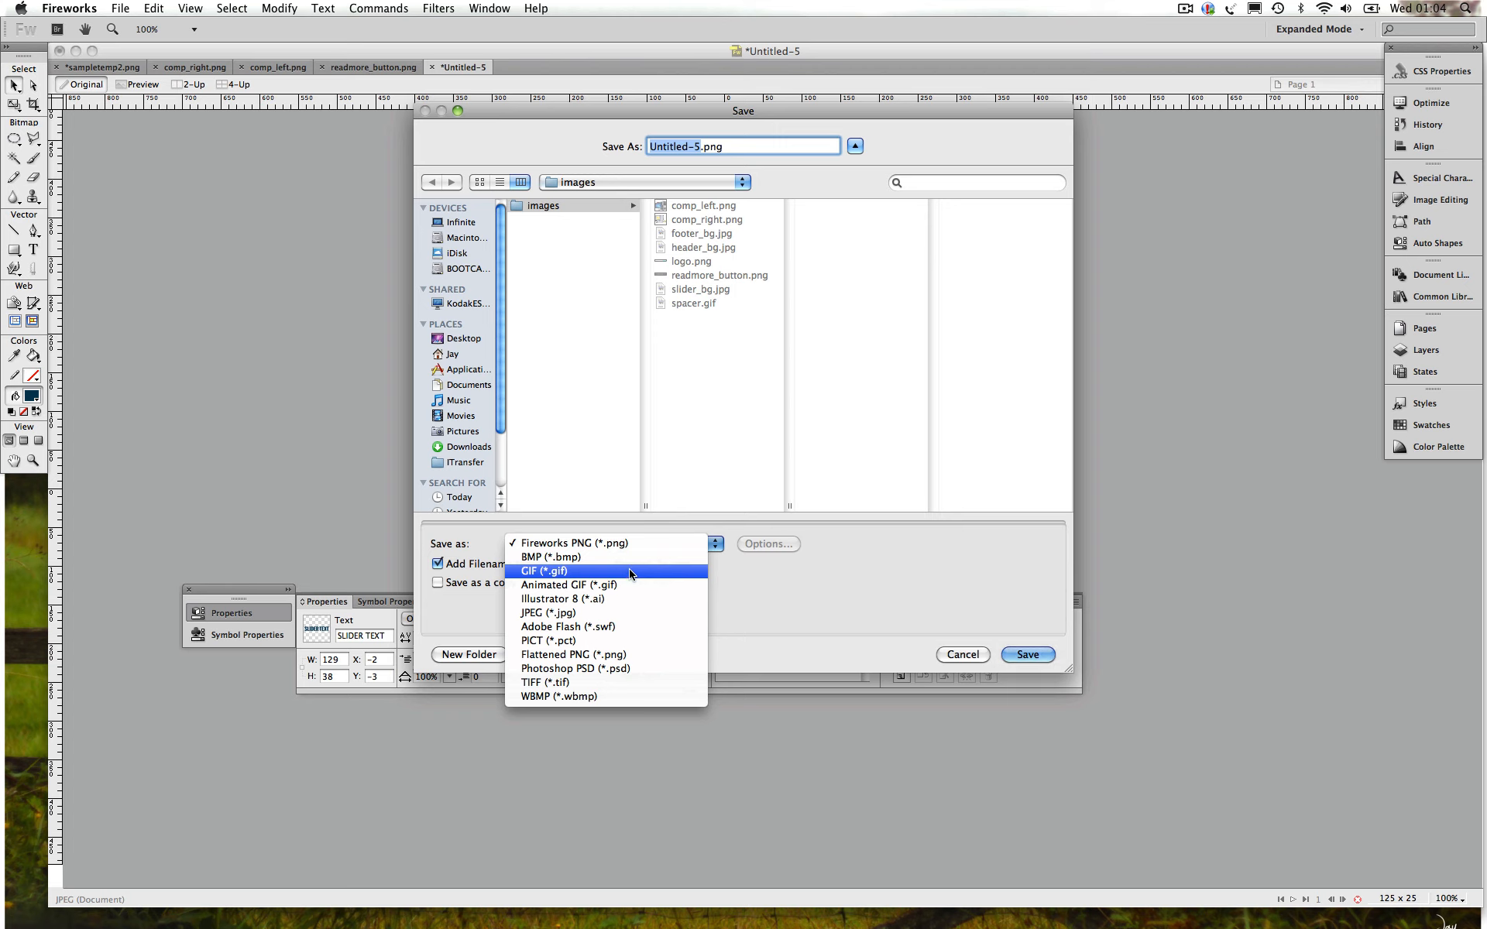
{"action": "left_click", "coordinate": [809, 582]}
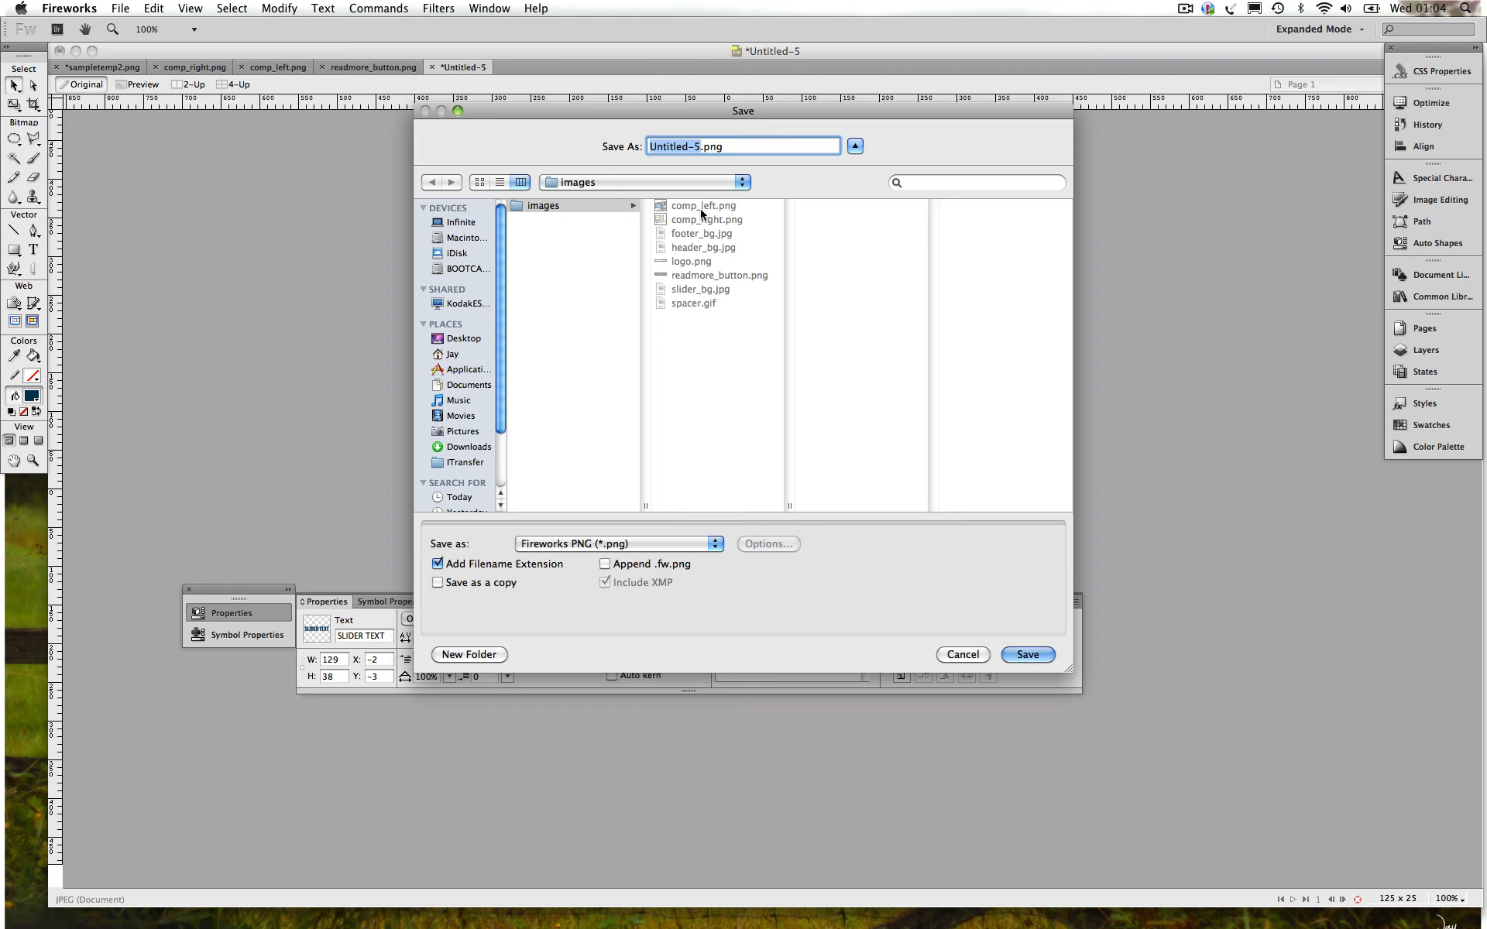
{"action": "type", "text": "Slidertext"}
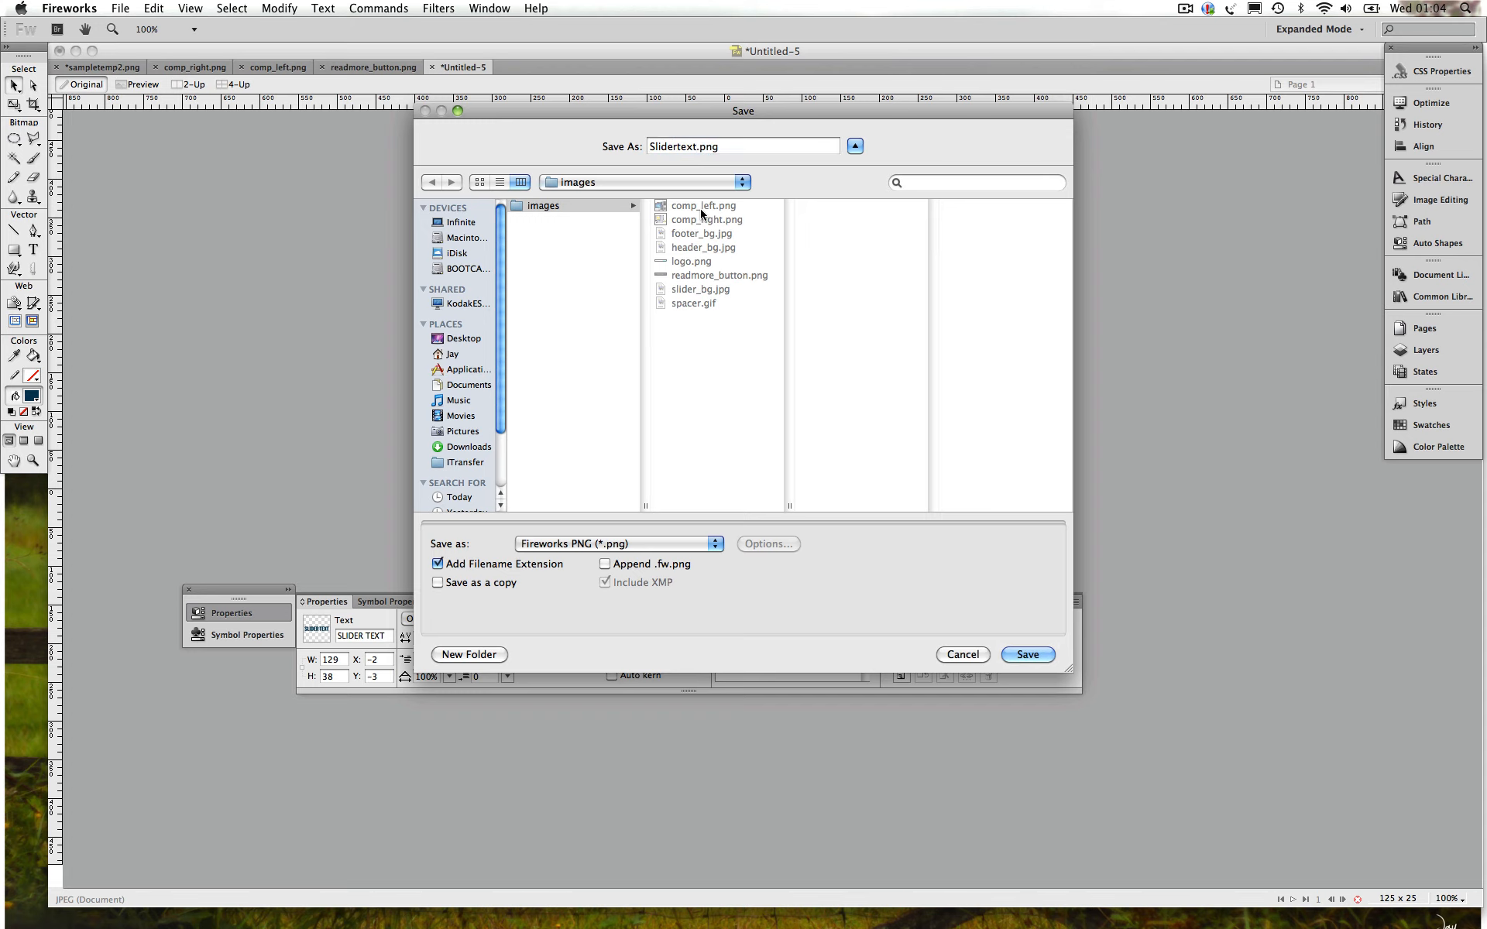
{"action": "key", "text": "Return"}
Copy the LOREM IPSUM heading from sampletemp2.png and paste it into a new transparent 117 x 15 pixel document
{"action": "left_click", "coordinate": [91, 65]}
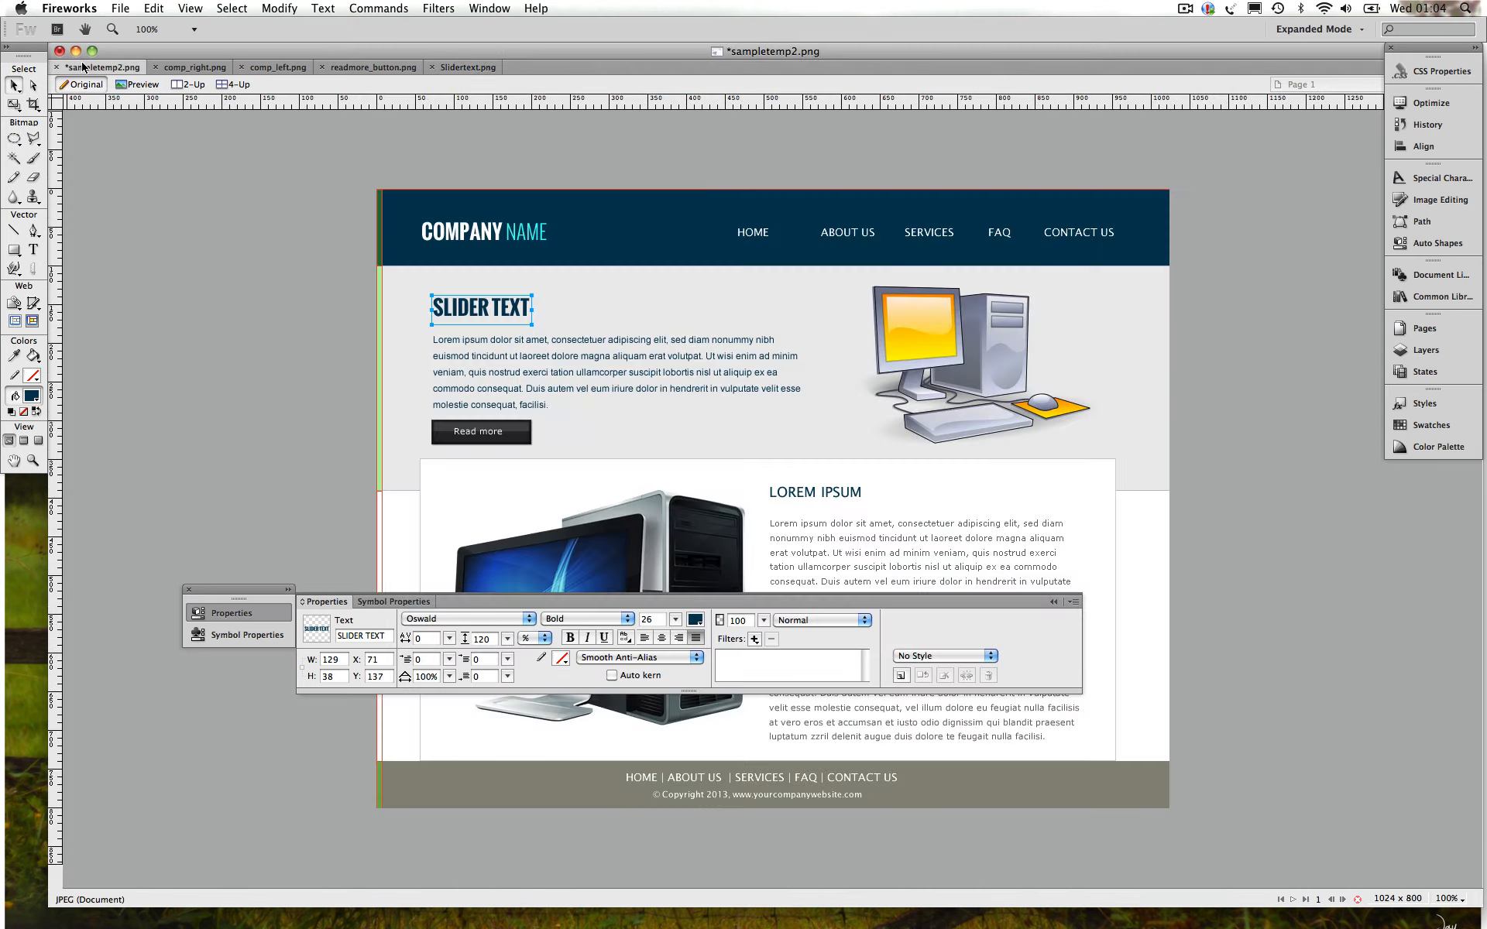
{"action": "left_click", "coordinate": [836, 498]}
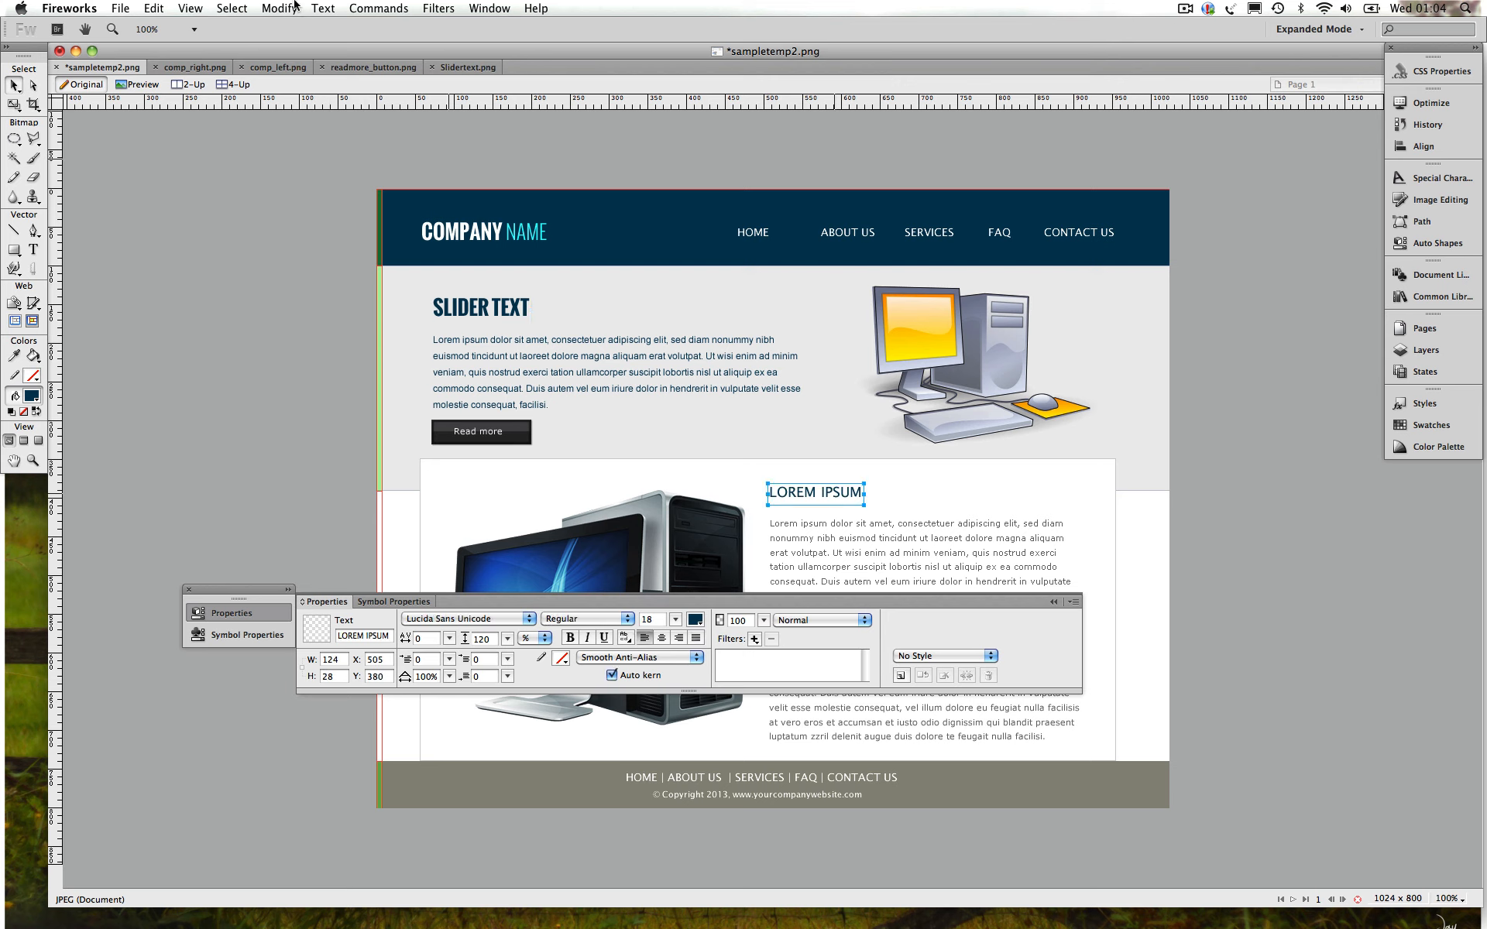
{"action": "left_click", "coordinate": [121, 8]}
{"action": "left_click", "coordinate": [127, 29]}
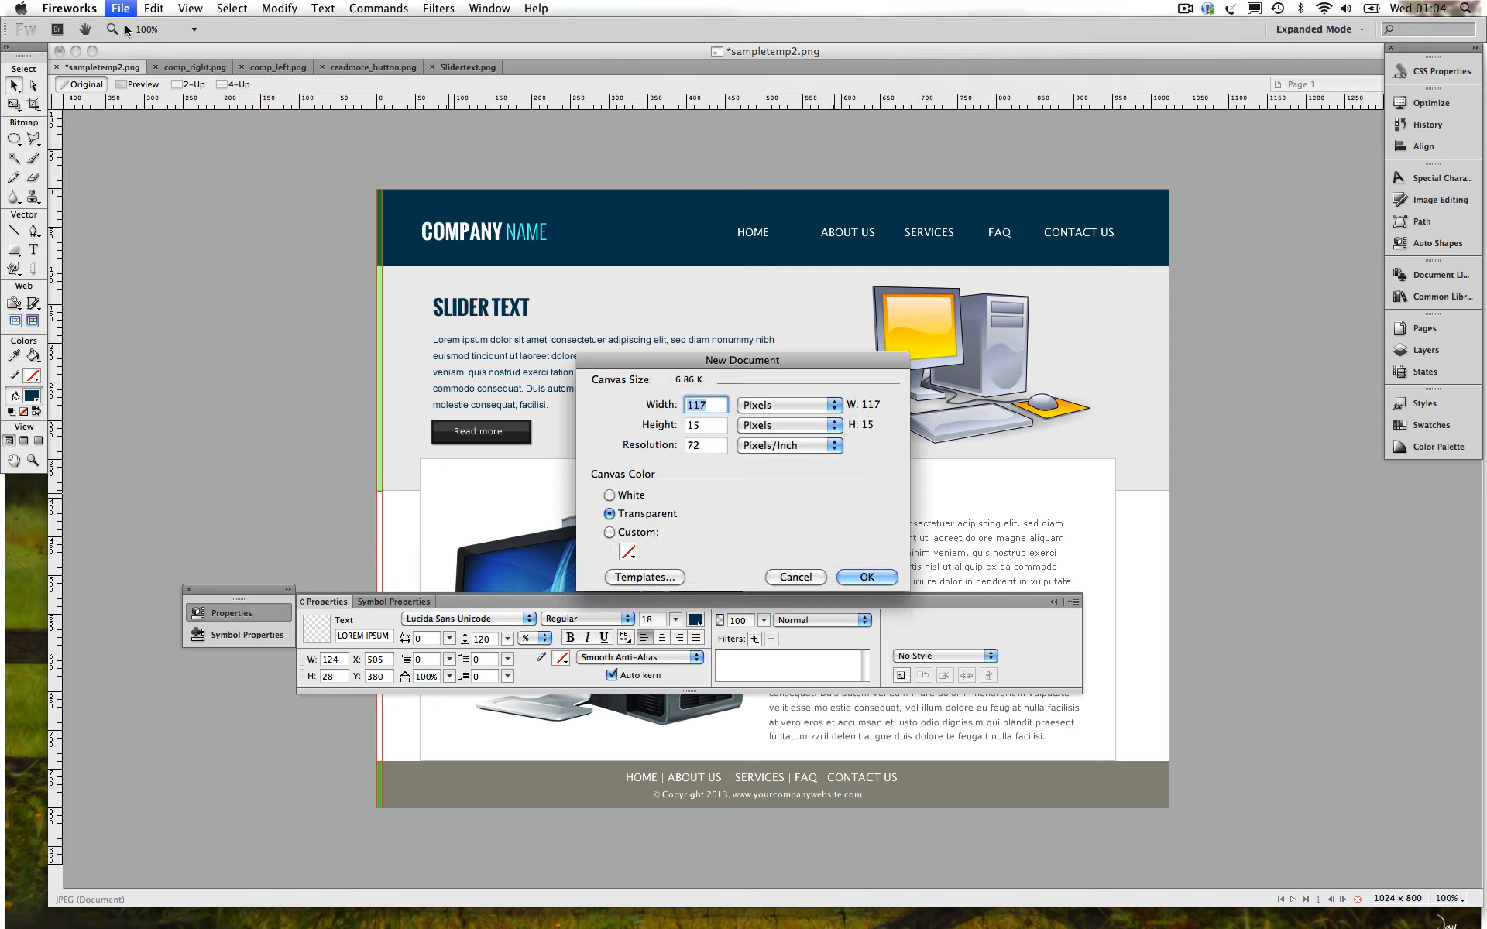
{"action": "key", "text": "Return"}
{"action": "key", "text": "super+v"}
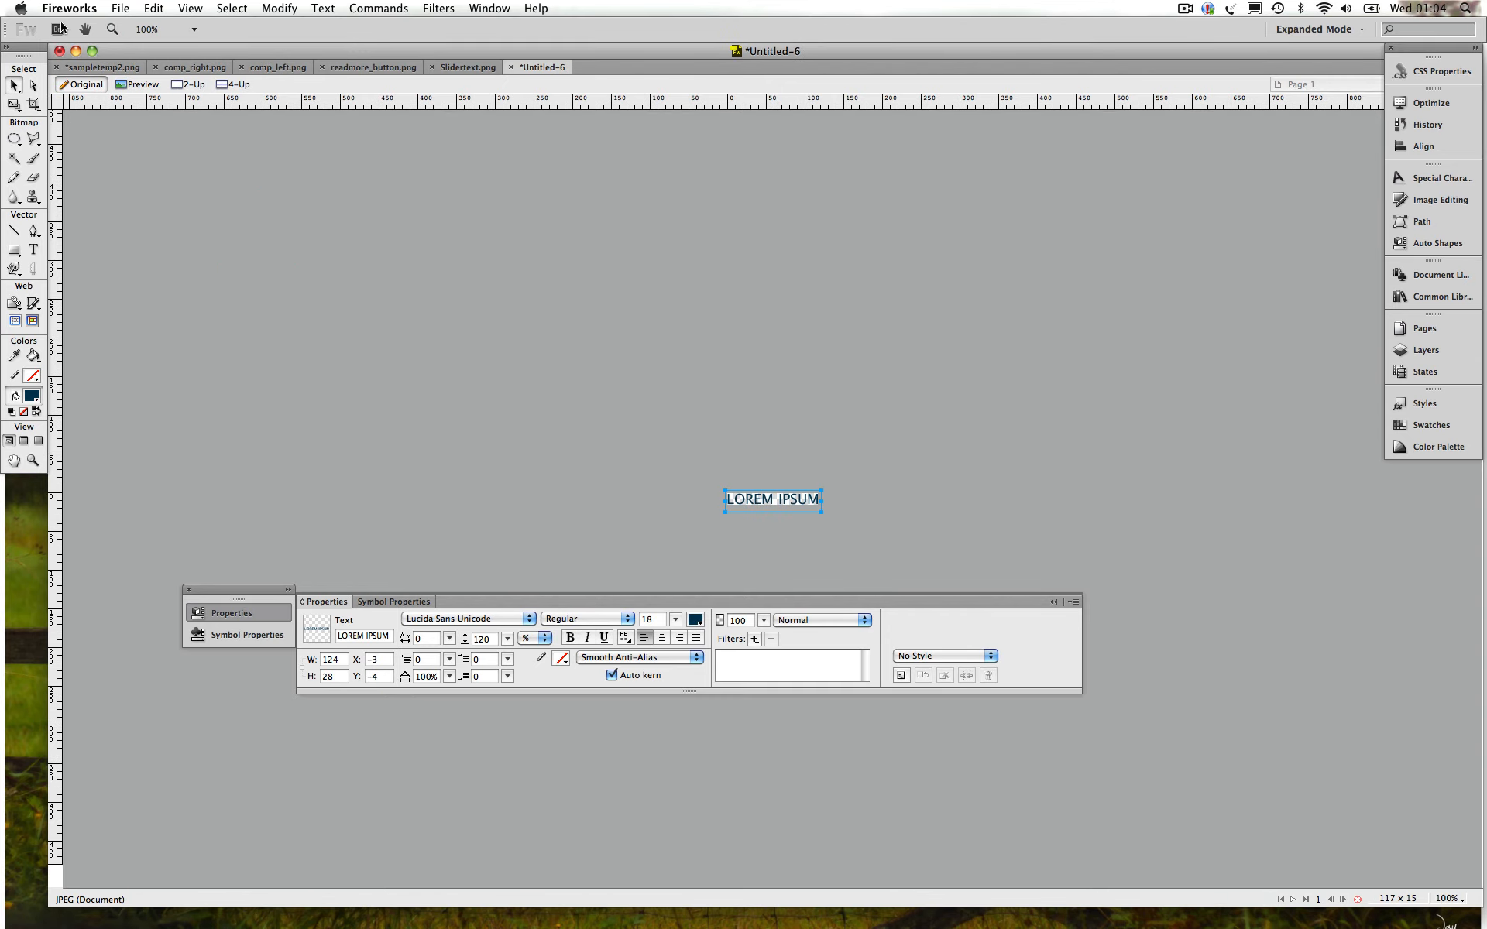
Save the content heading document as Fireworks PNG content_title.png in the images folder
{"action": "left_click", "coordinate": [121, 8]}
{"action": "left_click", "coordinate": [146, 154]}
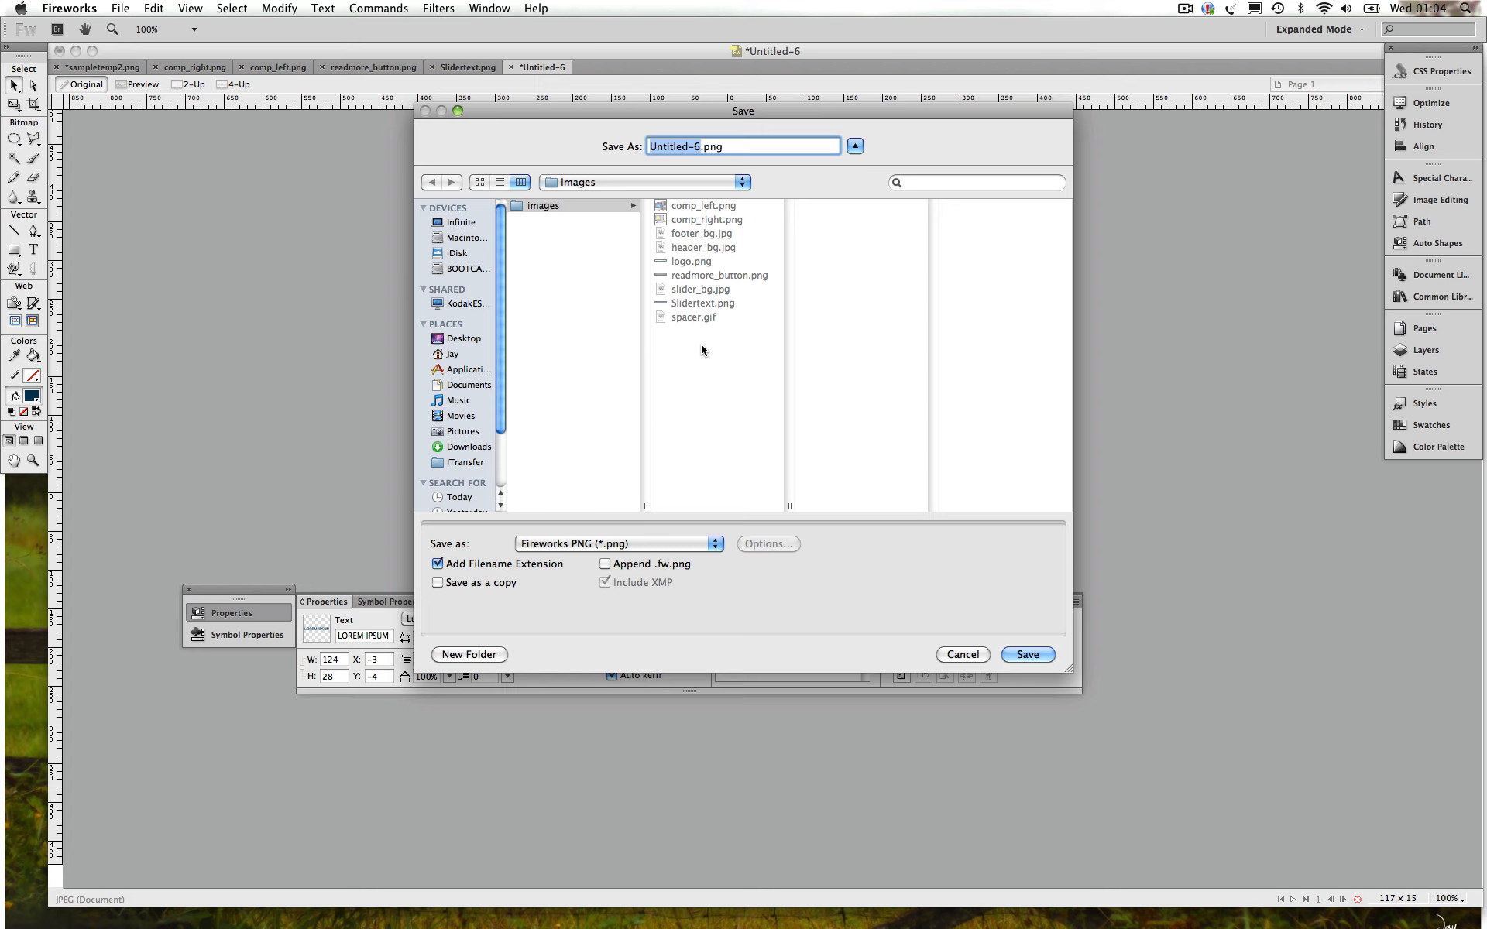
{"action": "type", "text": "content_totl"}
{"action": "key", "text": "BackSpace"}
{"action": "key", "text": "BackSpace"}
{"action": "key", "text": "BackSpace"}
{"action": "type", "text": "itle"}
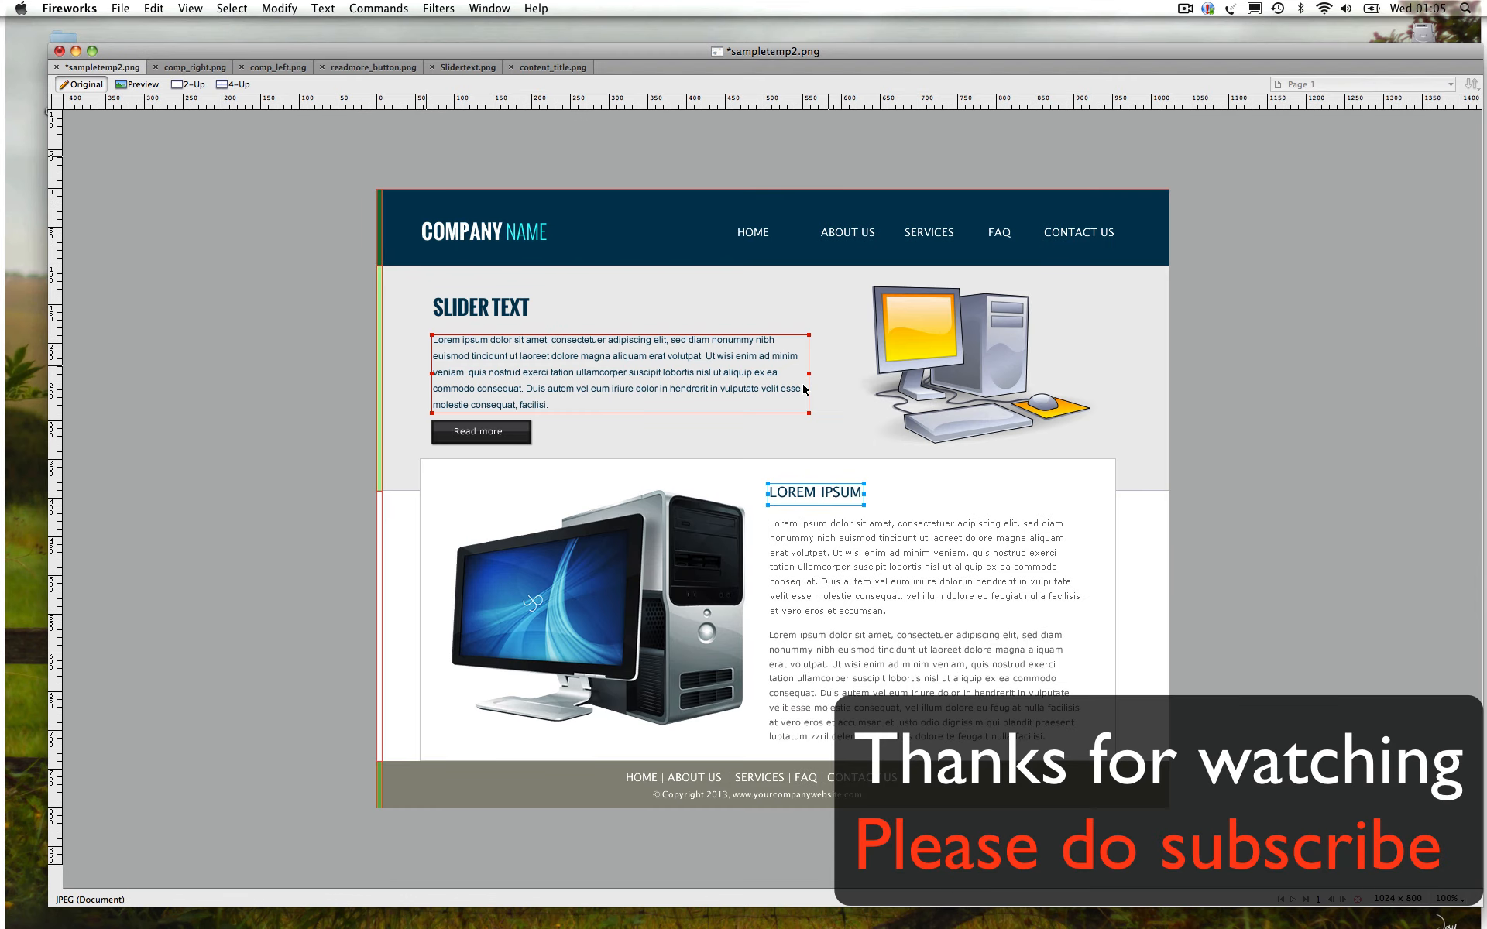